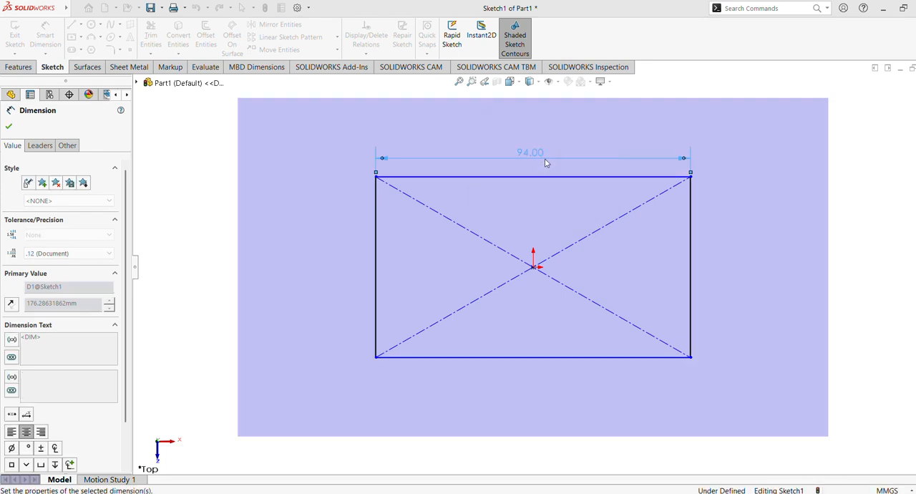
# Step: Dimension the rectangle's vertical side and set its height to 54 mm
pyautogui.click(377, 257)
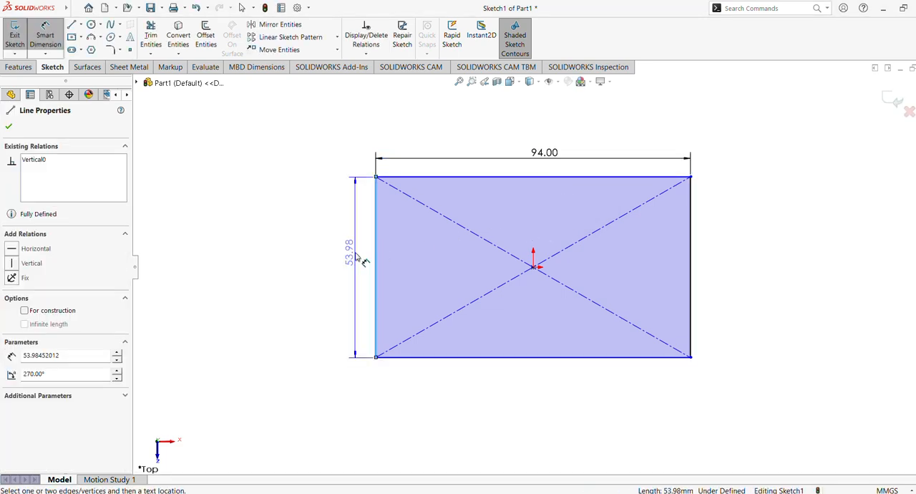
pyautogui.click(352, 261)
pyautogui.write('54')
pyautogui.press('Return')
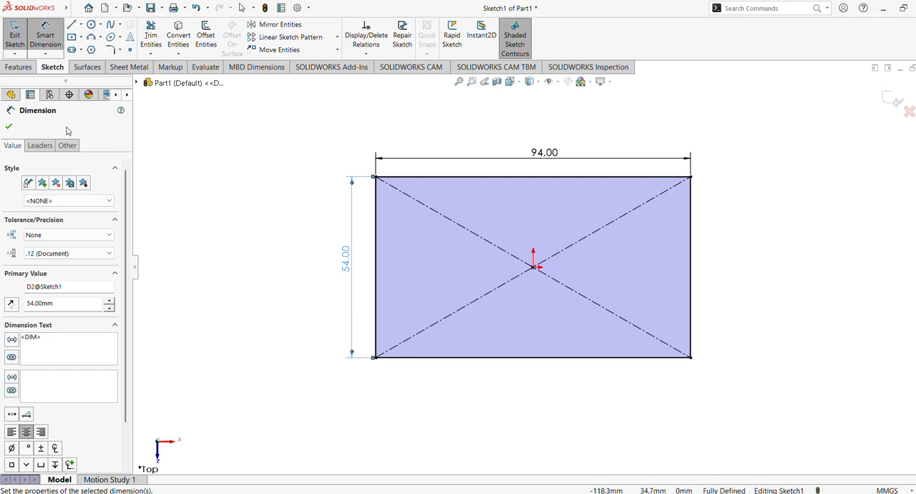
pyautogui.click(9, 126)
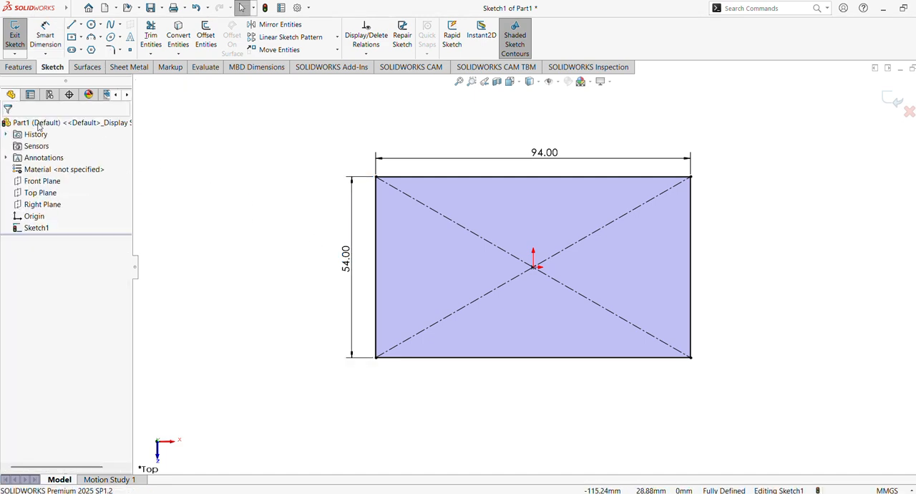
# Step: Extrude the rectangle as a 10 mm blind boss from the sketch plane
pyautogui.click(18, 66)
pyautogui.click(20, 36)
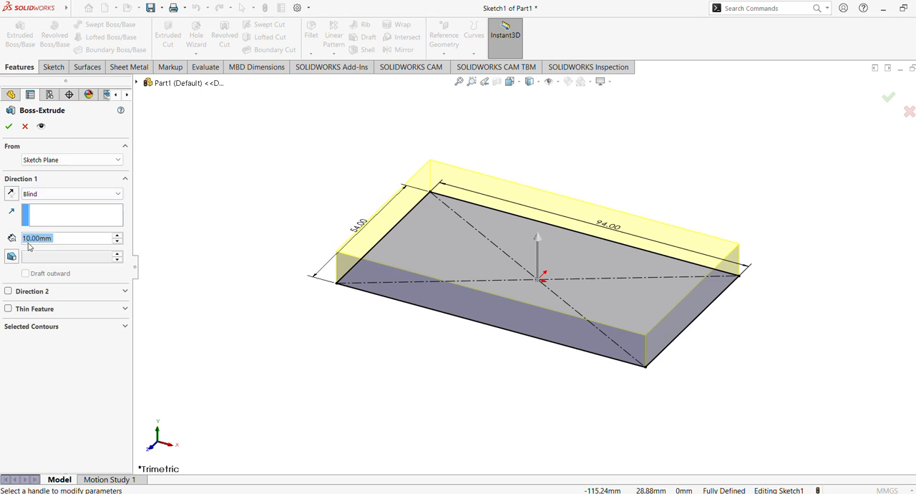
pyautogui.click(9, 126)
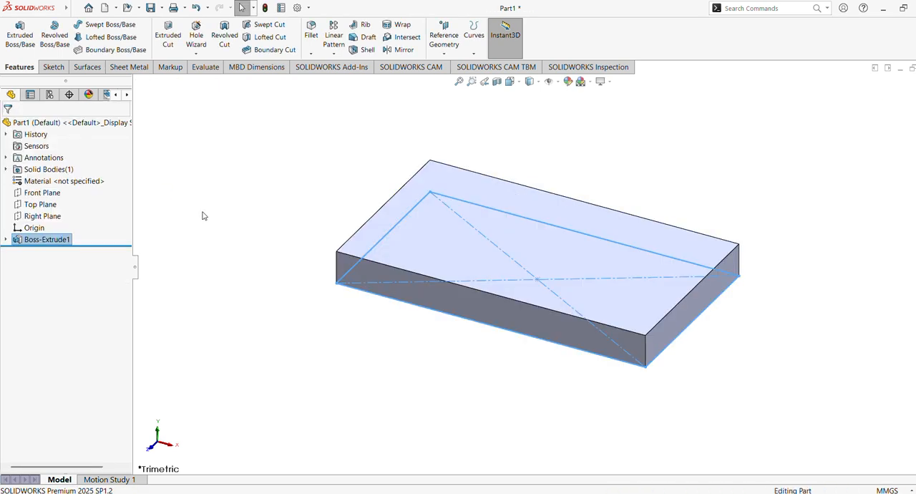
# Step: Edit the block's base sketch to round all four rectangle corners with 5 mm sketch fillets, and exit the sketch
pyautogui.click(474, 268)
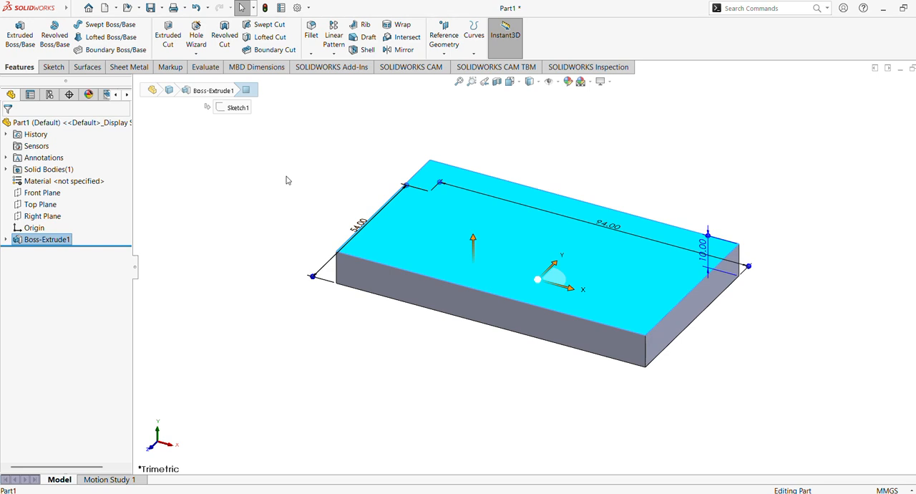
pyautogui.click(6, 239)
pyautogui.click(48, 250)
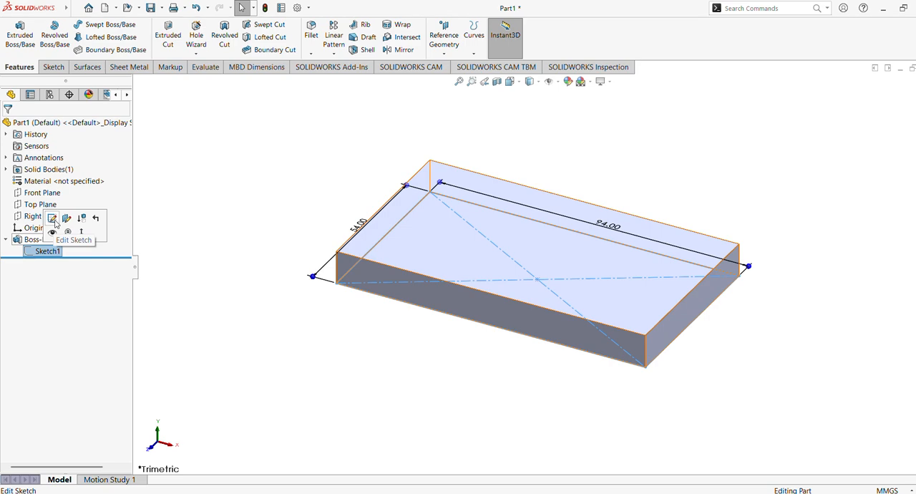
pyautogui.click(53, 220)
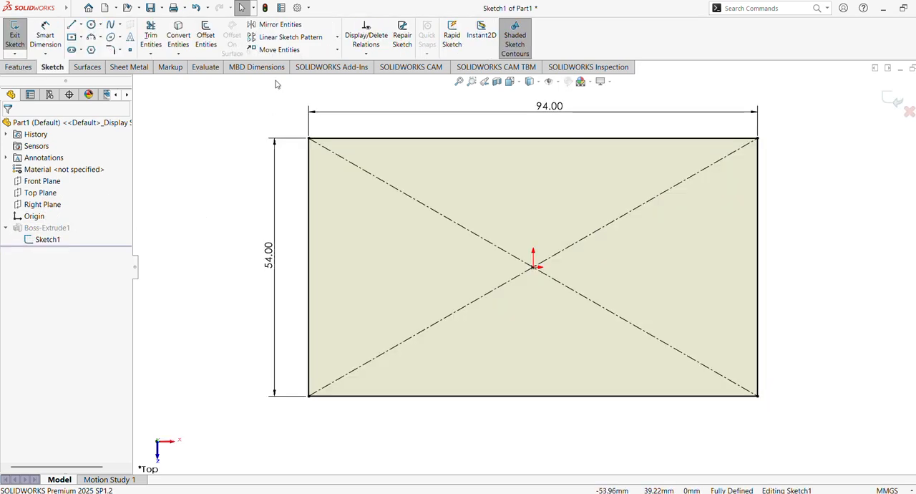
pyautogui.click(113, 49)
pyautogui.moveTo(845, 143); pyautogui.dragTo(287, 405)
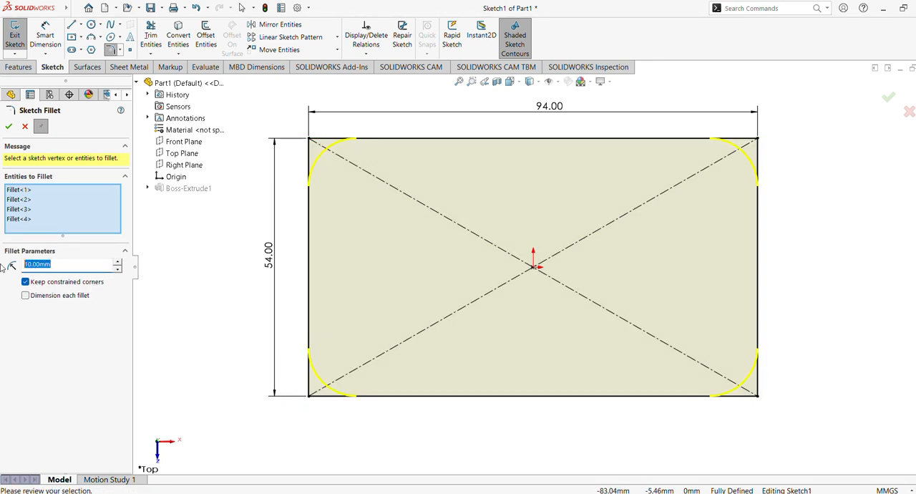
pyautogui.write('5')
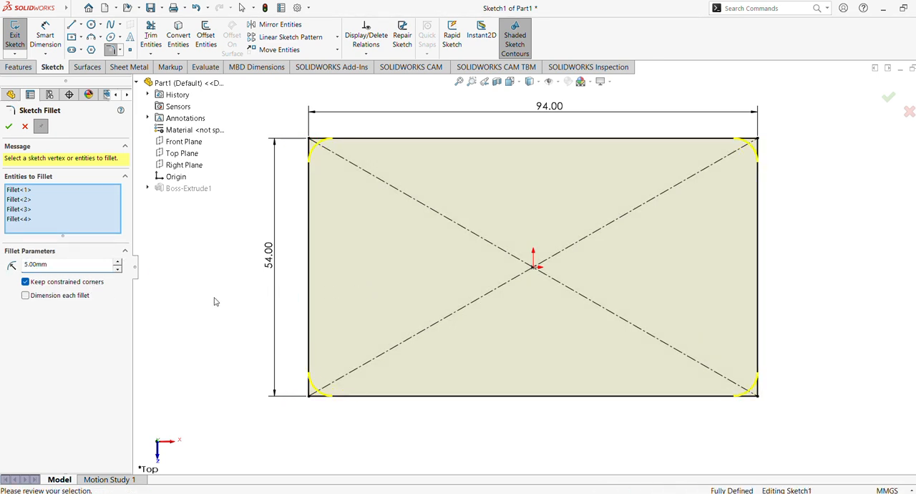
pyautogui.click(8, 126)
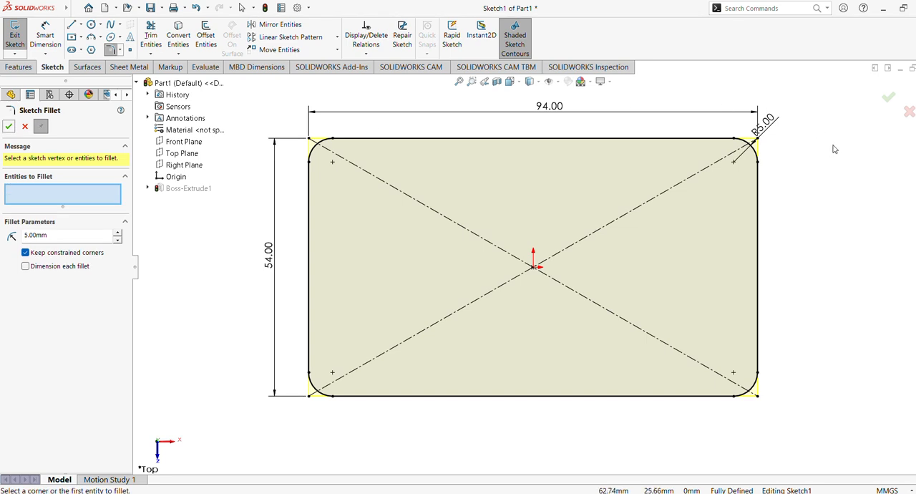
pyautogui.click(888, 96)
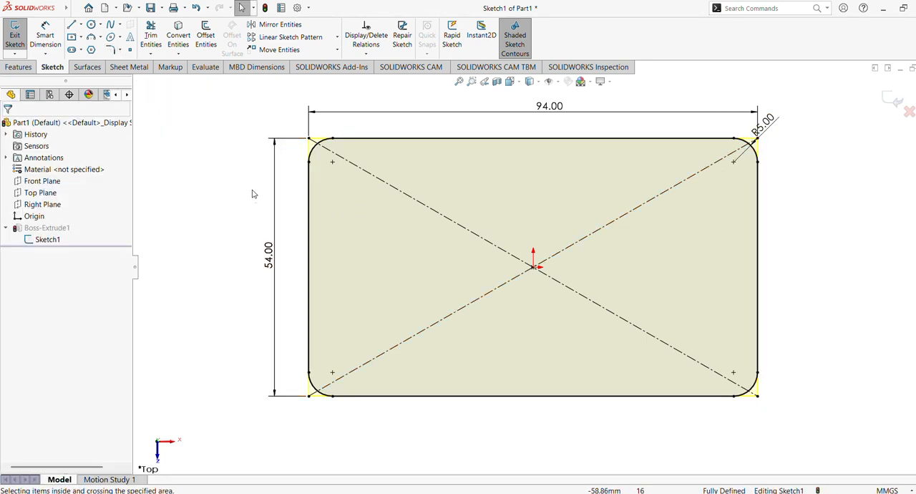
pyautogui.click(878, 106)
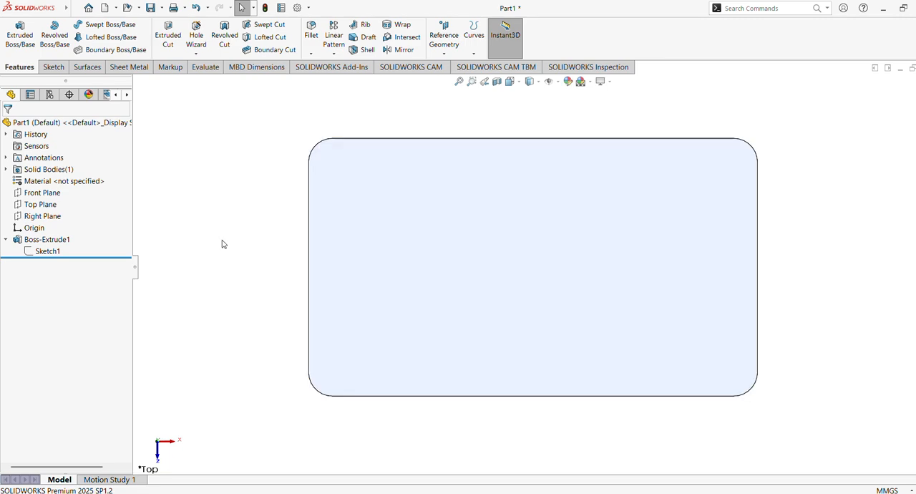
# Step: Sketch four circles on the block's top face, centred on the rounded corners' arc centres, with radii about 7.3, 4.2, 1.6 and 2.8 mm
pyautogui.click(465, 272)
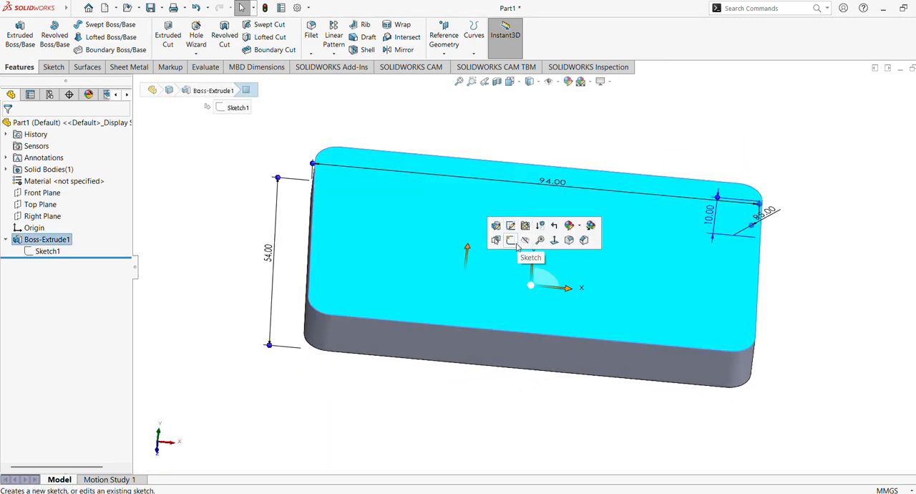
pyautogui.click(515, 239)
pyautogui.click(91, 26)
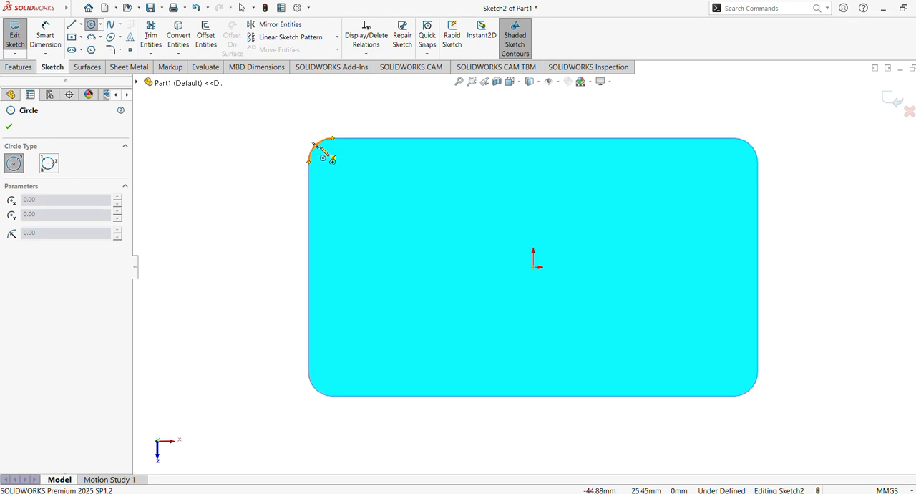
pyautogui.click(333, 162)
pyautogui.click(364, 186)
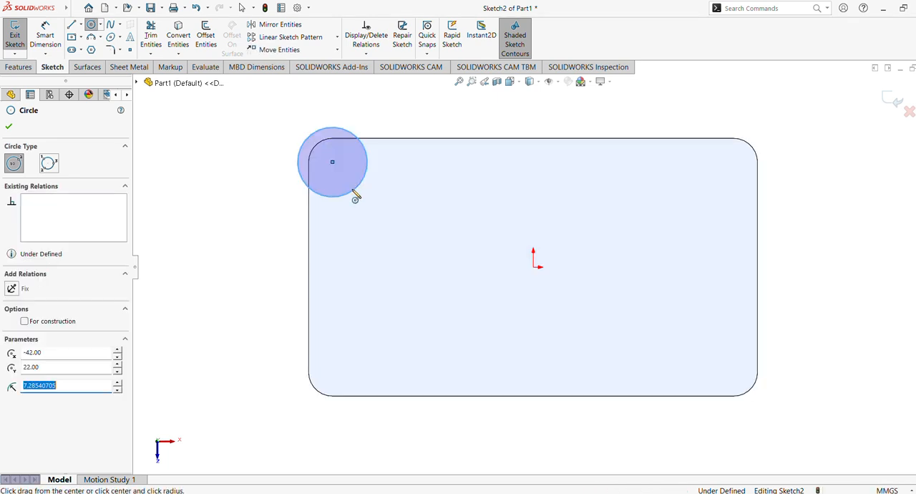
pyautogui.click(332, 372)
pyautogui.click(356, 378)
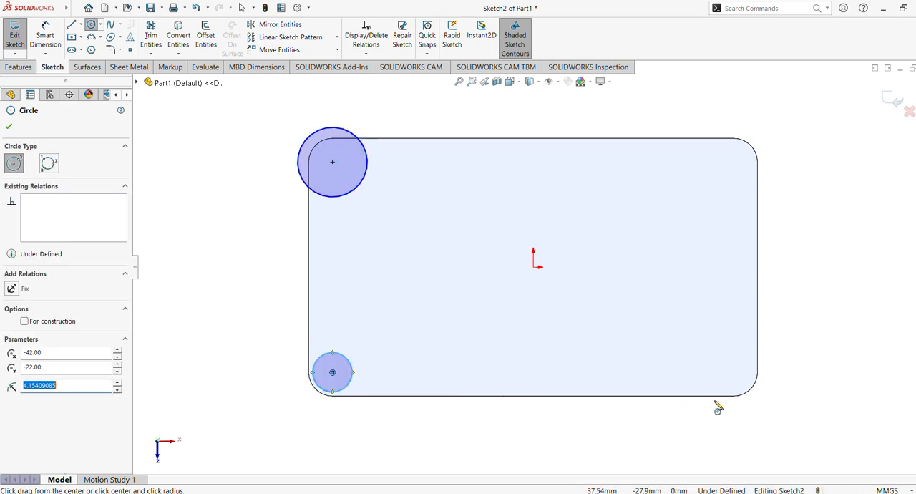
pyautogui.click(735, 373)
pyautogui.click(740, 380)
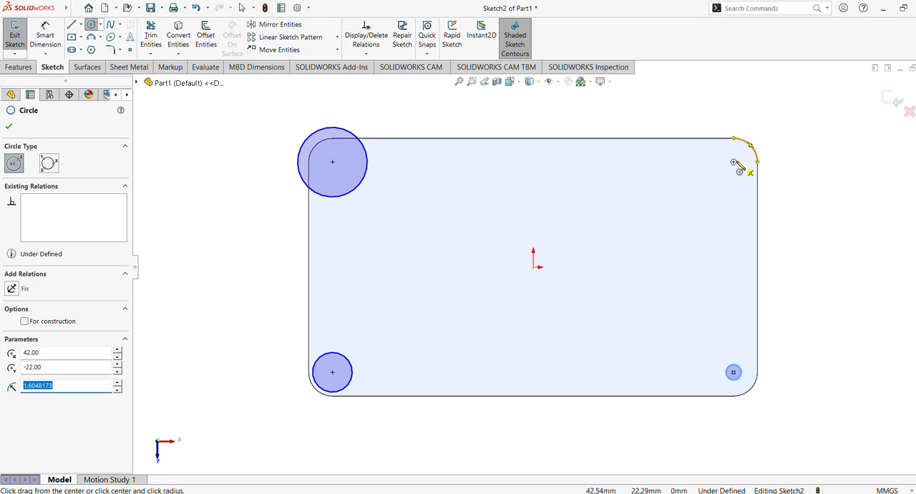
pyautogui.click(733, 162)
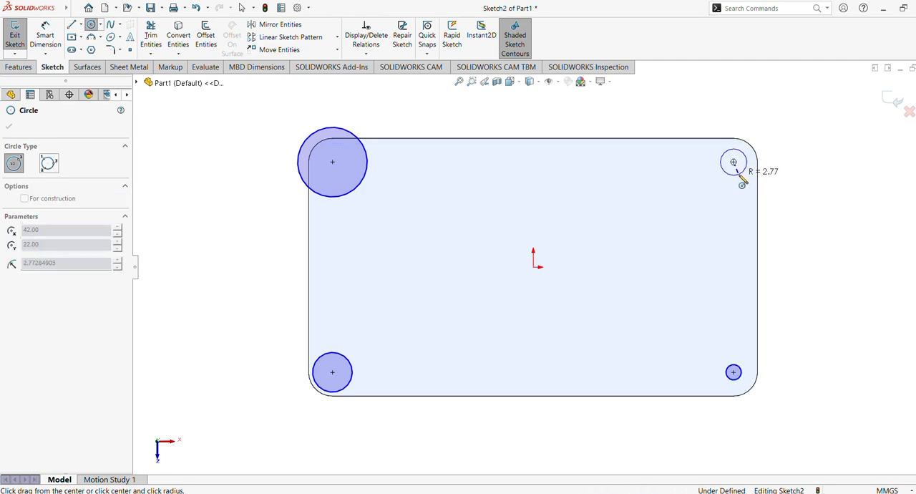
pyautogui.click(743, 177)
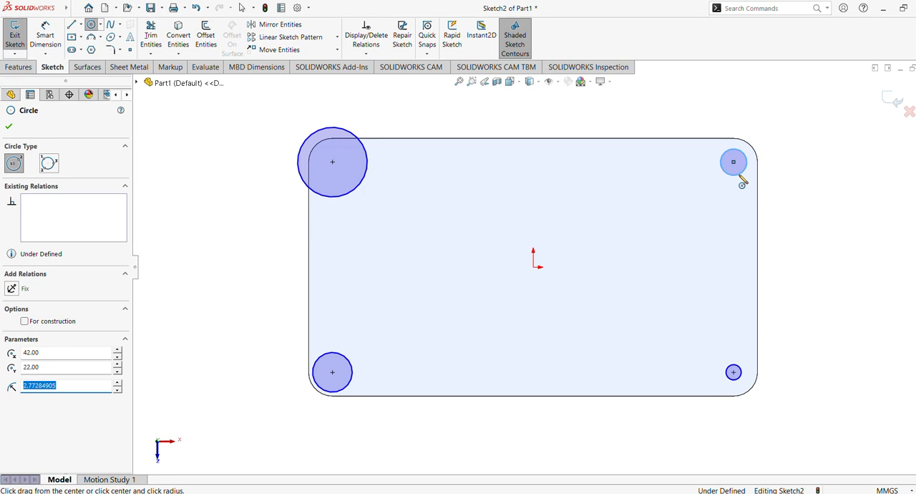
pyautogui.click(9, 129)
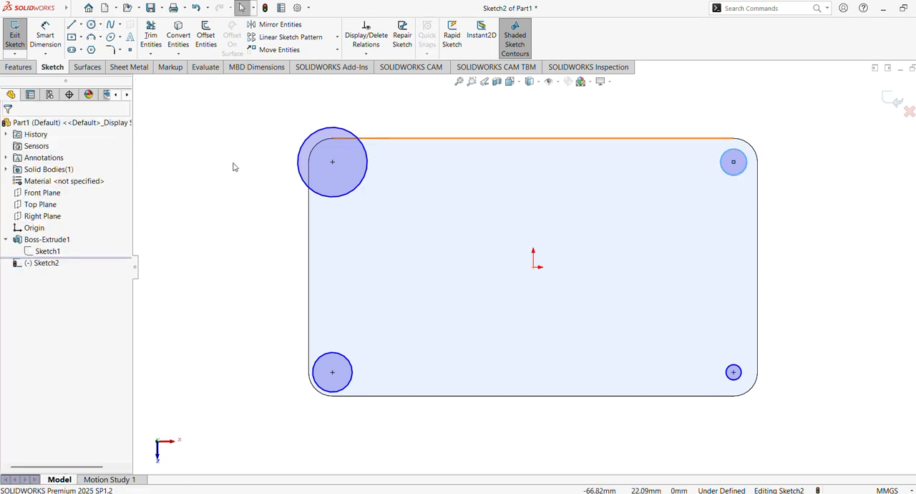
# Step: Apply an Equal relation to all four corner circles
pyautogui.moveTo(215, 95); pyautogui.dragTo(791, 419)
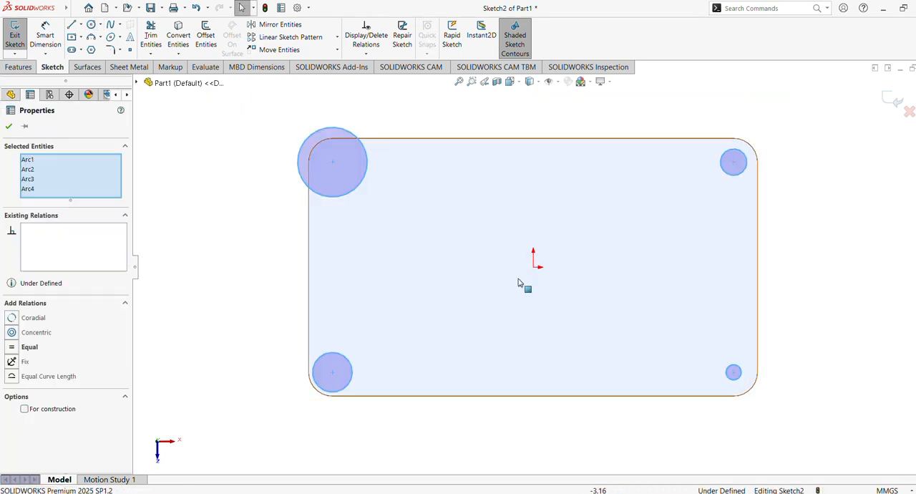
pyautogui.click(12, 348)
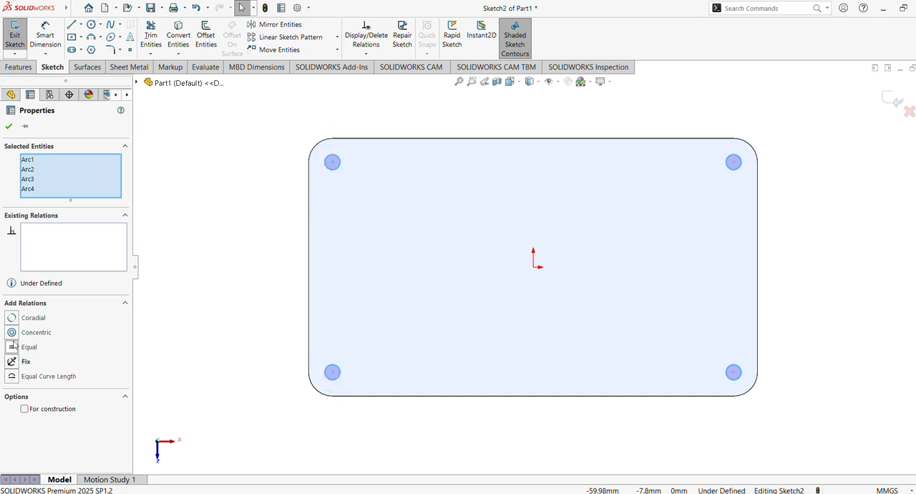
pyautogui.click(9, 127)
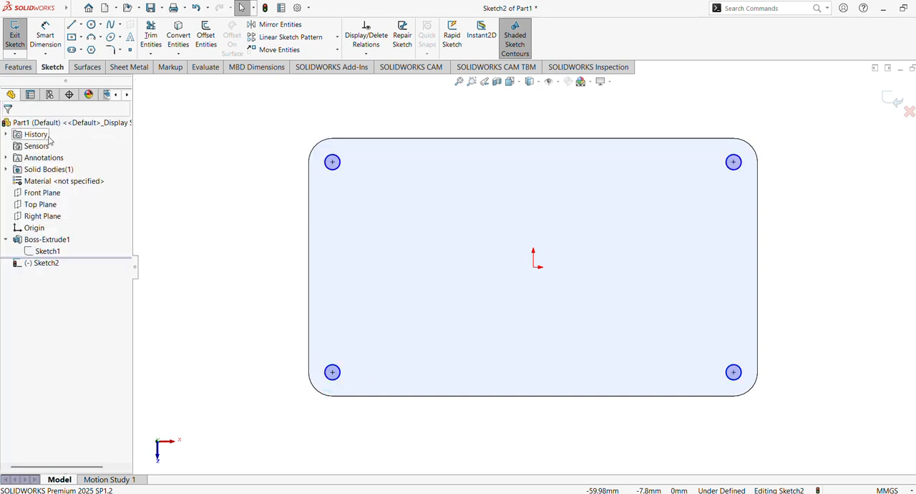
# Step: Make the upper-left circle coradial with the block's adjacent rounded corner edge
pyautogui.click(331, 162)
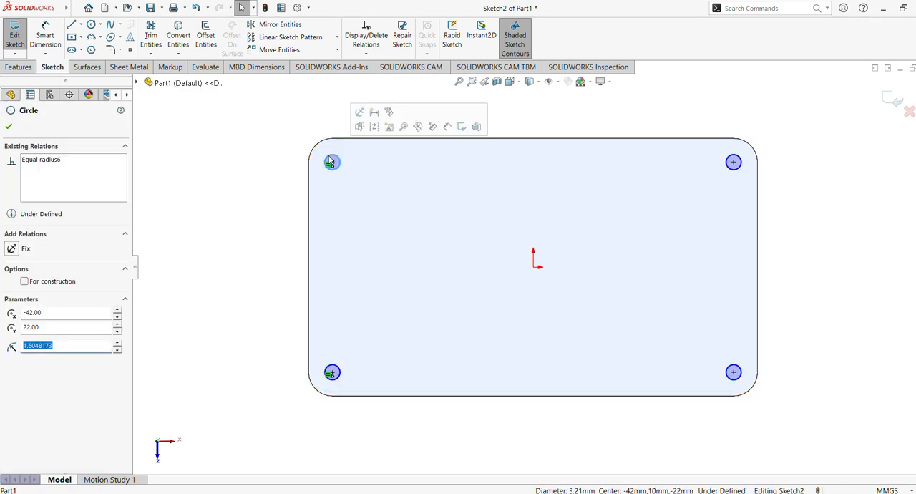
pyautogui.keyDown('ctrl'); pyautogui.click(318, 143); pyautogui.keyUp('ctrl')
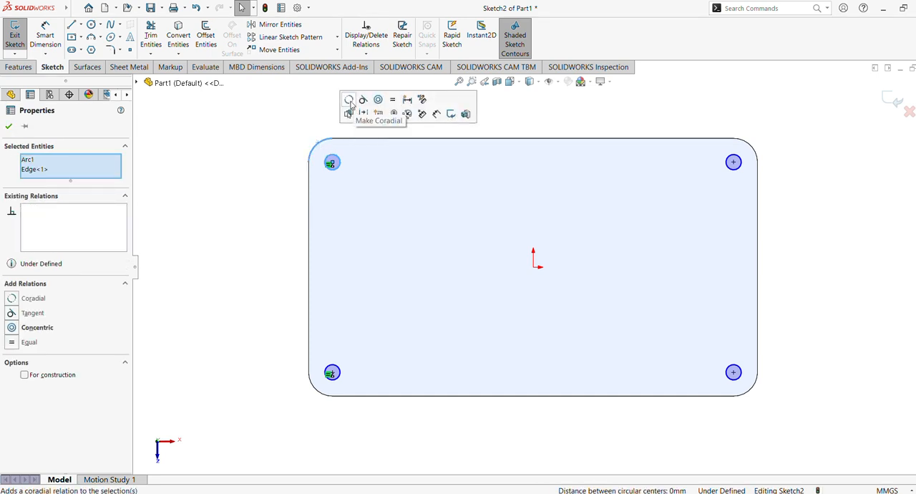
pyautogui.click(350, 101)
pyautogui.click(232, 175)
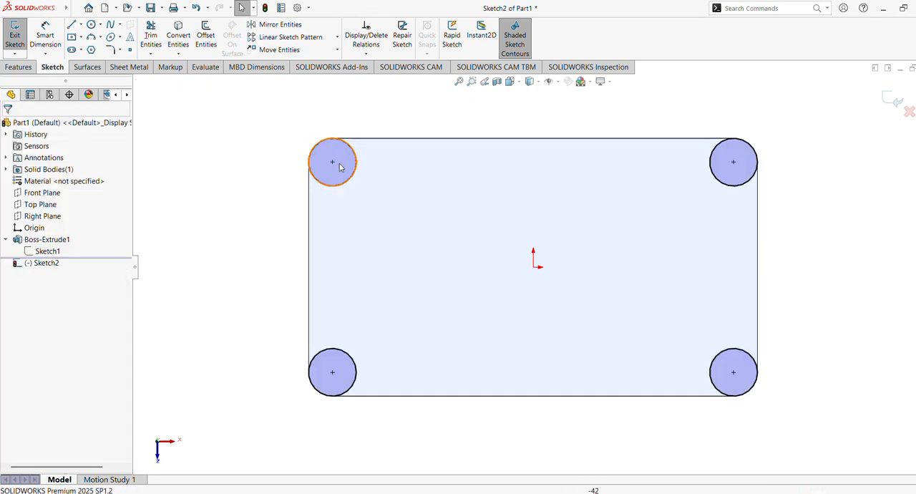
# Step: Extrude the four corner circles 2 mm upward as bosses merged with the block
pyautogui.click(10, 68)
pyautogui.click(20, 36)
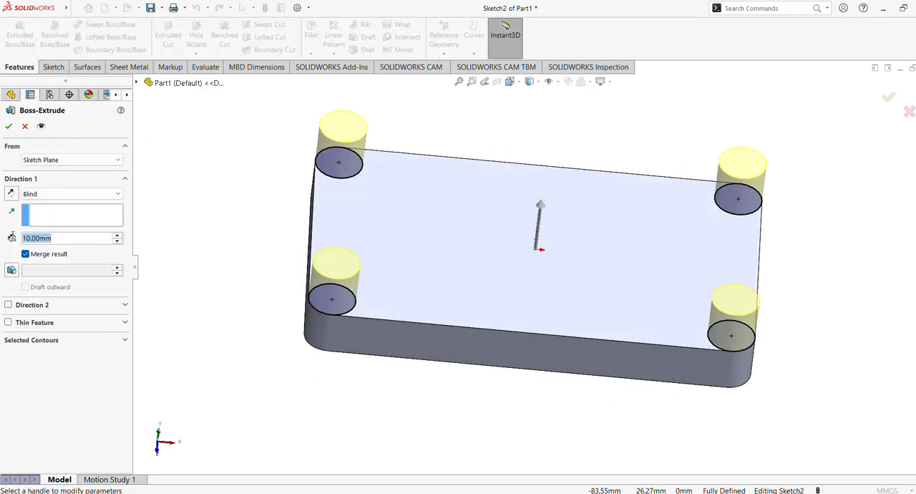
pyautogui.write('2')
pyautogui.press('Return')
pyautogui.click(10, 127)
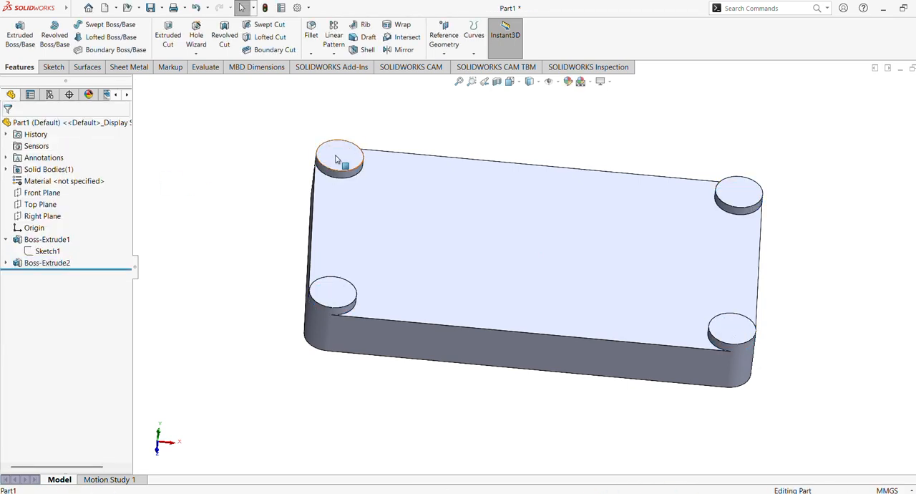
# Step: Sketch four circles on the corner bosses' top face, concentric with the bosses, with radii about 1.6, 1.9, 2.6 and 2.7 mm
pyautogui.click(338, 158)
pyautogui.click(380, 127)
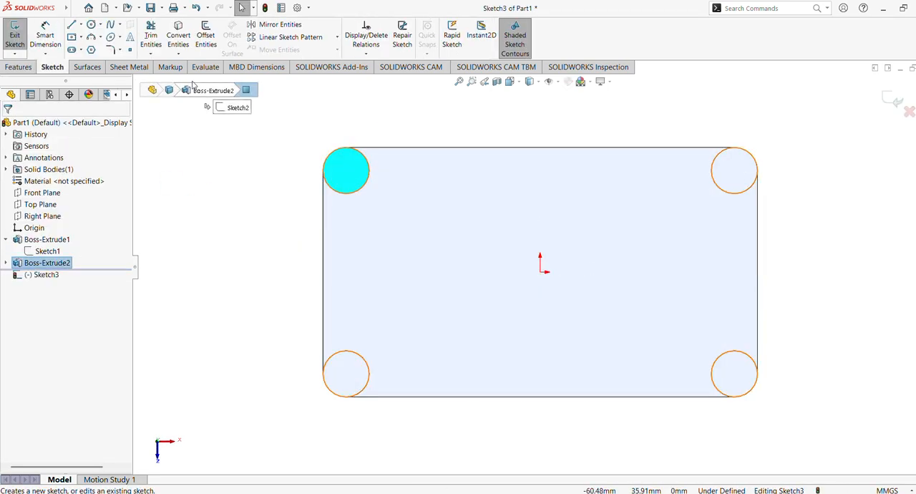
pyautogui.click(90, 25)
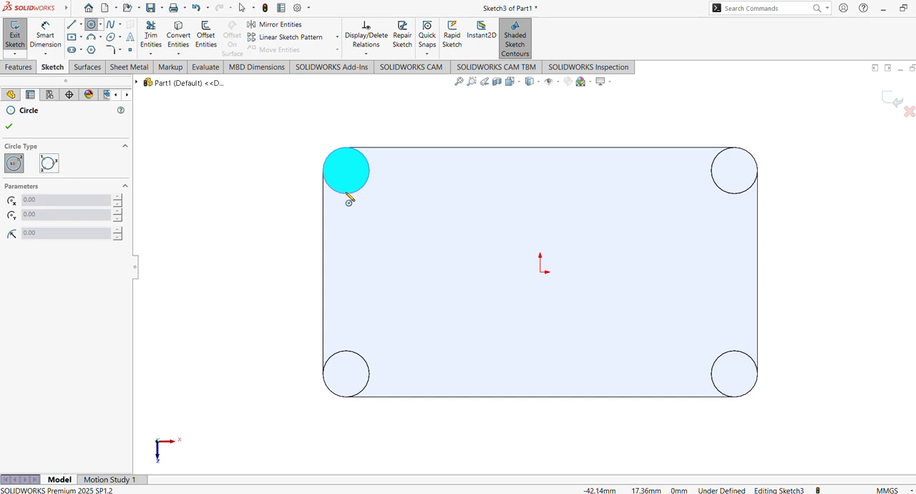
pyautogui.click(346, 170)
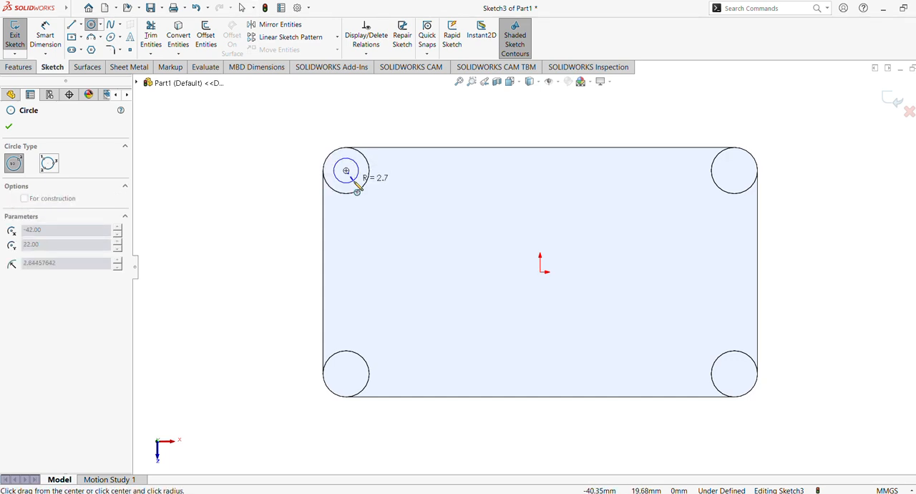
pyautogui.click(353, 173)
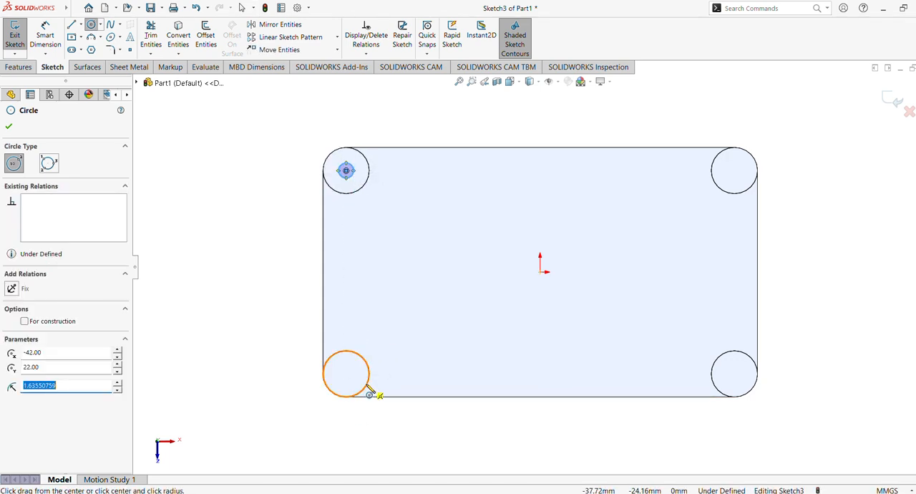
pyautogui.click(345, 374)
pyautogui.click(352, 379)
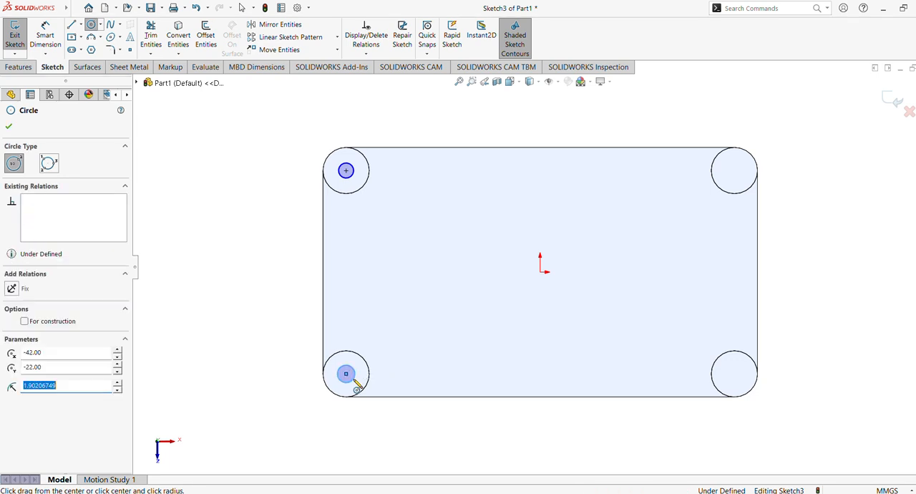
pyautogui.click(734, 373)
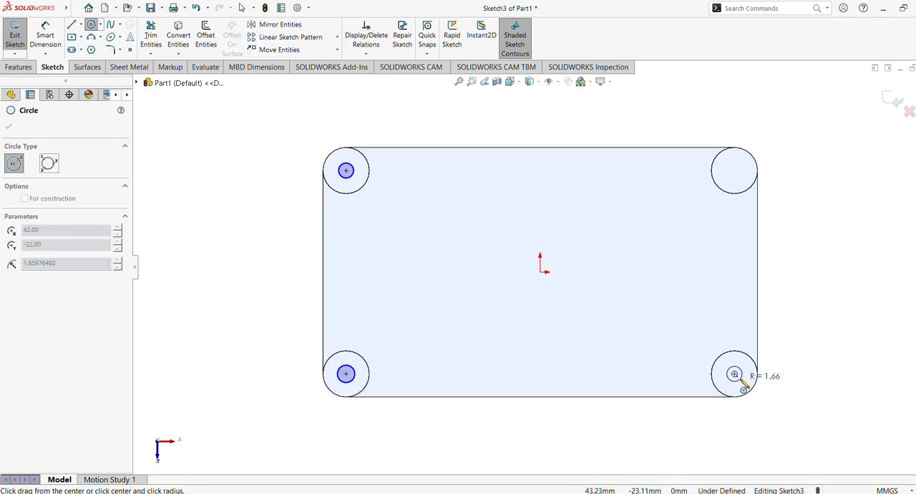
pyautogui.click(742, 382)
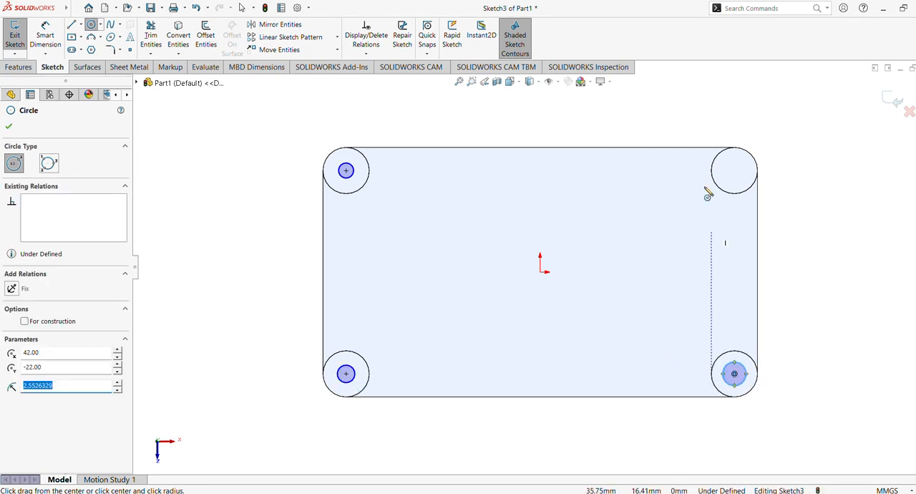
pyautogui.click(734, 170)
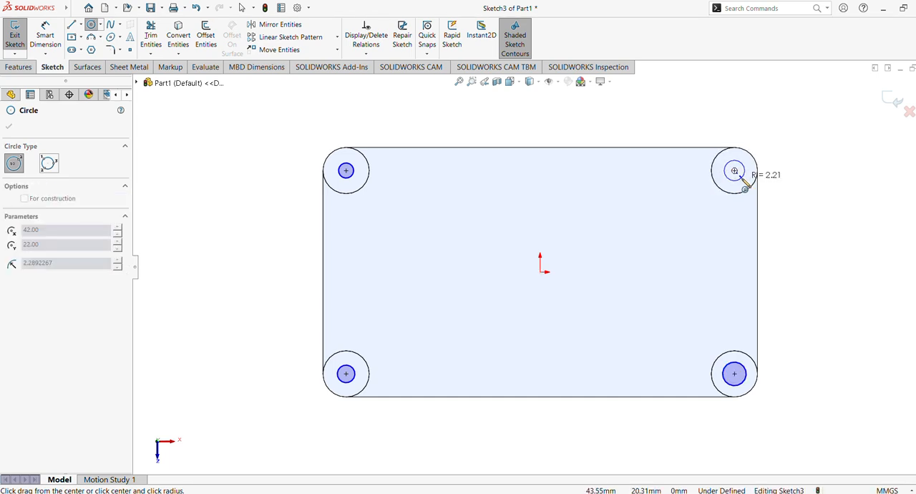
pyautogui.click(744, 179)
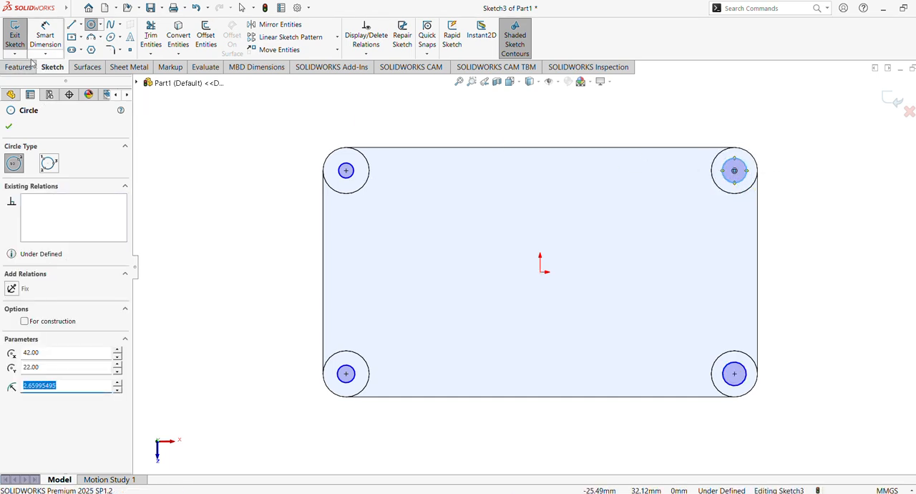
pyautogui.click(9, 127)
# Step: Apply an Equal relation to all four small circles on the bosses
pyautogui.moveTo(240, 119)
pyautogui.mouseDown()
pyautogui.moveTo(577, 283)
pyautogui.moveTo(791, 419)
pyautogui.mouseUp()
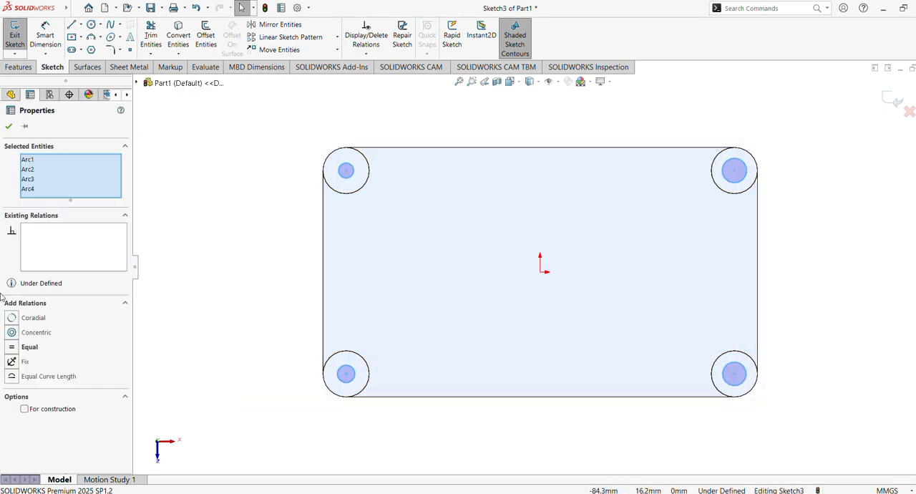
pyautogui.click(11, 347)
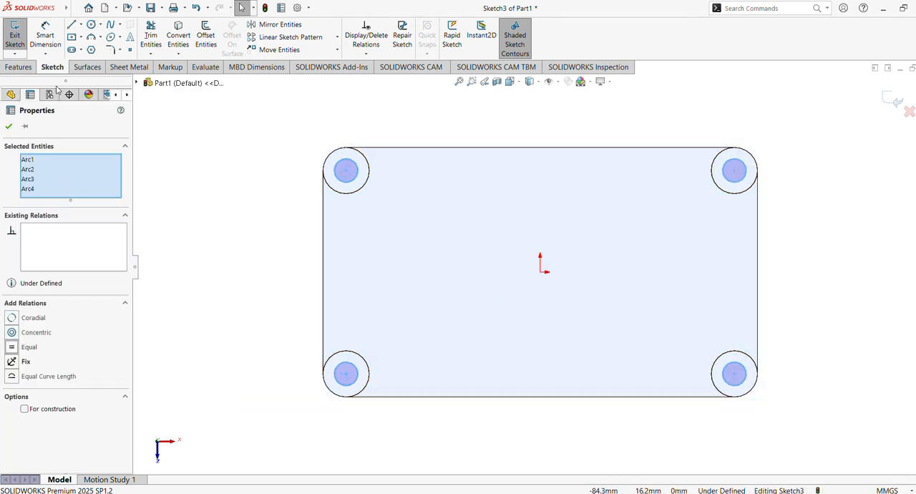
pyautogui.click(10, 127)
# Step: Dimension the diameter of the upper-left boss's inner circle as 8.5 mm
pyautogui.click(45, 37)
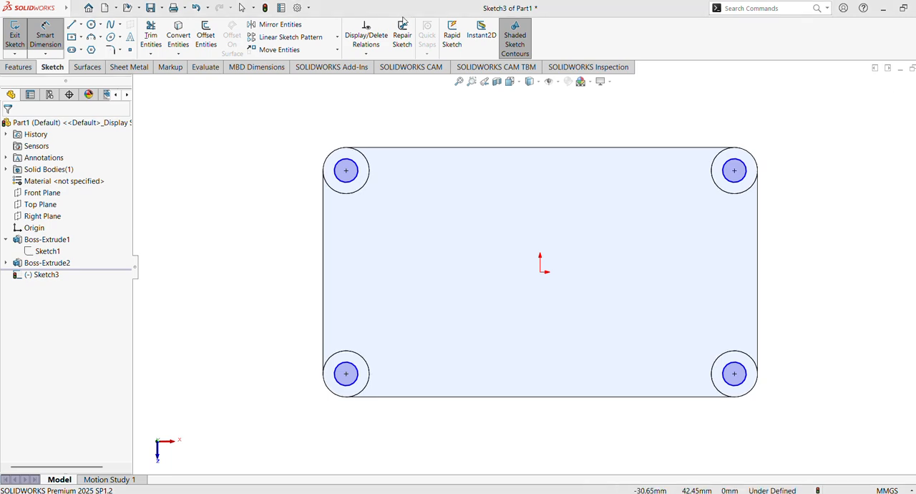
pyautogui.click(349, 158)
pyautogui.click(348, 131)
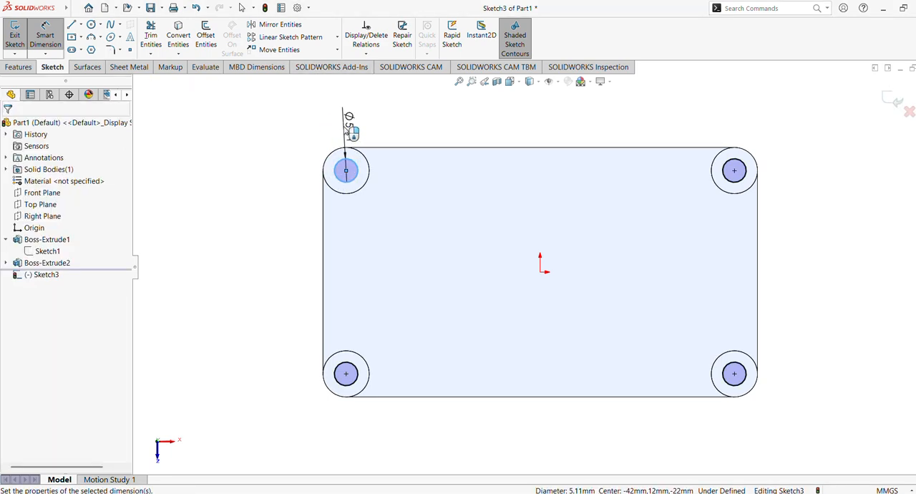
pyautogui.write('8.5')
pyautogui.press('Return')
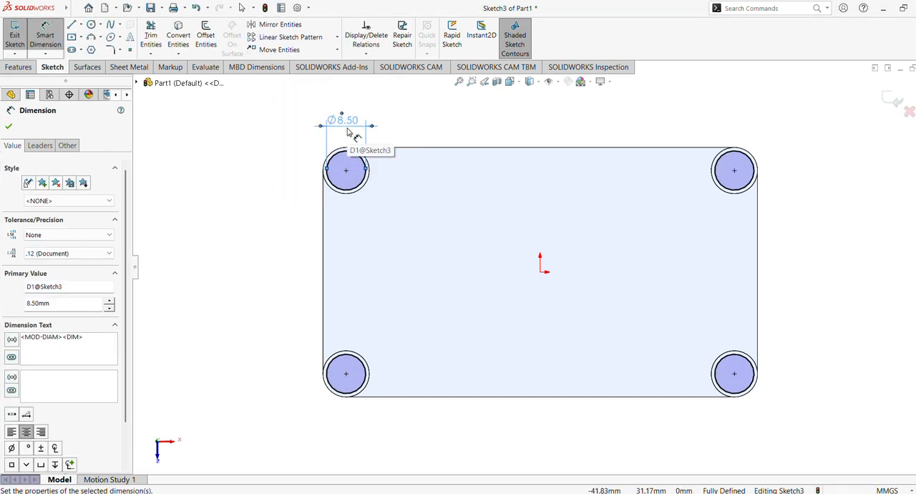
# Step: Change the upper-left inner circle's diameter to 6 mm
pyautogui.doubleClick(348, 131)
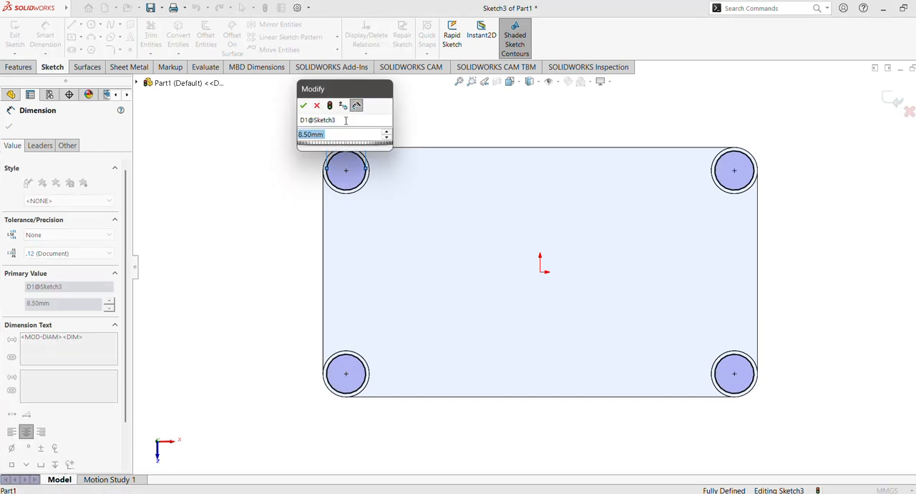
pyautogui.write('6')
pyautogui.press('Return')
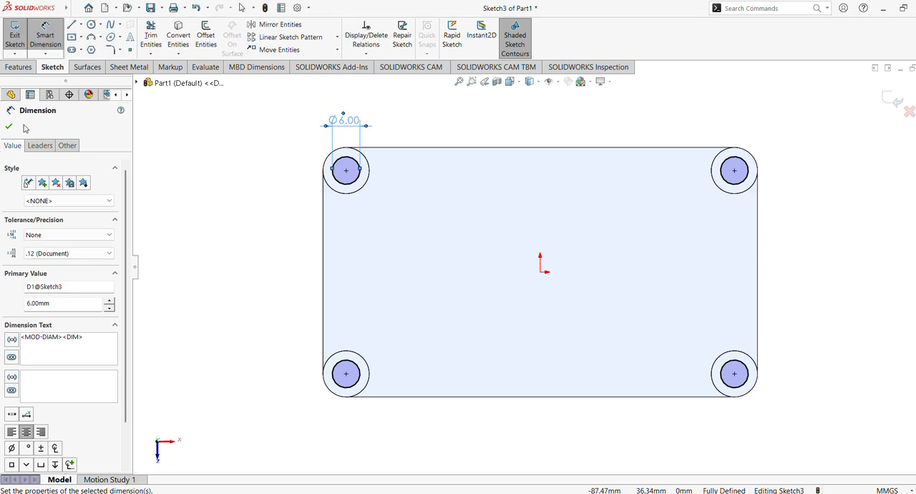
# Step: Extrude-cut the four inner circles through the bosses and block with the Through All end condition
pyautogui.click(19, 69)
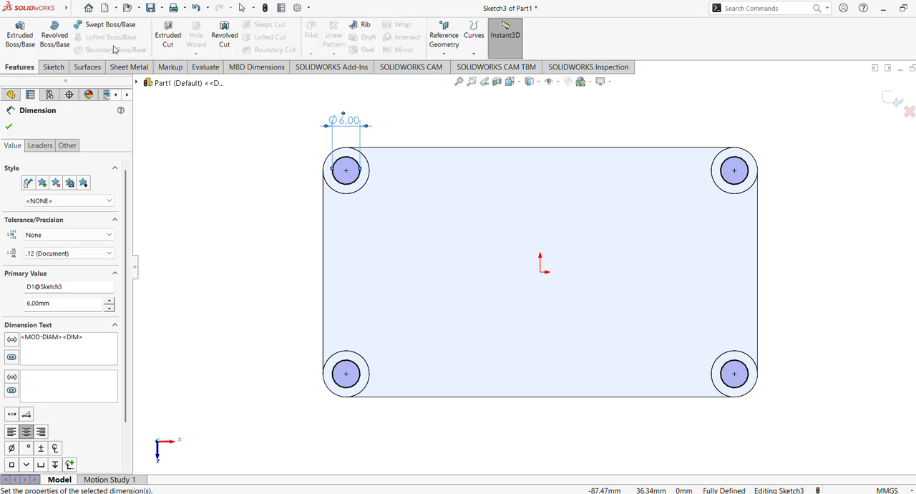
pyautogui.click(169, 37)
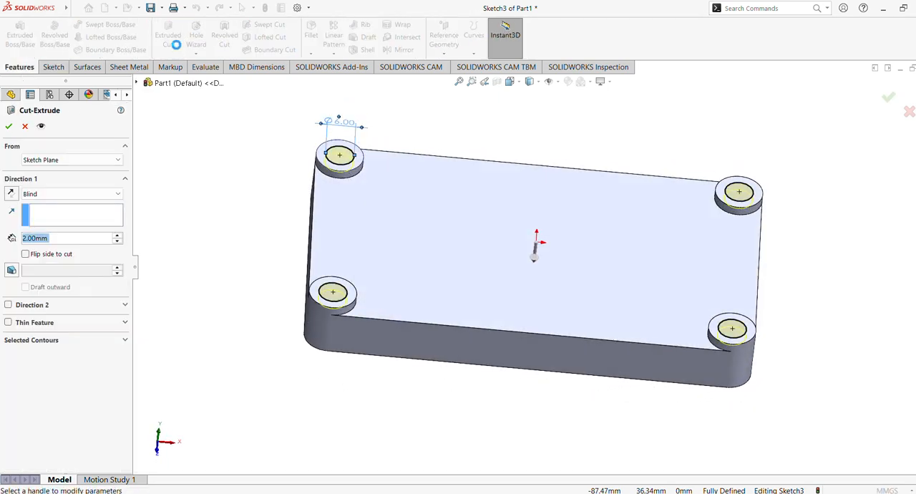
pyautogui.click(58, 194)
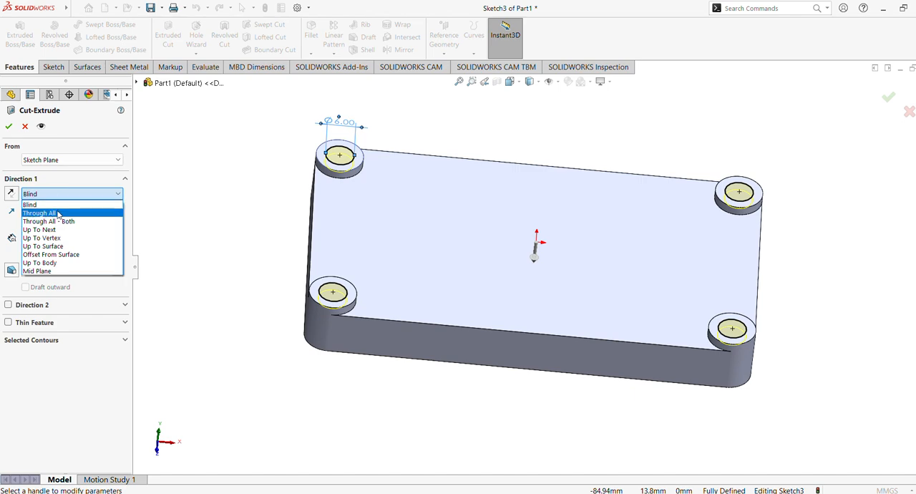
pyautogui.click(62, 213)
pyautogui.click(8, 127)
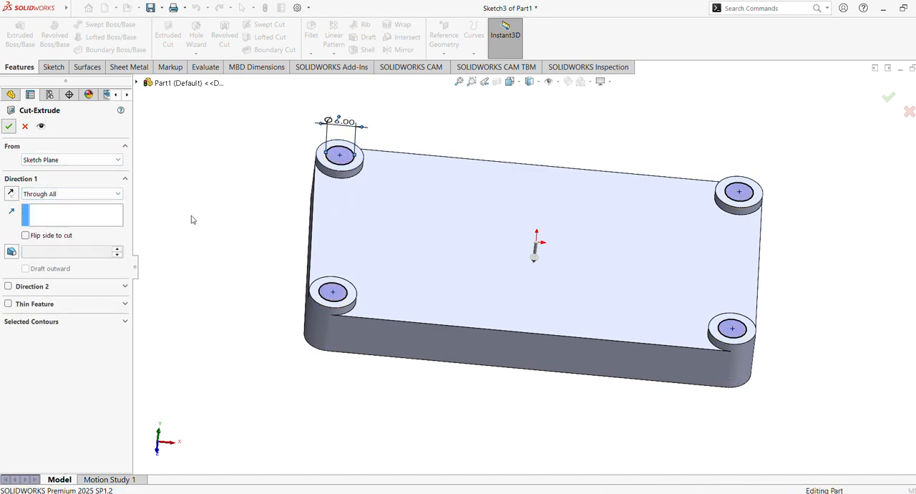
pyautogui.moveTo(234, 204); pyautogui.dragTo(351, 135, button='middle')
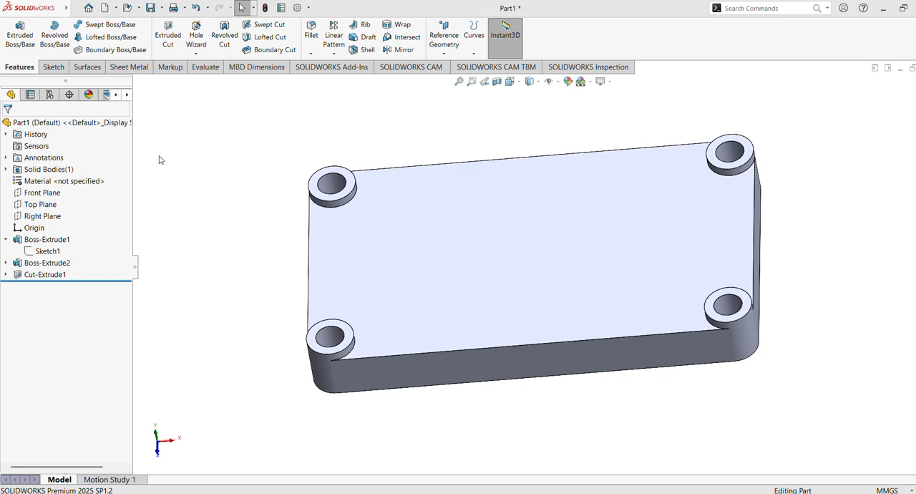
# Step: Start a new sketch on the Right Plane
pyautogui.click(43, 216)
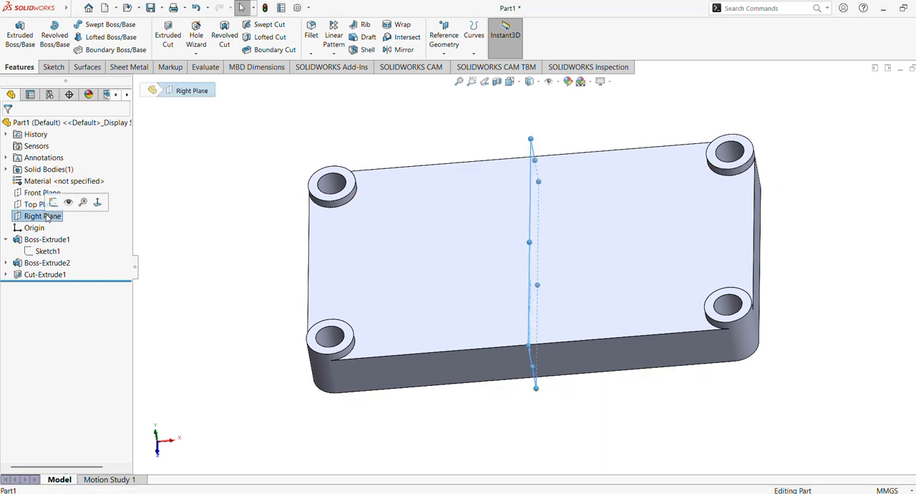
pyautogui.click(53, 203)
pyautogui.scroll(5, 487, 241)
pyautogui.click(81, 24)
pyautogui.click(96, 47)
pyautogui.moveTo(575, 178); pyautogui.dragTo(578, 219, button='middle')
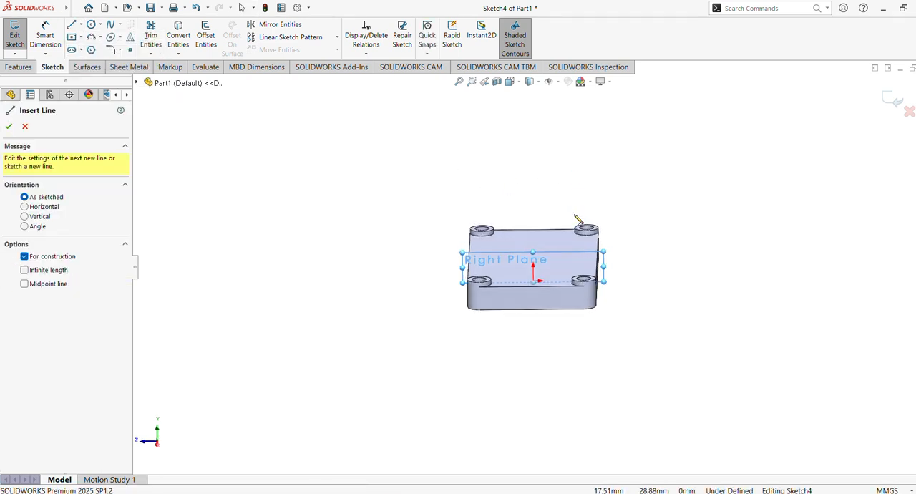
pyautogui.click(25, 128)
# Step: Draw a vertical centerline about 49.7 mm long upward from the origin in the Right Plane sketch
pyautogui.rightClick(57, 286)
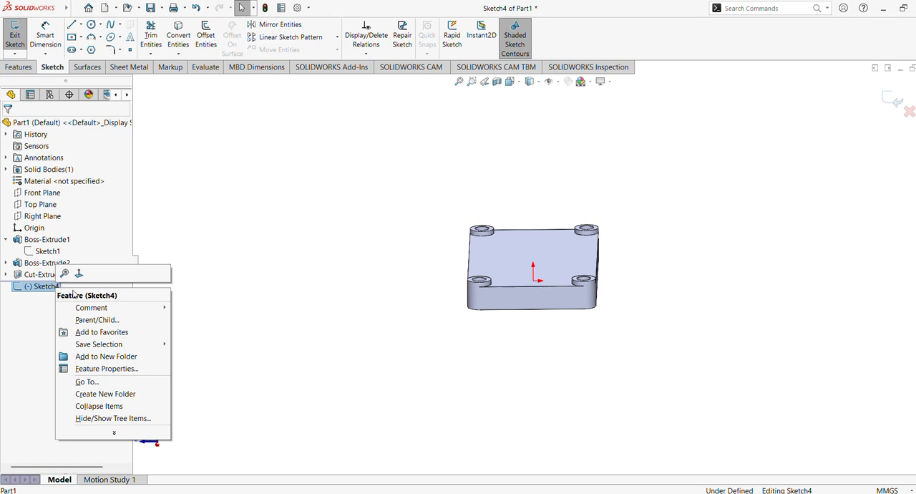
pyautogui.click(79, 273)
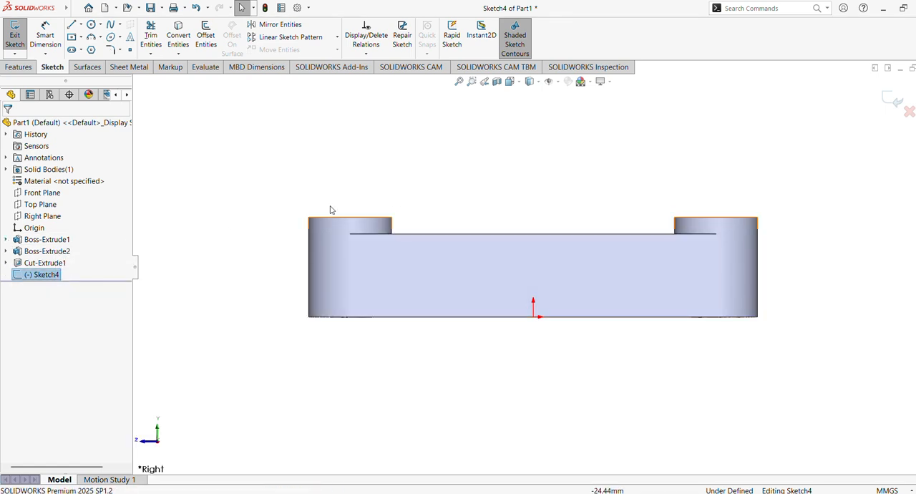
pyautogui.scroll(4, 444, 224)
pyautogui.moveTo(446, 221)
pyautogui.keyDown('ctrl'); pyautogui.mouseDown(button='middle')
pyautogui.moveTo(415, 289)
pyautogui.moveTo(377, 290)
pyautogui.mouseUp(button='middle'); pyautogui.keyUp('ctrl')
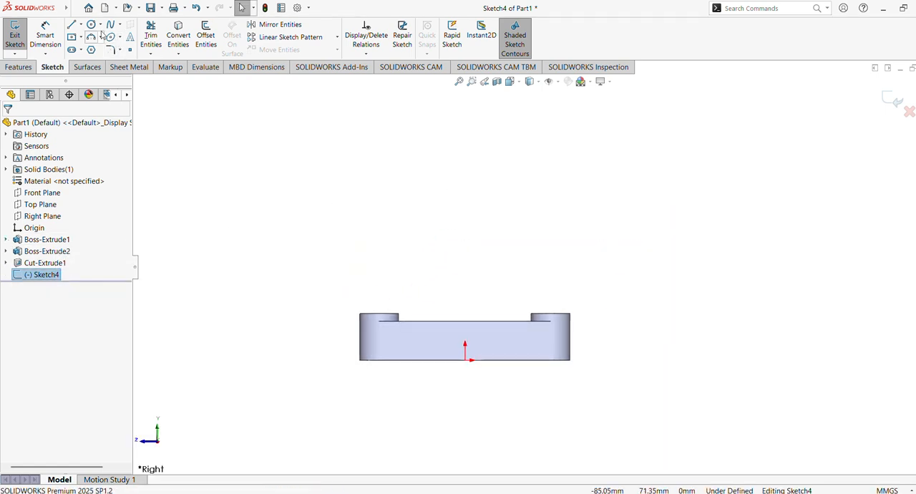
pyautogui.click(82, 25)
pyautogui.click(97, 46)
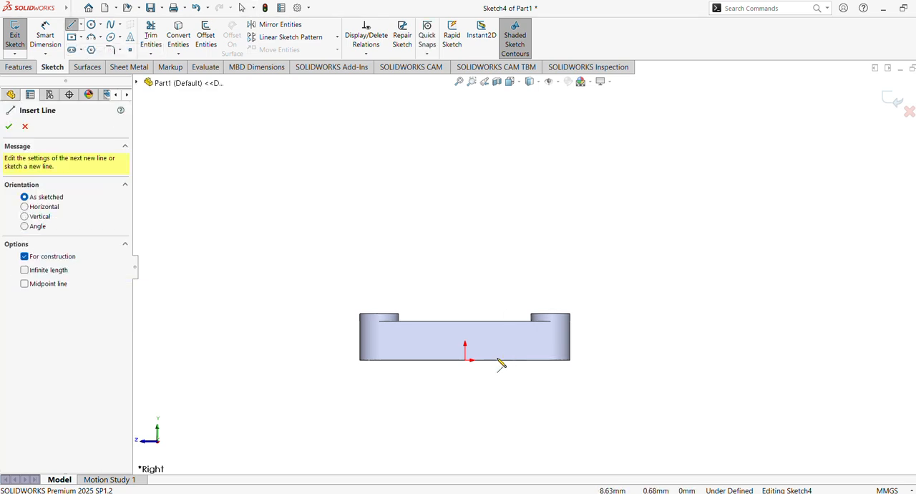
pyautogui.click(465, 360)
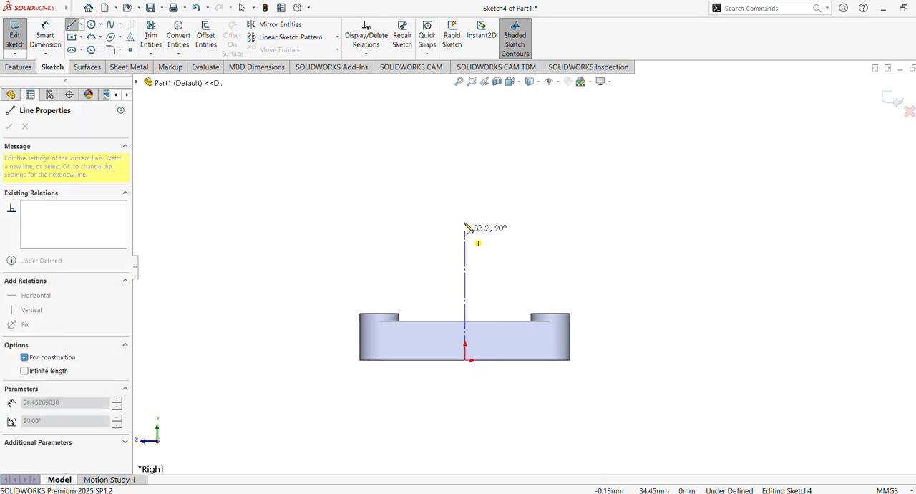
pyautogui.click(465, 167)
pyautogui.press('Escape')
# Step: Sketch two concentric circles centred on the centerline's upper endpoint, with radii about 13.4 and 24.8 mm
pyautogui.click(92, 26)
pyautogui.click(465, 167)
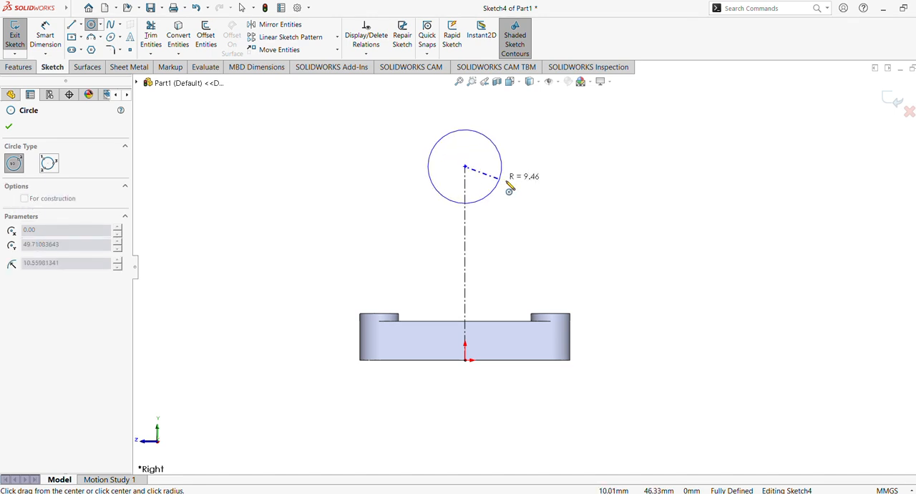
pyautogui.click(509, 193)
pyautogui.click(465, 167)
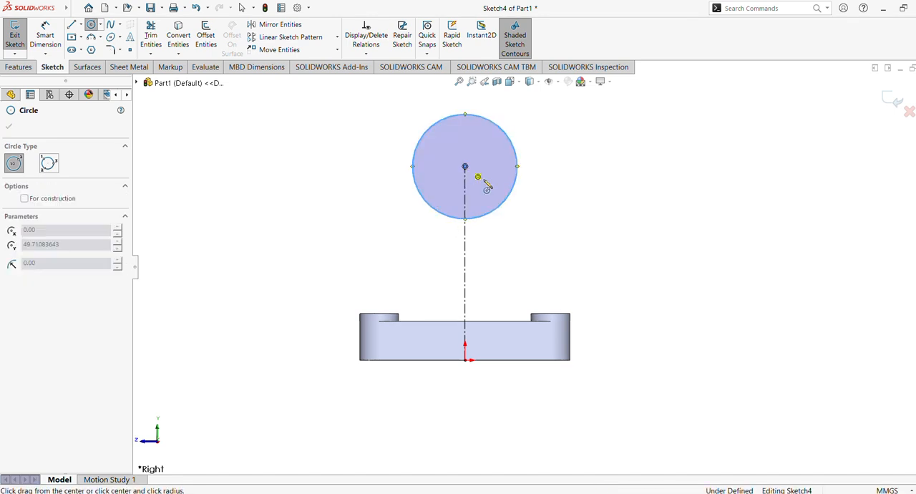
pyautogui.click(552, 215)
pyautogui.press('Escape')
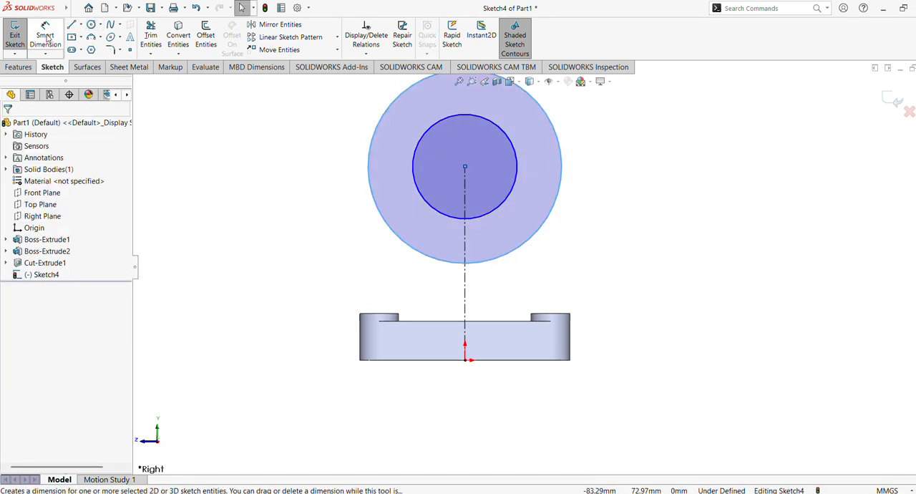
# Step: Dimension the outer circle's diameter as 50 mm
pyautogui.click(45, 40)
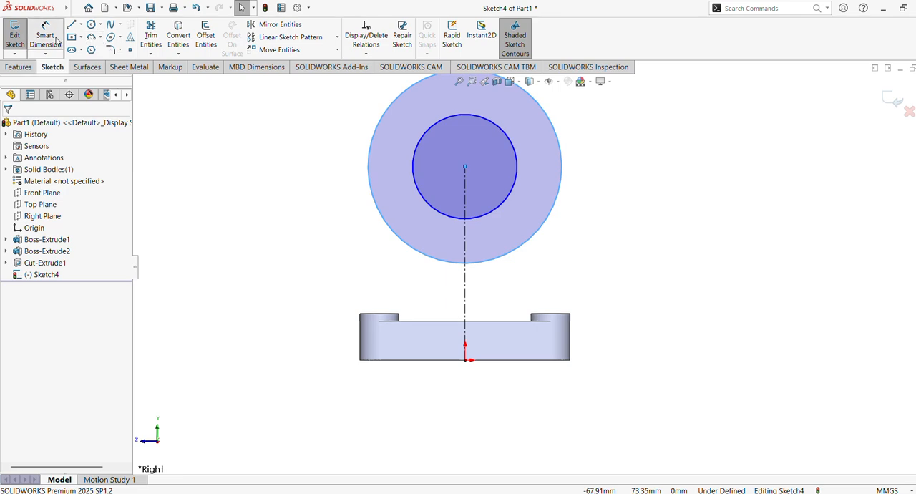
pyautogui.click(370, 166)
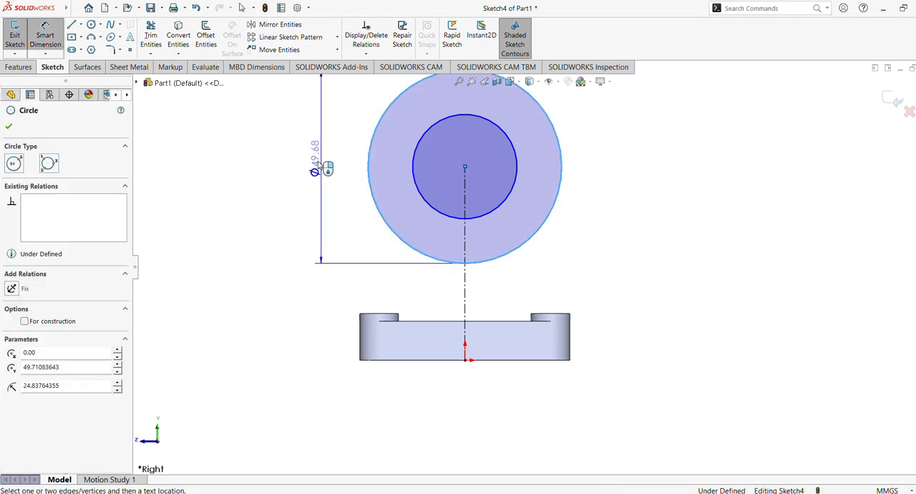
pyautogui.click(307, 176)
pyautogui.write('50')
pyautogui.press('Return')
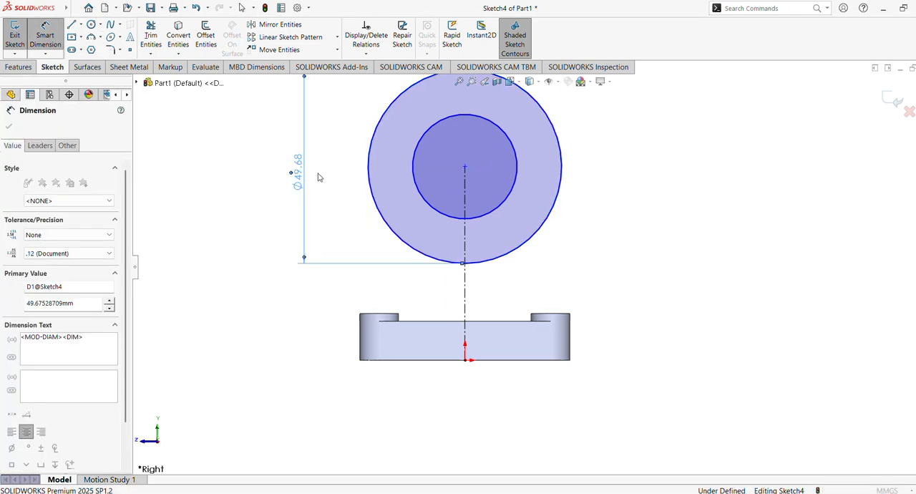
# Step: Dimension the inner circle's diameter as 38 mm
pyautogui.click(525, 174)
pyautogui.click(336, 170)
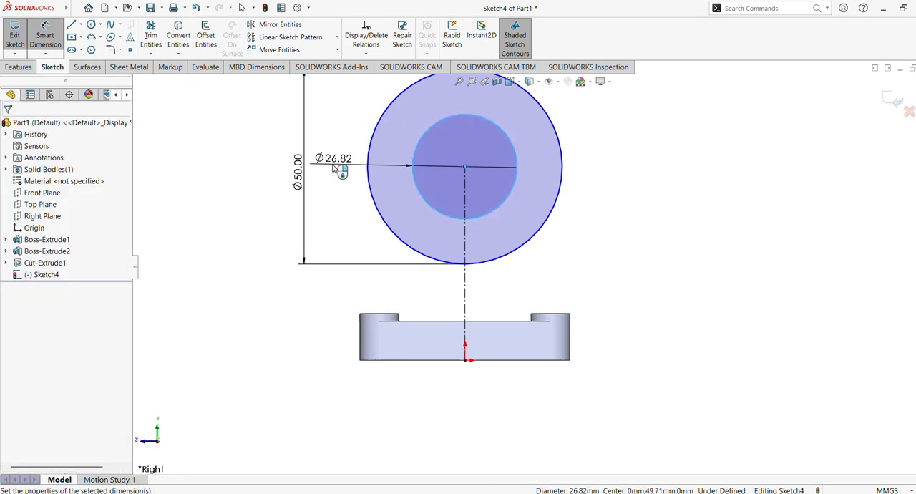
pyautogui.write('38')
pyautogui.press('Return')
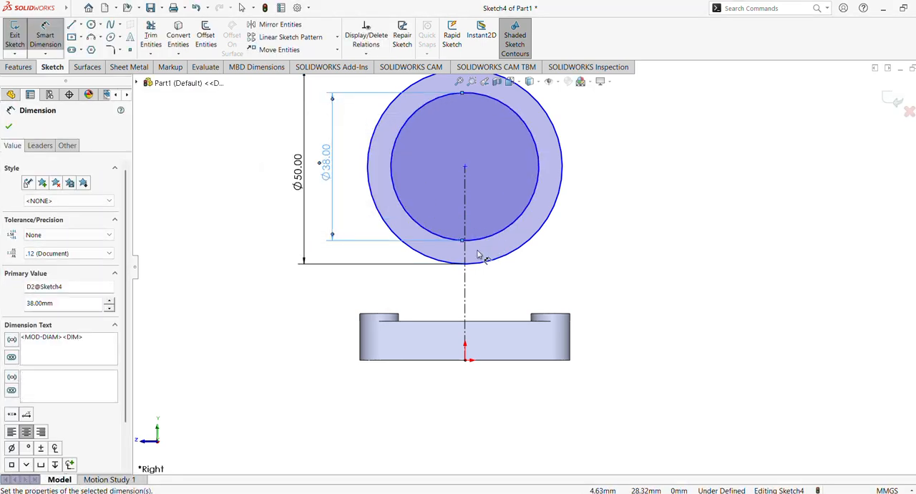
# Step: Dimension the vertical centerline's length as 60 mm to set the circles' height above the origin
pyautogui.click(464, 208)
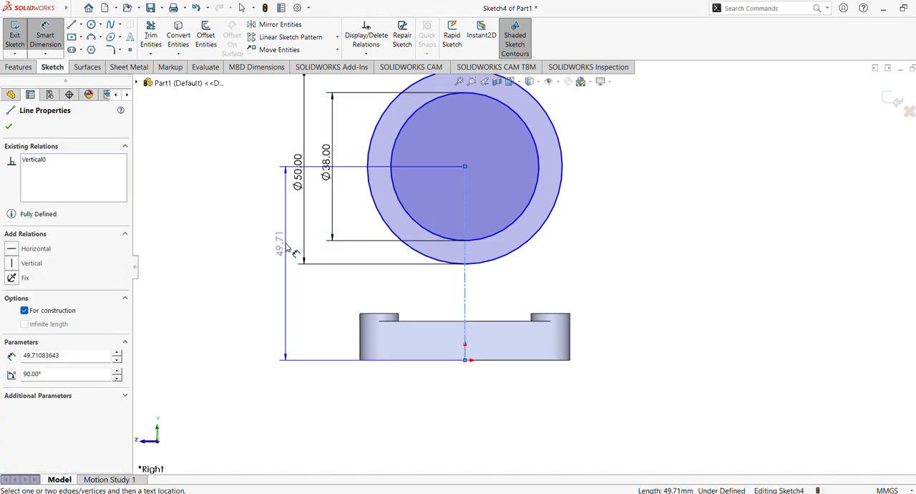
pyautogui.click(290, 249)
pyautogui.write('60')
pyautogui.press('Return')
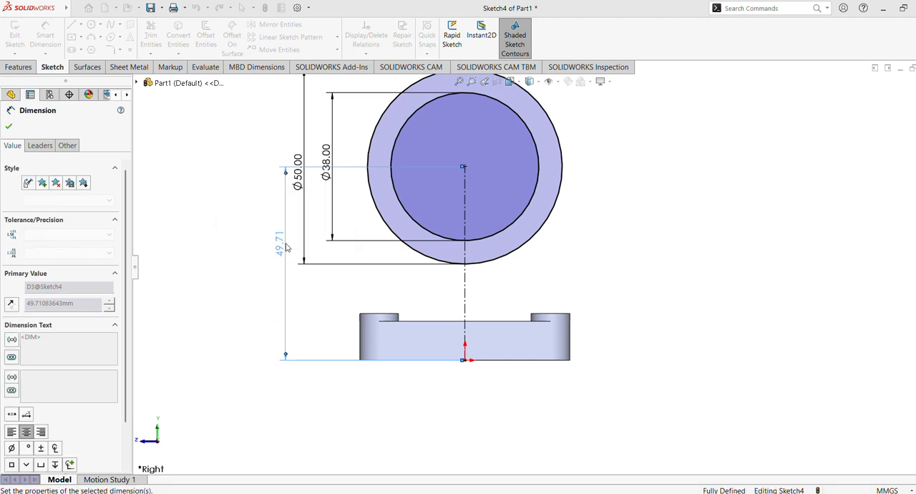
pyautogui.scroll(3, 533, 265)
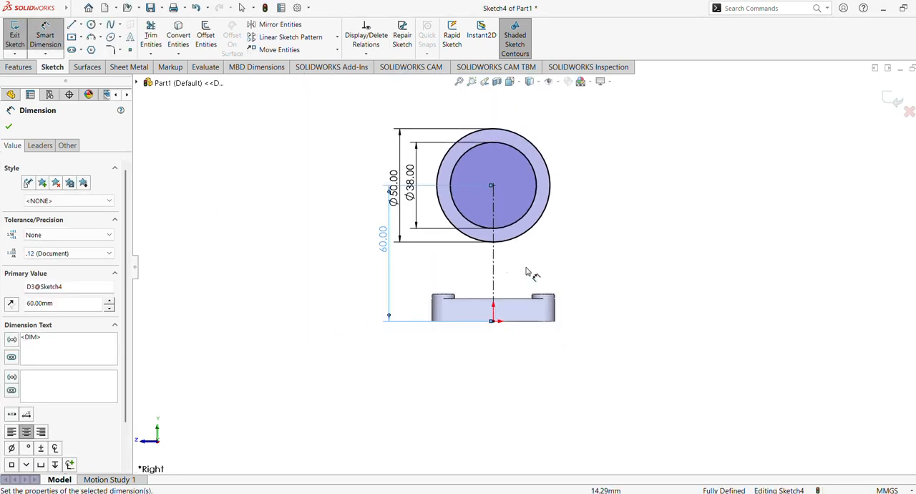
pyautogui.click(249, 209)
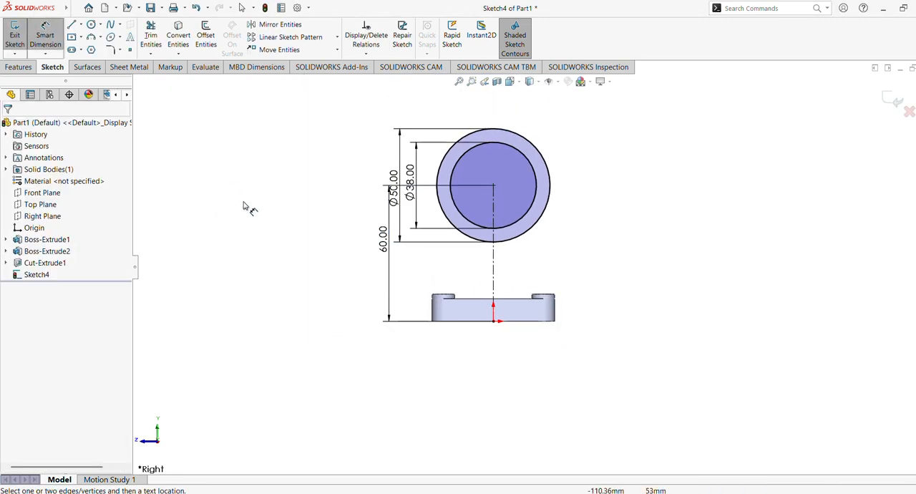
# Step: Extrude the ring profile between the two circles 50 mm with the Mid Plane end condition and Merge result on
pyautogui.click(19, 66)
pyautogui.click(20, 36)
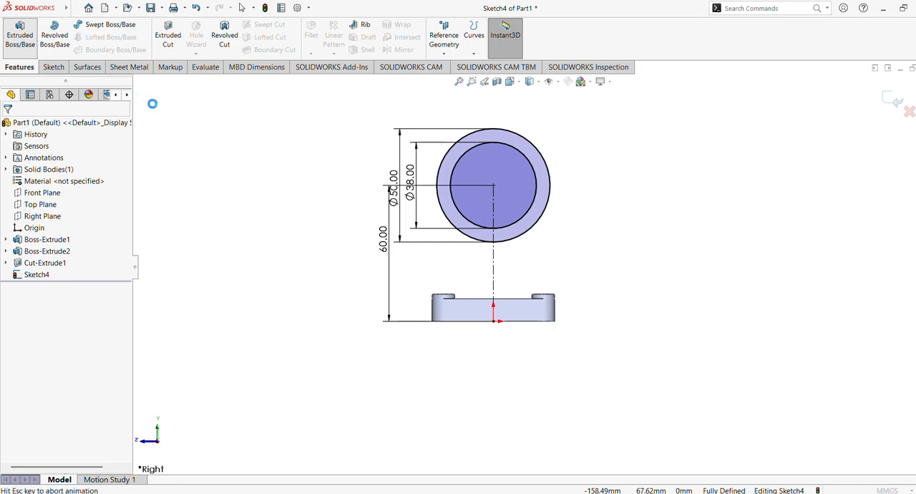
pyautogui.moveTo(409, 225); pyautogui.dragTo(405, 155, button='middle')
pyautogui.click(47, 193)
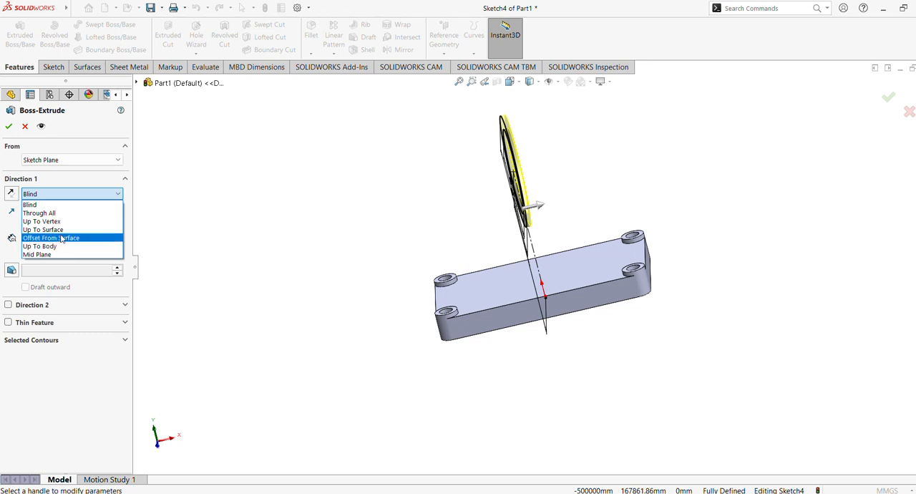
pyautogui.click(62, 255)
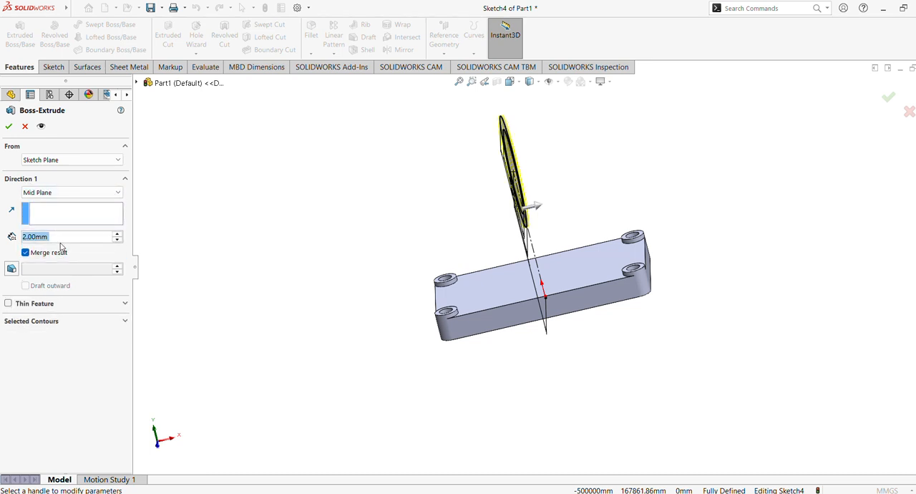
pyautogui.write('26')
pyautogui.press('Return')
pyautogui.moveTo(262, 240)
pyautogui.mouseDown(button='middle')
pyautogui.moveTo(279, 201)
pyautogui.moveTo(246, 216)
pyautogui.moveTo(265, 235)
pyautogui.mouseUp(button='middle')
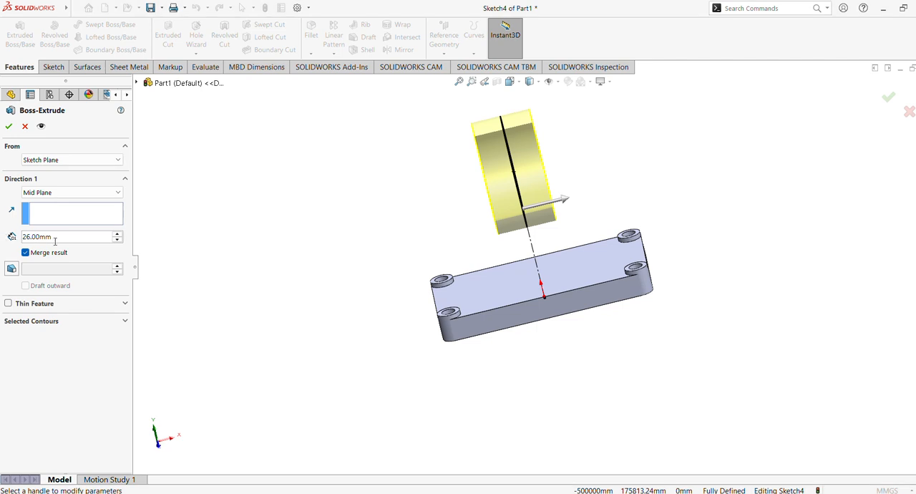
pyautogui.write('50')
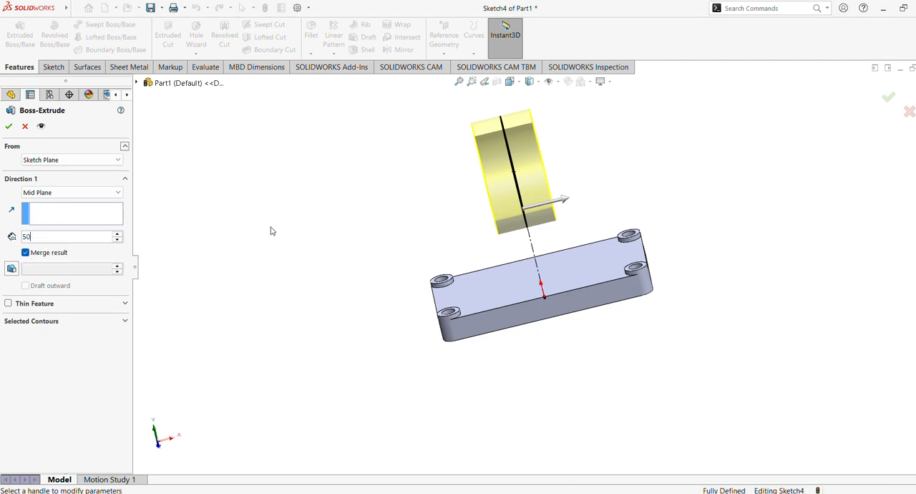
pyautogui.press('Return')
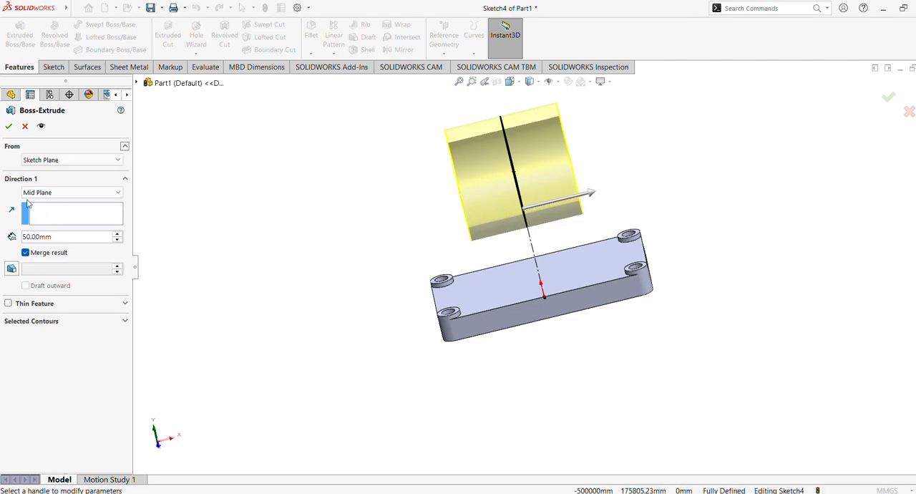
pyautogui.click(8, 126)
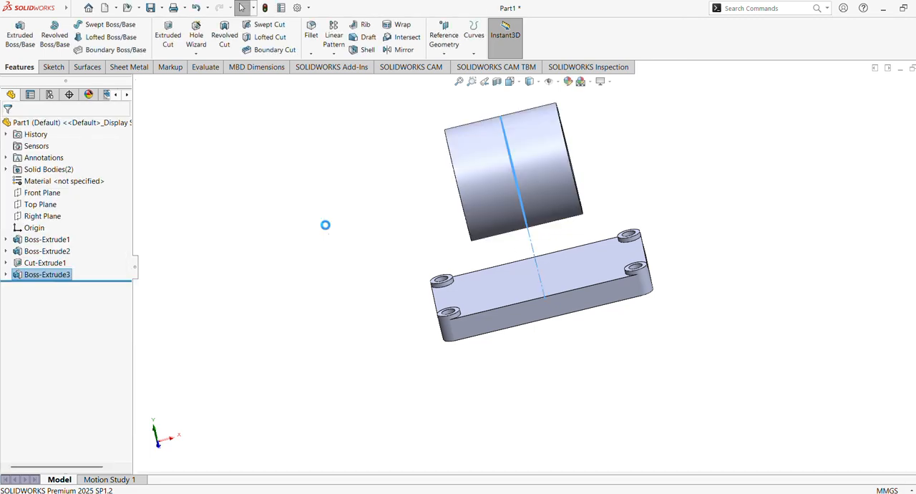
# Step: Start another sketch on the Right Plane for the geometry between the ring and the base block
pyautogui.moveTo(294, 232); pyautogui.dragTo(276, 260, button='middle')
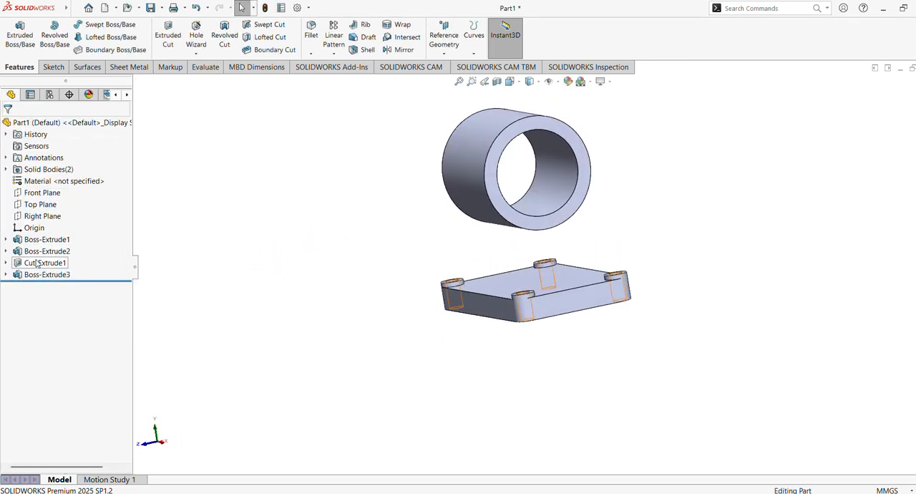
pyautogui.click(42, 216)
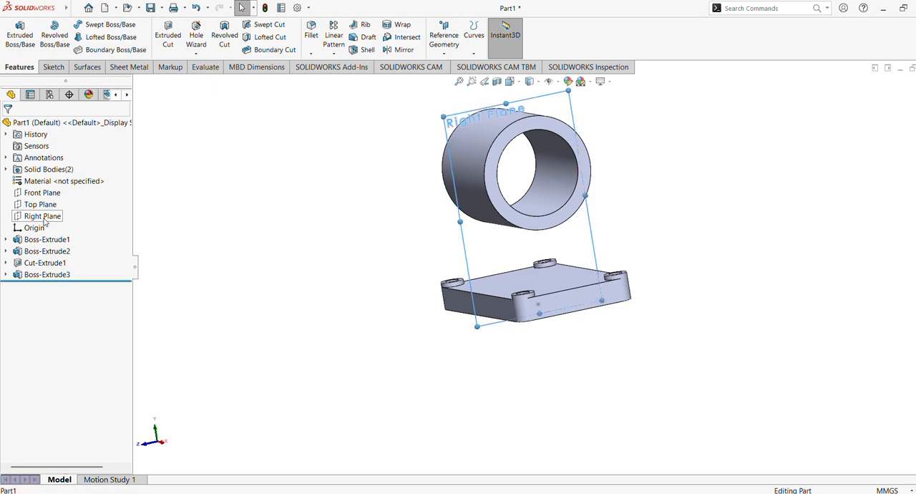
pyautogui.click(54, 202)
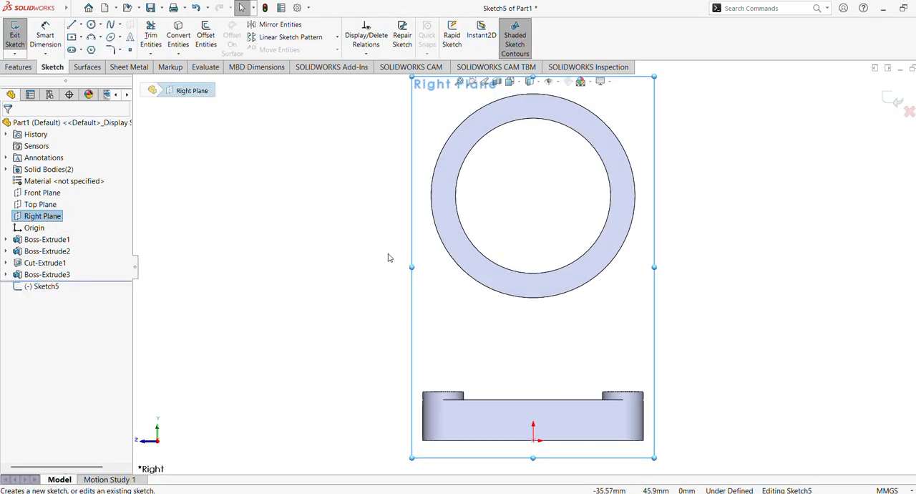
# Step: Draw a vertical centerline about 90.4 mm long from the origin up past the top of the ring
pyautogui.click(81, 26)
pyautogui.click(95, 46)
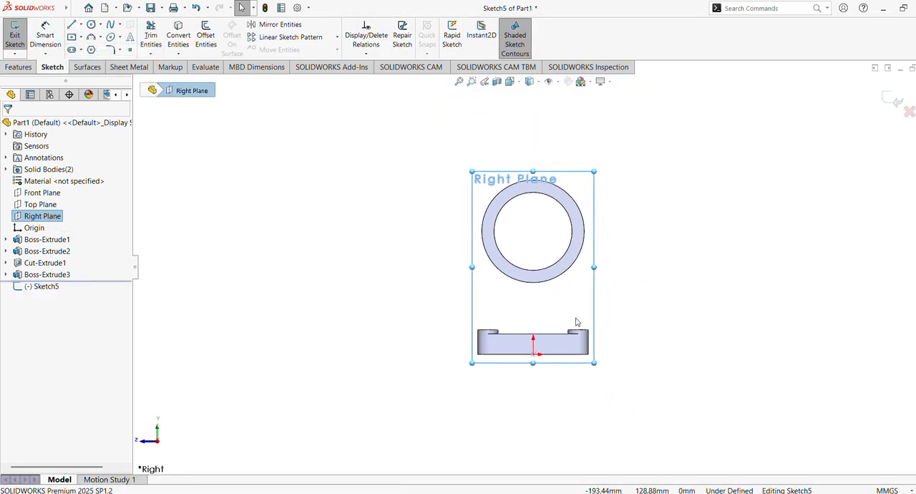
pyautogui.click(539, 363)
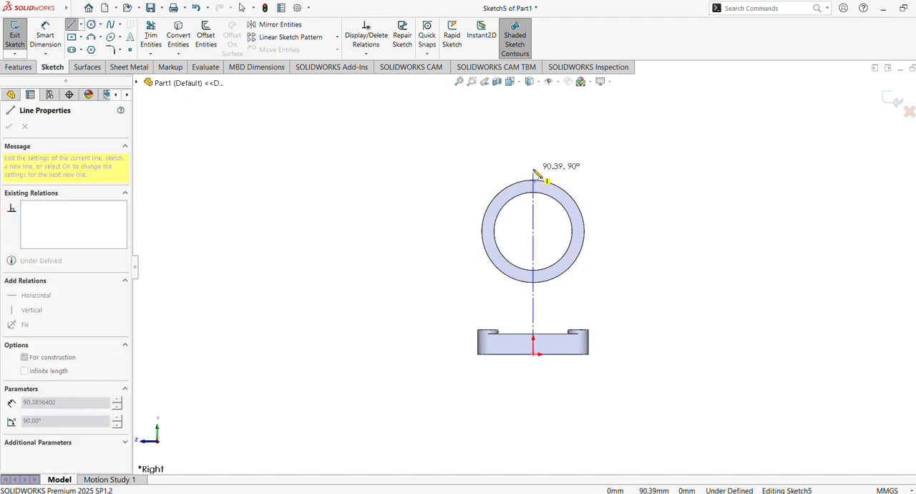
pyautogui.click(533, 169)
pyautogui.press('Escape')
# Step: Draw a second centerline about 170.6 mm long roughly horizontally across the ring, crossing the vertical centerline
pyautogui.click(80, 25)
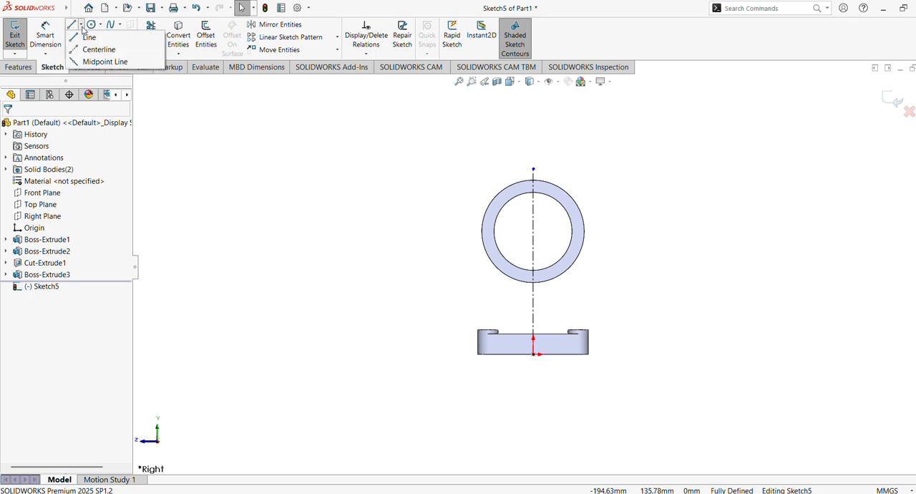
pyautogui.click(93, 47)
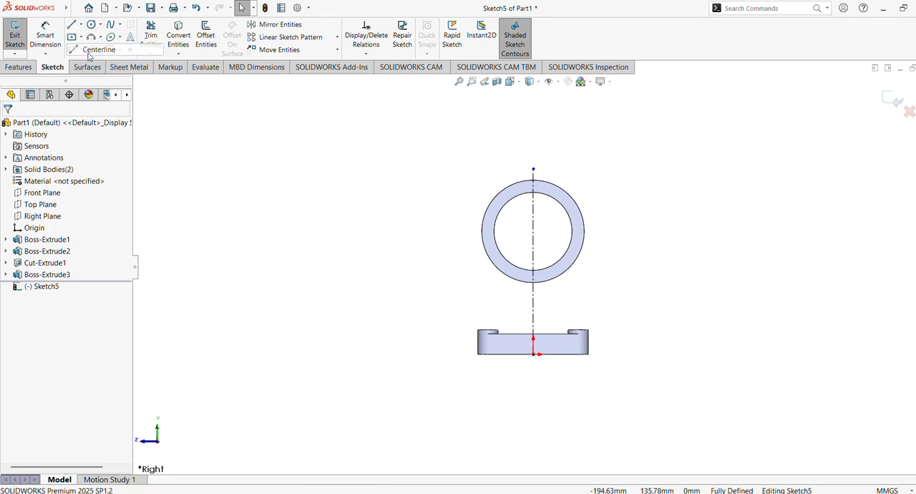
pyautogui.click(703, 234)
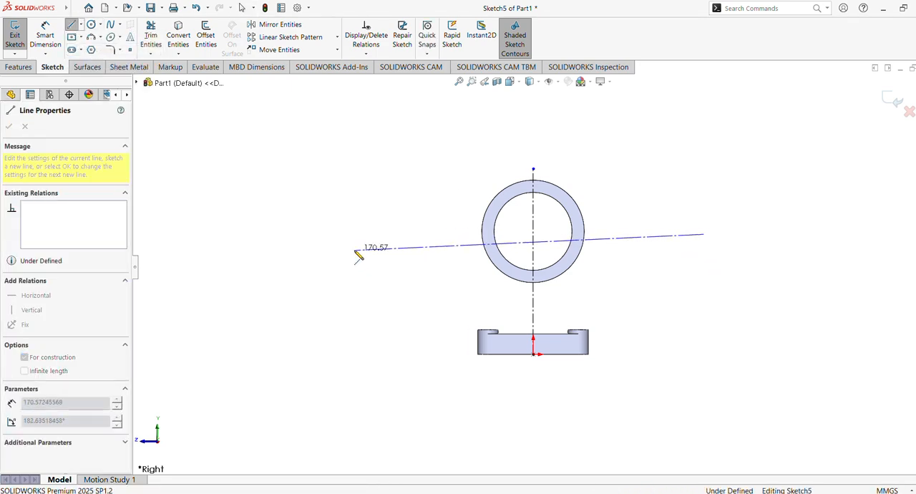
pyautogui.click(354, 249)
pyautogui.press('Escape')
# Step: Add a Perpendicular relation between the crossing centerline and the vertical centerline
pyautogui.click(628, 244)
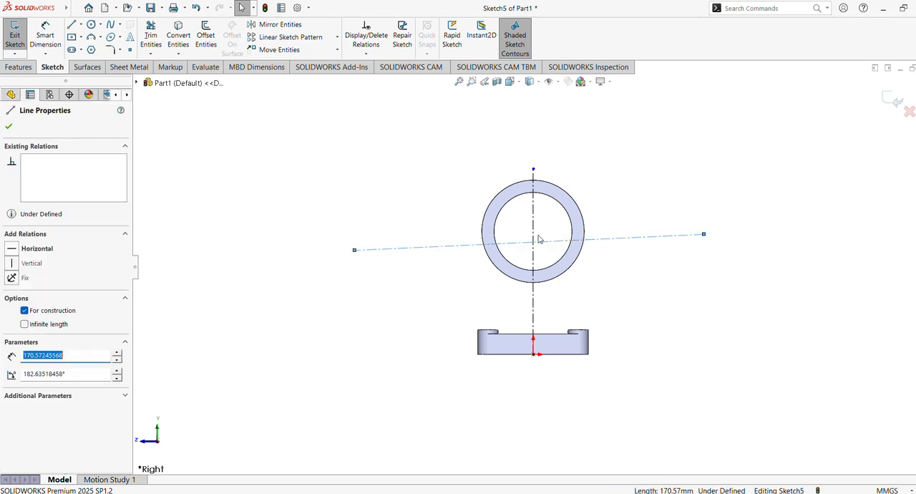
pyautogui.keyDown('ctrl'); pyautogui.click(533, 231); pyautogui.keyUp('ctrl')
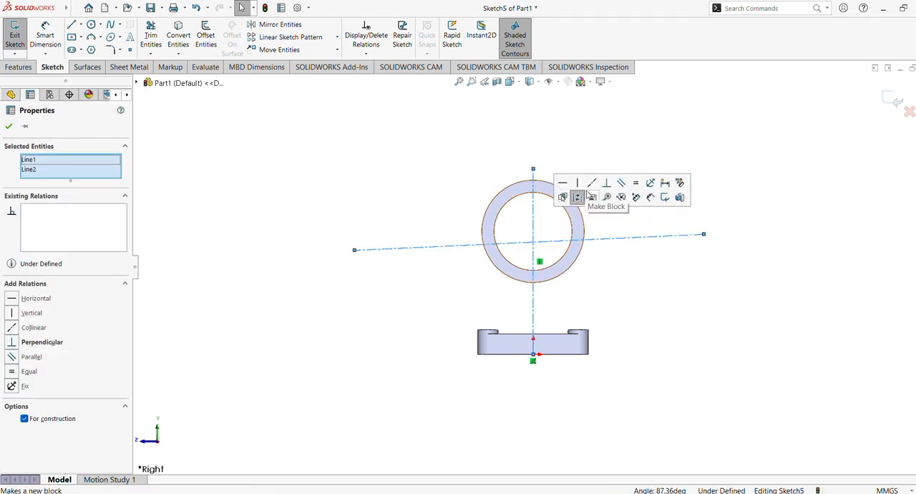
pyautogui.click(607, 184)
pyautogui.click(647, 301)
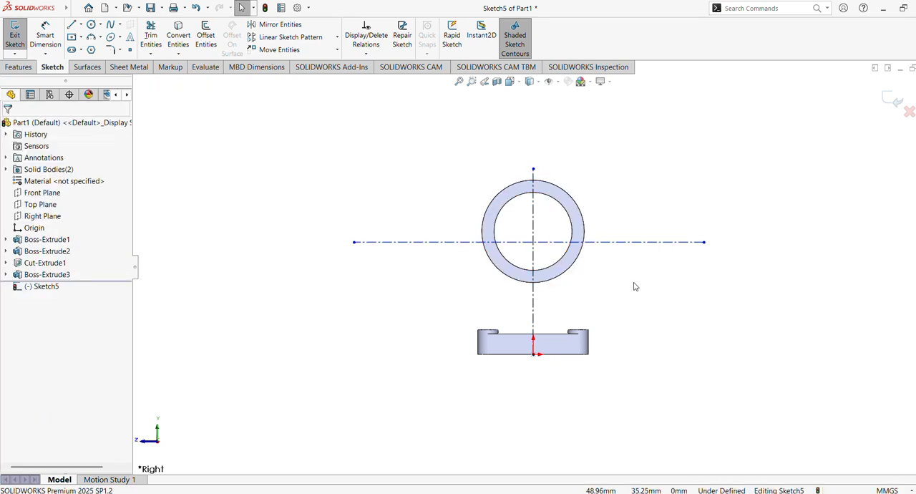
pyautogui.click(608, 243)
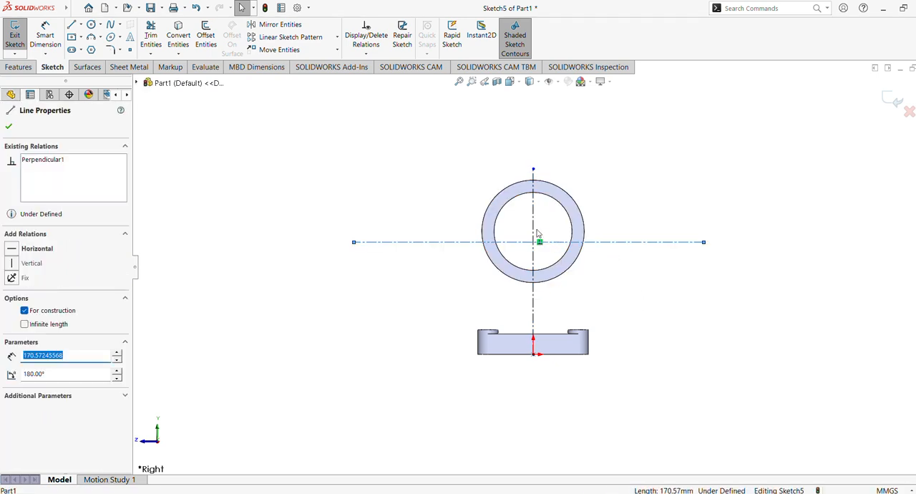
pyautogui.click(607, 252)
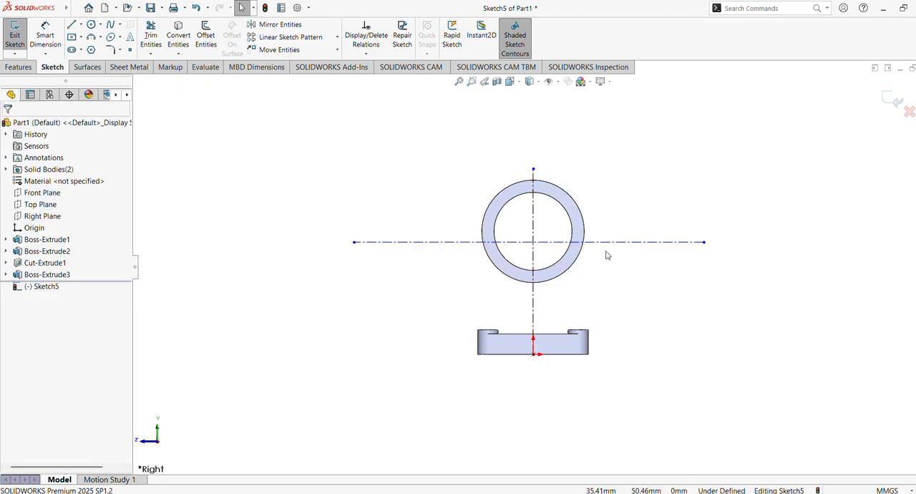
pyautogui.click(566, 213)
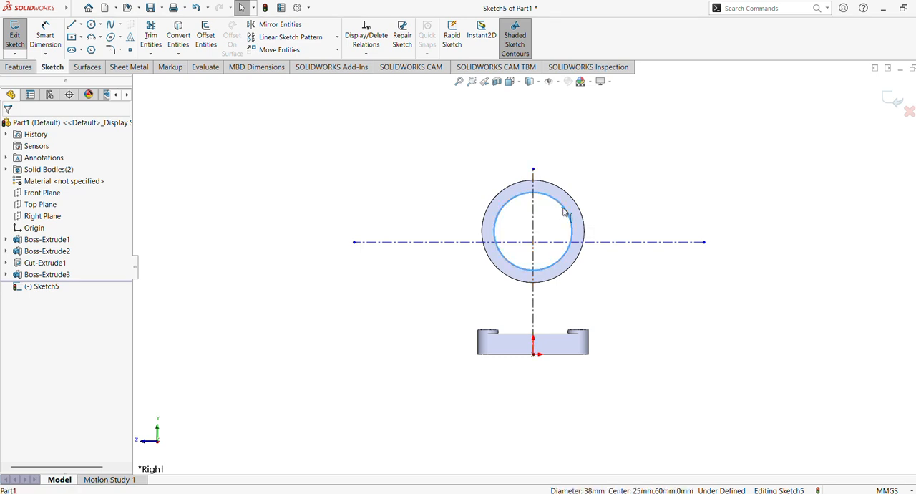
pyautogui.click(647, 307)
pyautogui.scroll(-2, 647, 308)
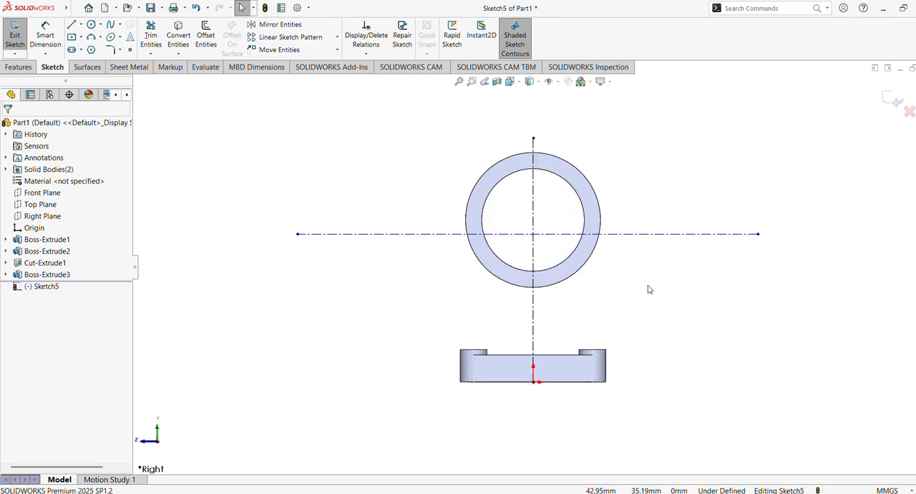
pyautogui.click(600, 220)
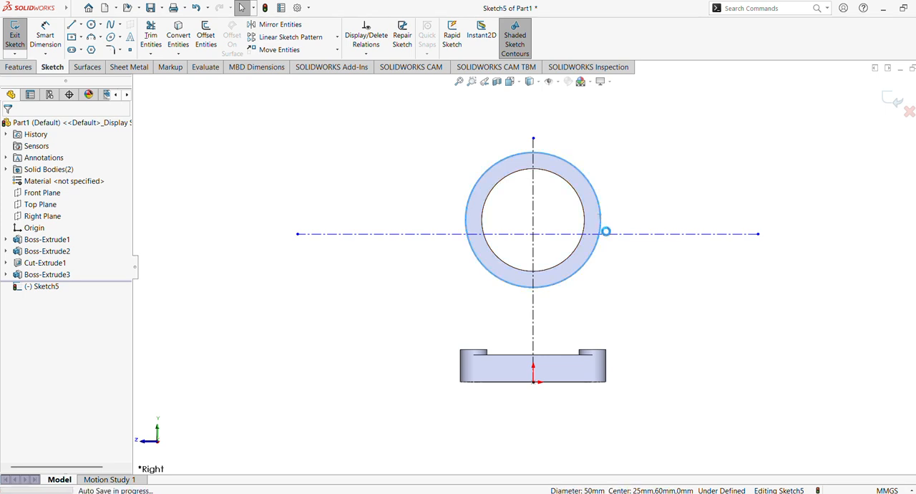
pyautogui.keyDown('ctrl'); pyautogui.click(629, 234); pyautogui.keyUp('ctrl')
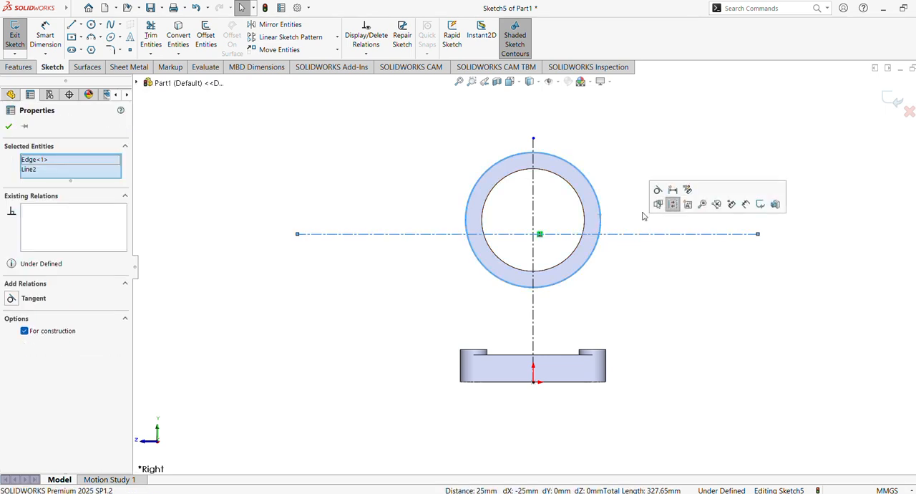
pyautogui.press('Escape')
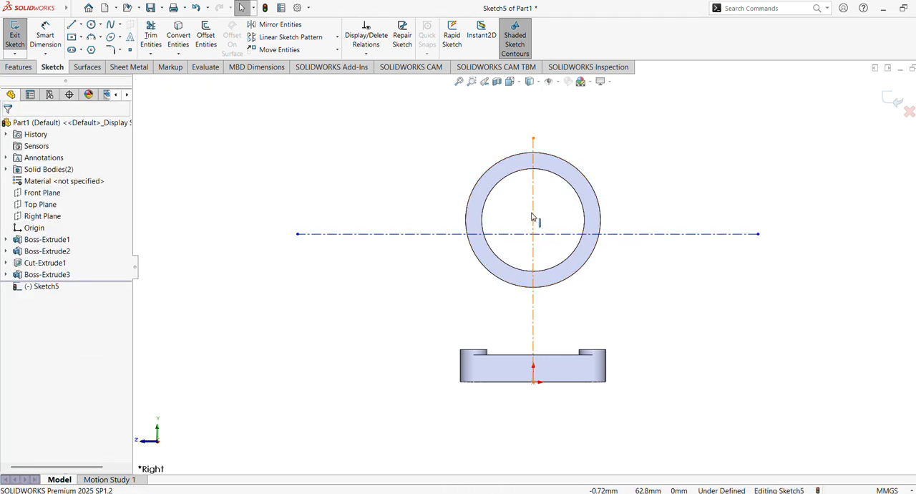
# Step: Add a Midpoint relation between the ring's centre point and the horizontal centerline
pyautogui.click(533, 220)
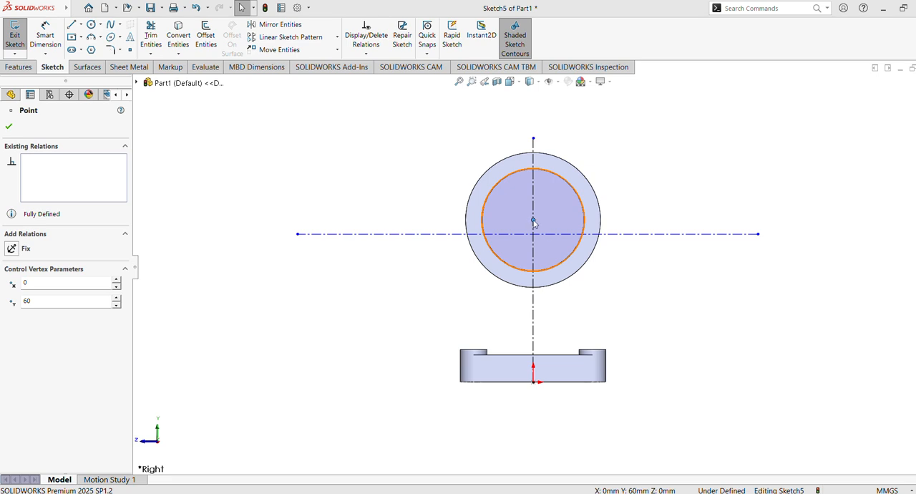
pyautogui.press('Escape')
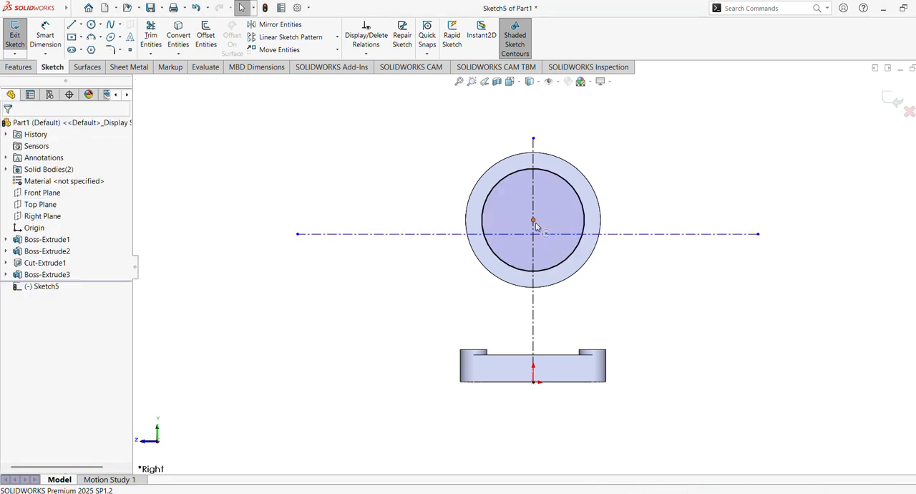
pyautogui.click(533, 221)
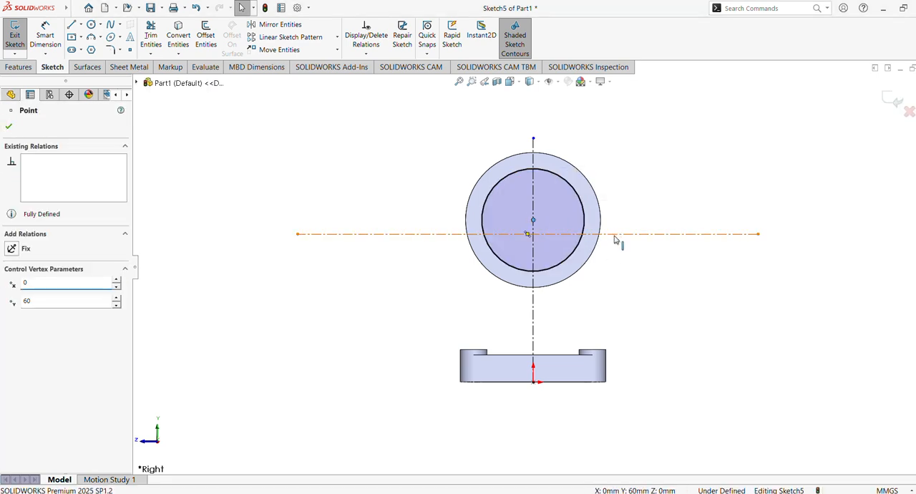
pyautogui.keyDown('ctrl'); pyautogui.click(614, 234); pyautogui.keyUp('ctrl')
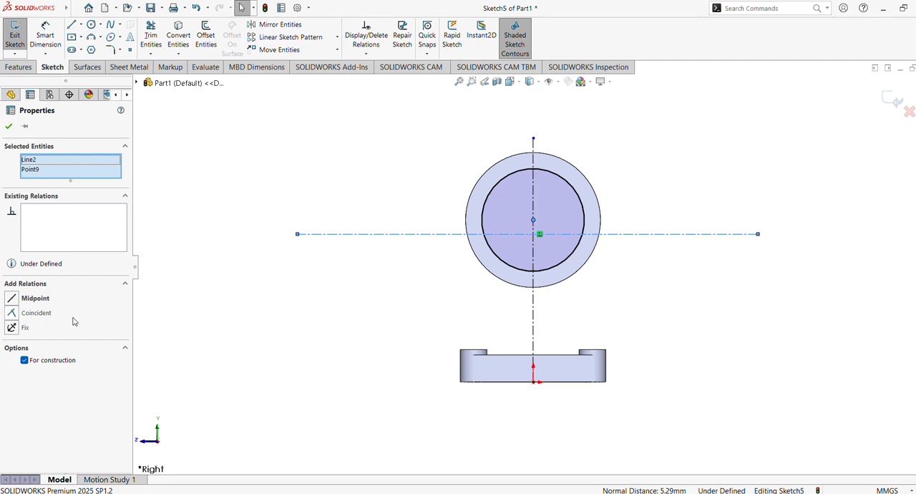
pyautogui.click(12, 301)
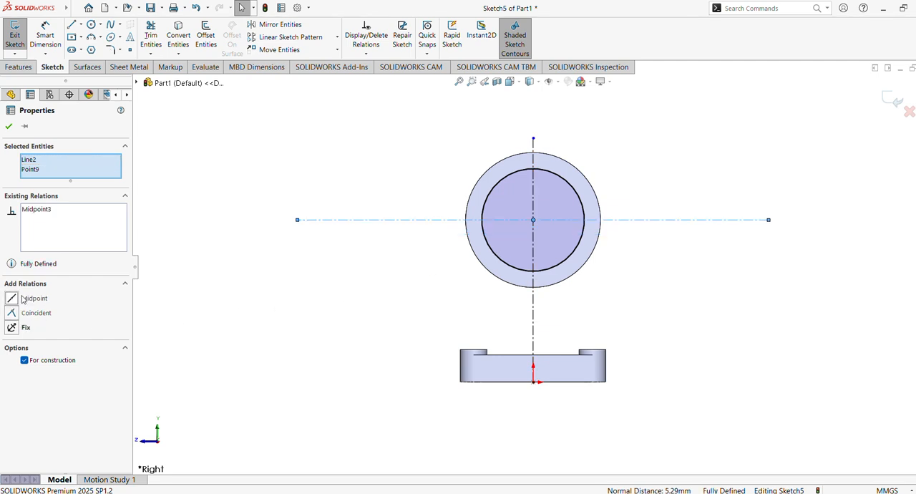
pyautogui.press('Escape')
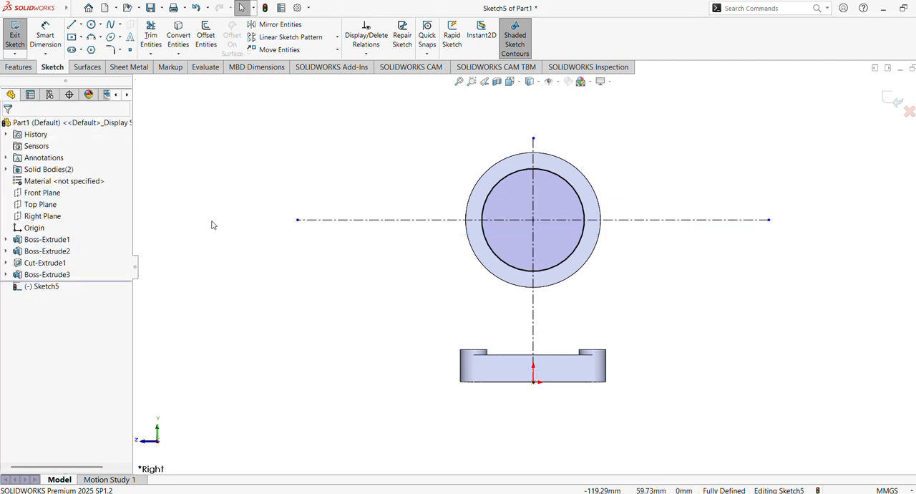
# Step: Trim away the entire inner sketch circle that follows the ring's bore
pyautogui.click(503, 183)
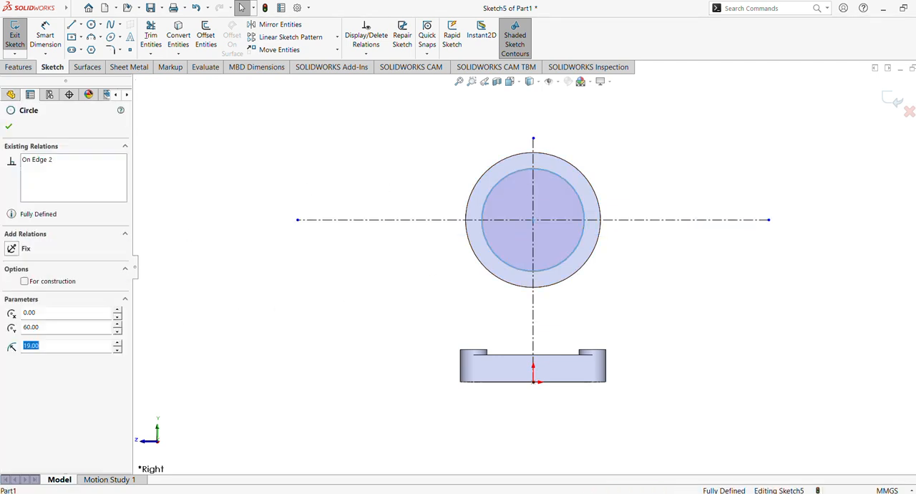
pyautogui.click(151, 35)
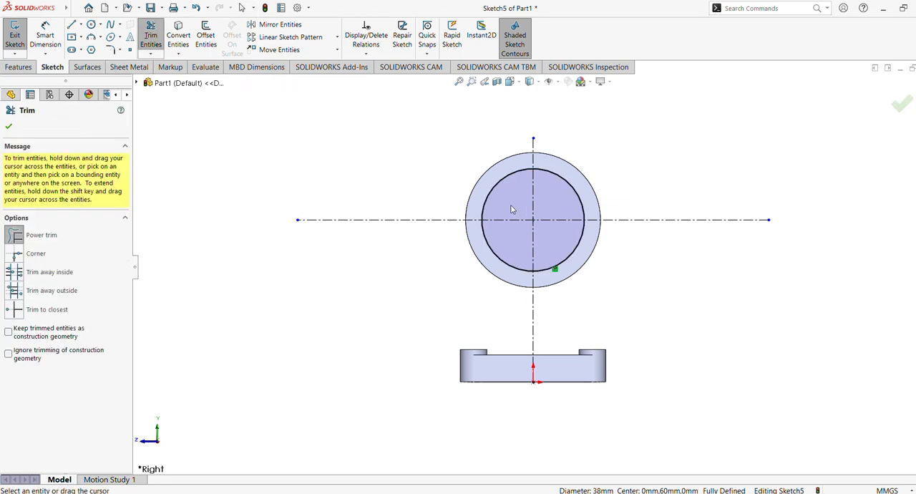
pyautogui.moveTo(513, 207); pyautogui.dragTo(495, 182)
pyautogui.click(501, 258)
pyautogui.click(570, 255)
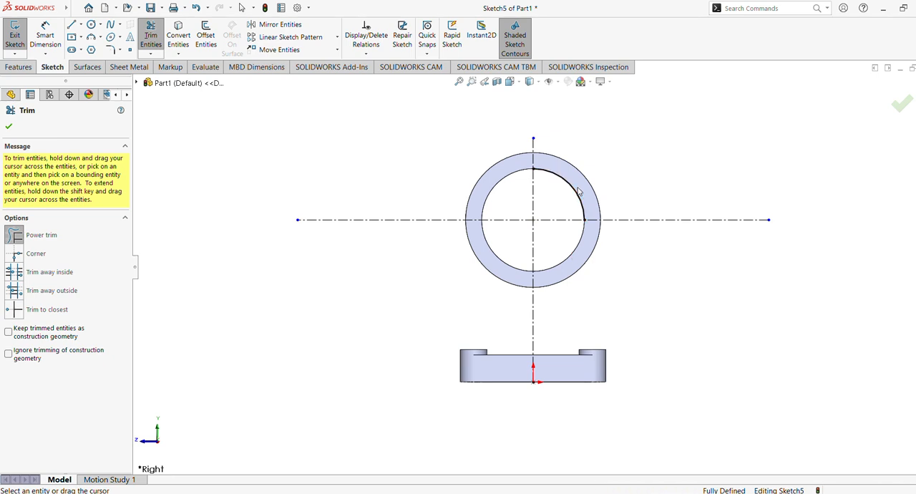
pyautogui.click(8, 126)
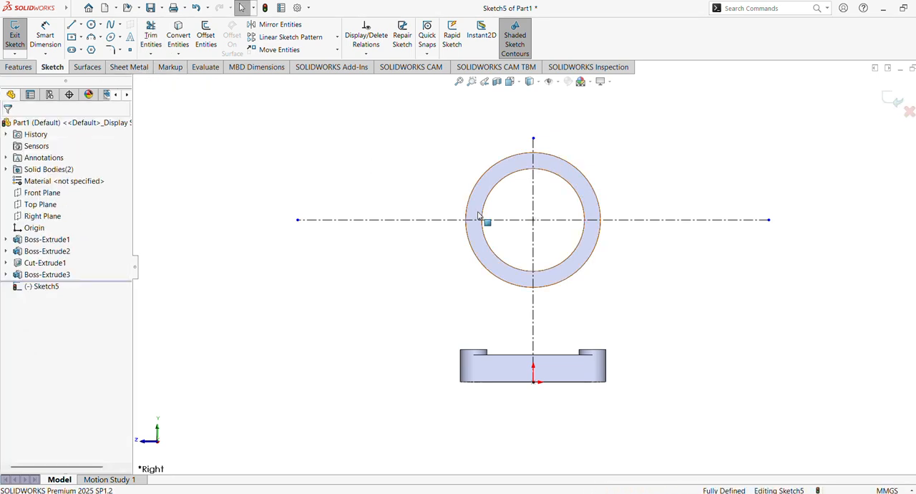
# Step: Convert the ring's outer circular edge into a sketch circle
pyautogui.click(469, 205)
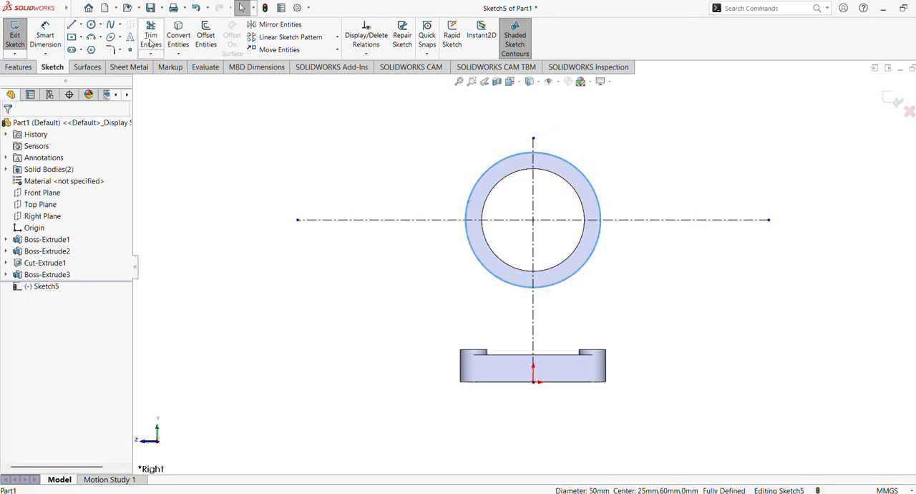
pyautogui.click(175, 31)
pyautogui.keyDown('shift'); pyautogui.moveTo(344, 139); pyautogui.dragTo(351, 161, button='middle'); pyautogui.keyUp('shift')
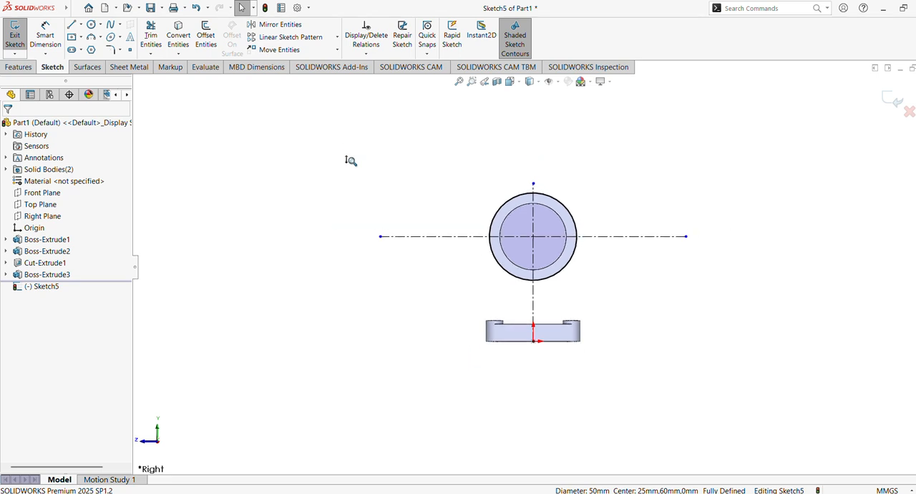
# Step: Offset the ring's outer sketch circle outward by 5 mm
pyautogui.click(206, 37)
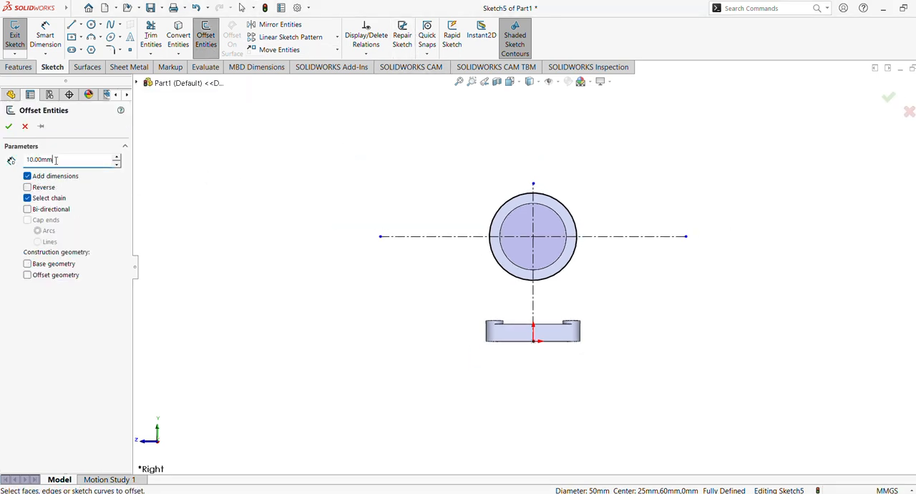
pyautogui.write('5')
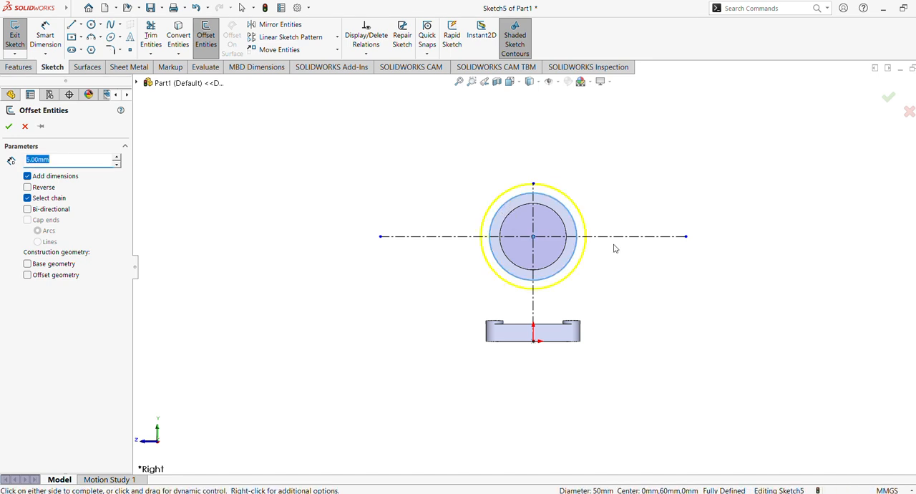
pyautogui.scroll(-5, 623, 236)
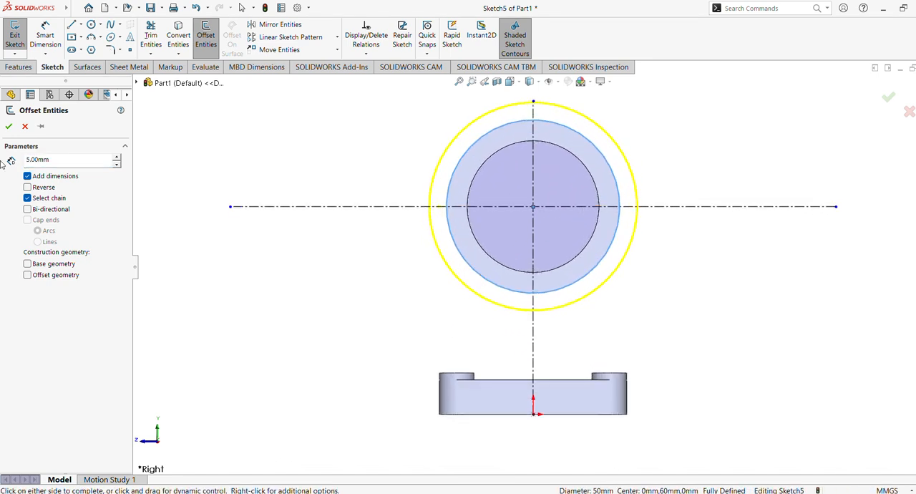
pyautogui.click(8, 126)
pyautogui.press('f')
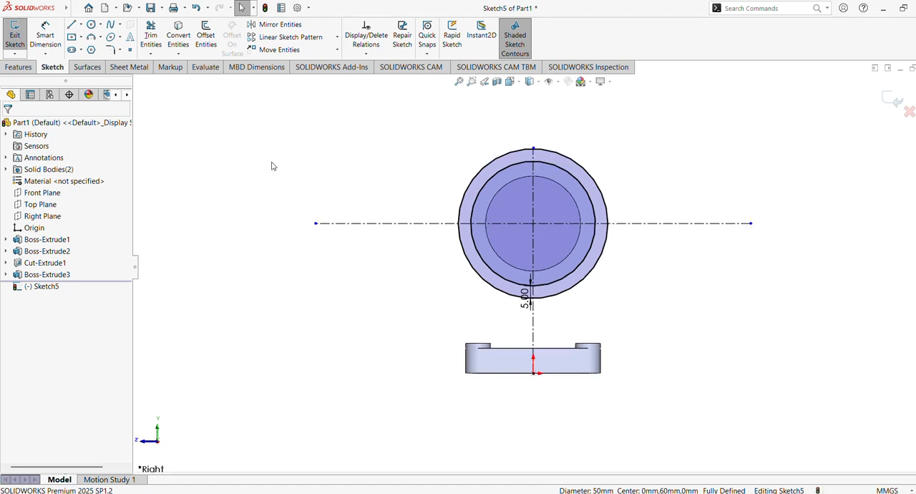
# Step: Shorten the horizontal centerline so its end lies about 39 mm from the ring's centre
pyautogui.moveTo(750, 227); pyautogui.dragTo(631, 233)
pyautogui.scroll(-3, 652, 226)
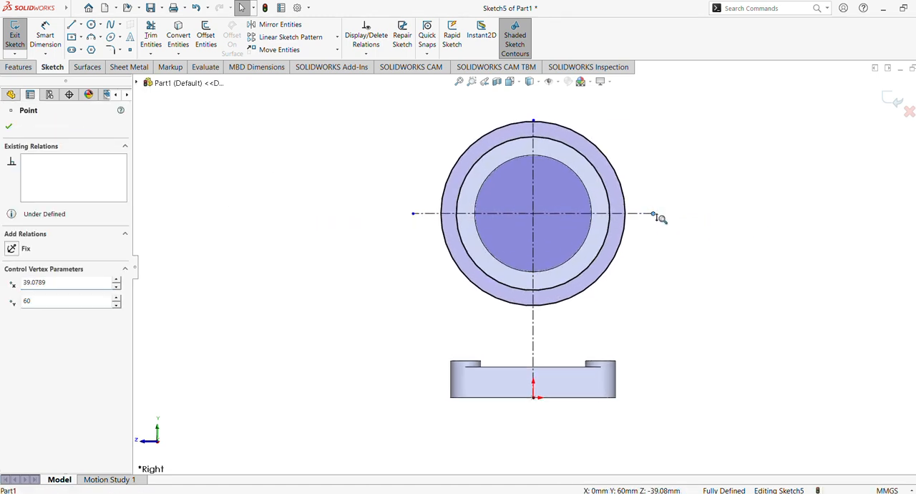
pyautogui.scroll(-2, 630, 277)
pyautogui.scroll(-1, 623, 294)
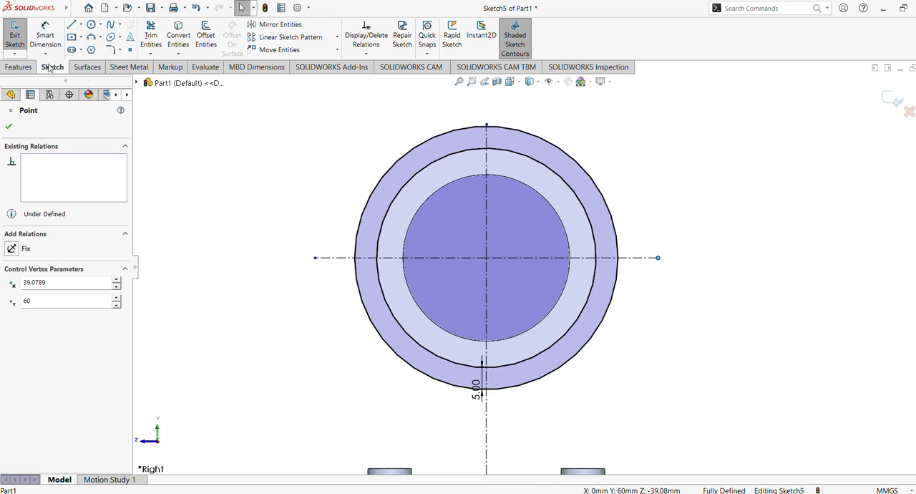
# Step: Trim away the upper half of the offset circle, keeping the arc below the horizontal centerline
pyautogui.click(146, 39)
pyautogui.moveTo(360, 127); pyautogui.dragTo(387, 188)
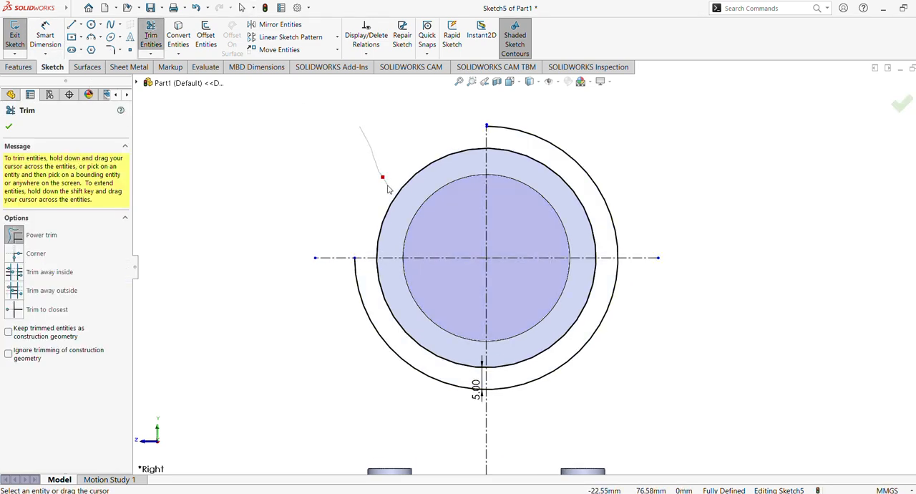
pyautogui.moveTo(601, 136); pyautogui.dragTo(591, 184)
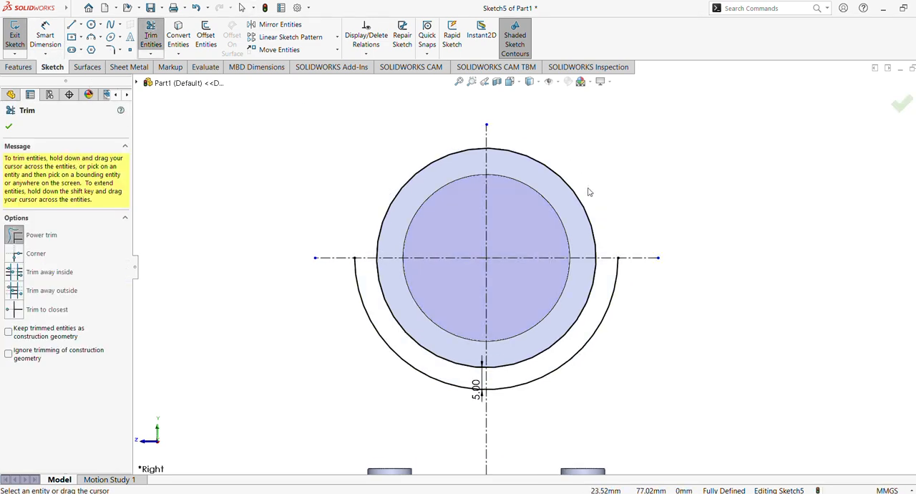
pyautogui.click(8, 128)
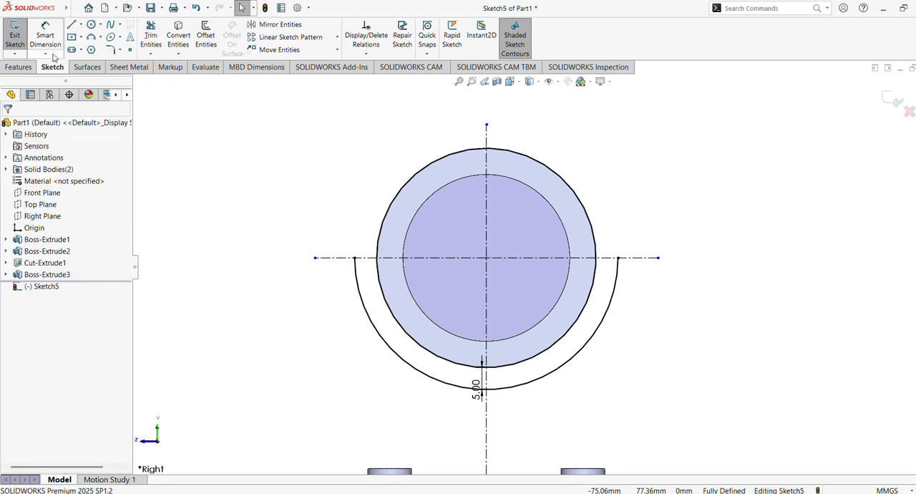
# Step: Draw connected lines from the arc's left end: about 13.4 mm up, 11.3 mm diagonal, 11.2 mm up, 17 mm across, 8.7 mm down to the ring
pyautogui.click(71, 25)
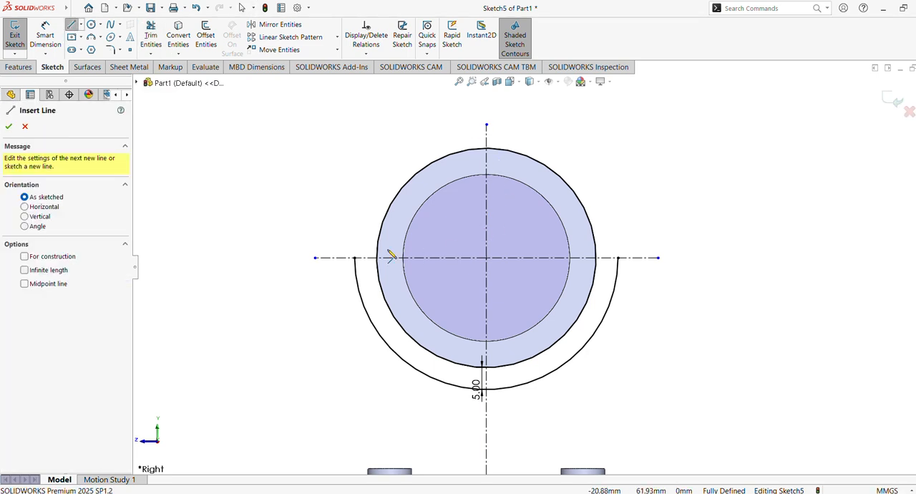
pyautogui.click(355, 257)
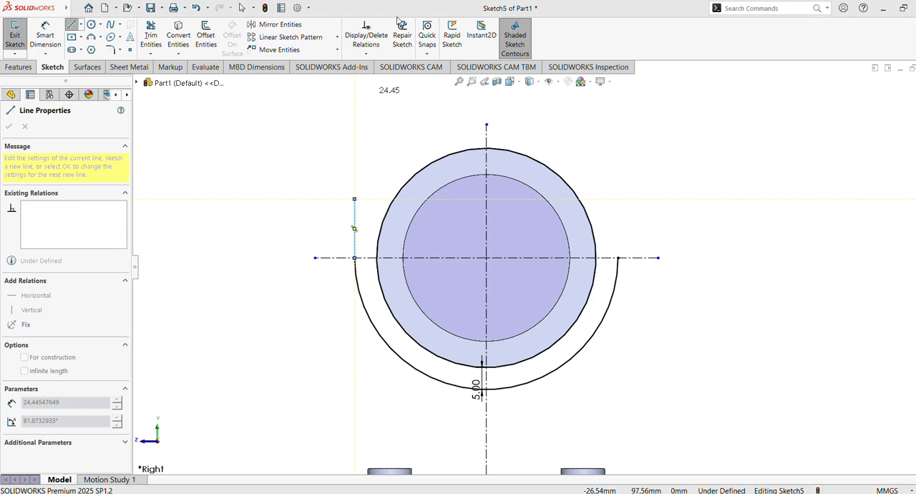
pyautogui.click(355, 199)
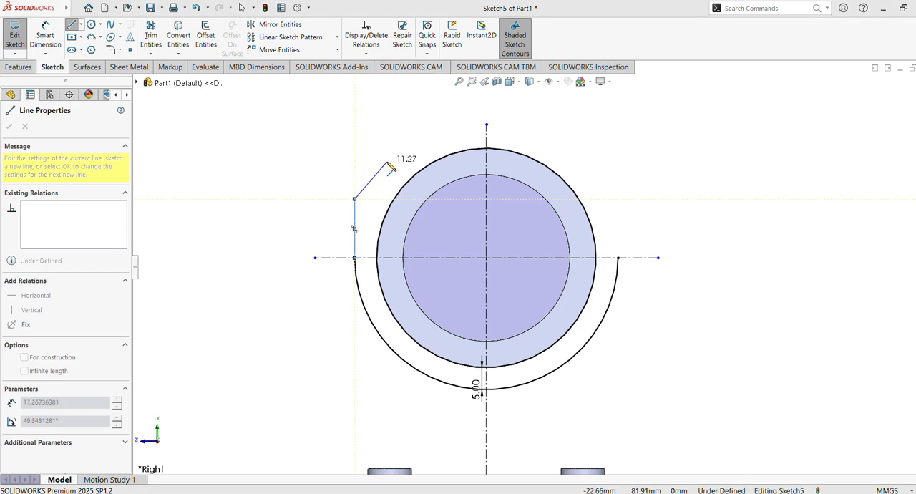
pyautogui.click(387, 162)
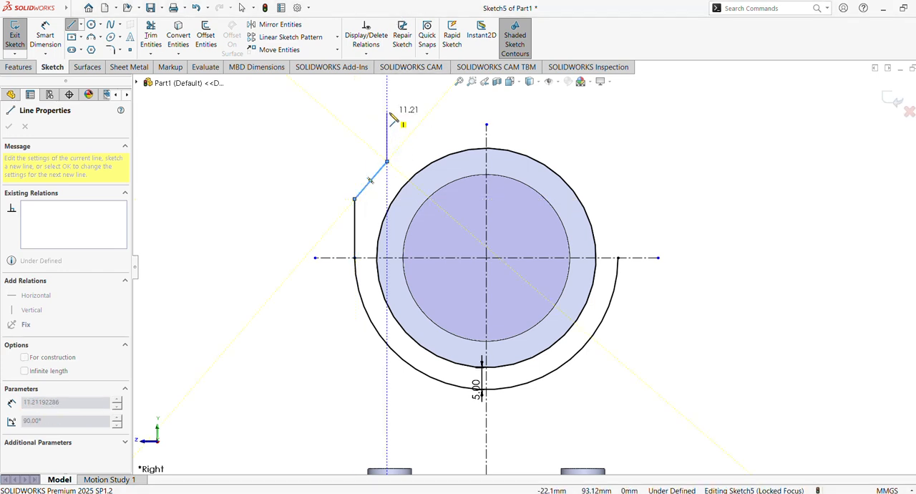
pyautogui.click(387, 112)
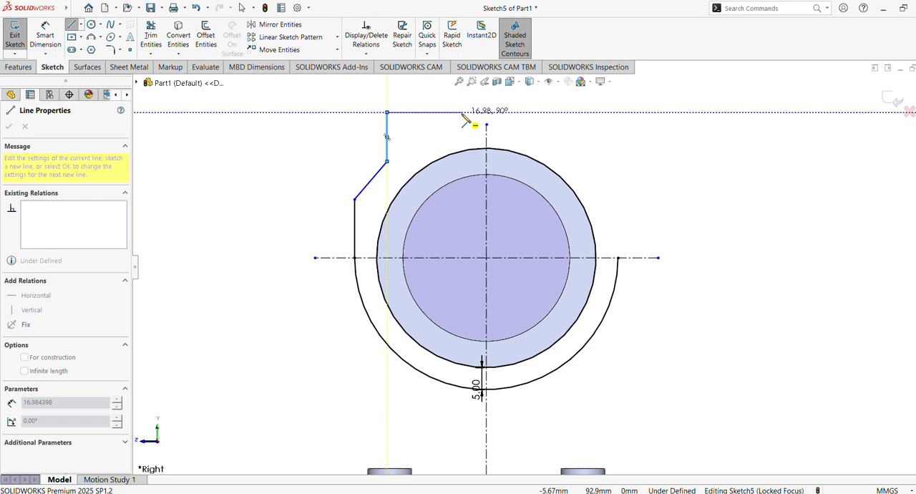
pyautogui.click(462, 113)
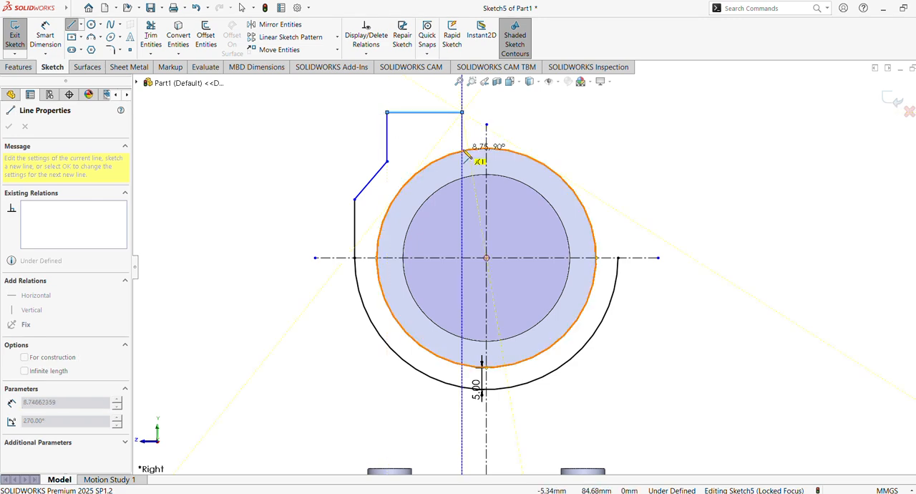
pyautogui.click(462, 150)
pyautogui.press('Escape')
# Step: Dimension the vertical line rising from the arc's left end to 10 mm
pyautogui.click(45, 37)
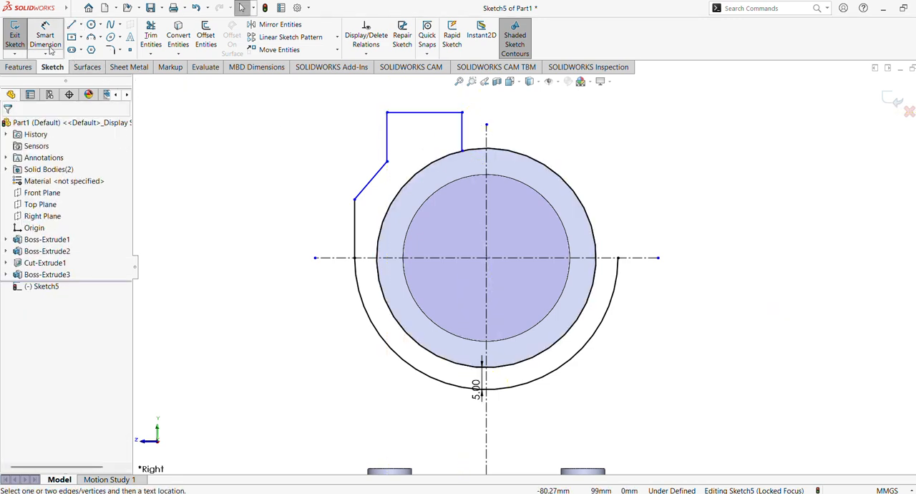
pyautogui.click(355, 230)
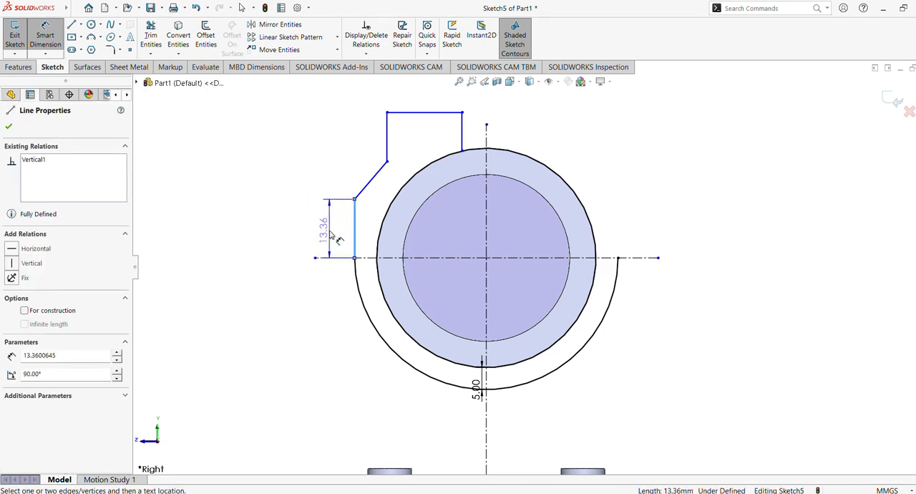
pyautogui.click(332, 236)
pyautogui.write('10')
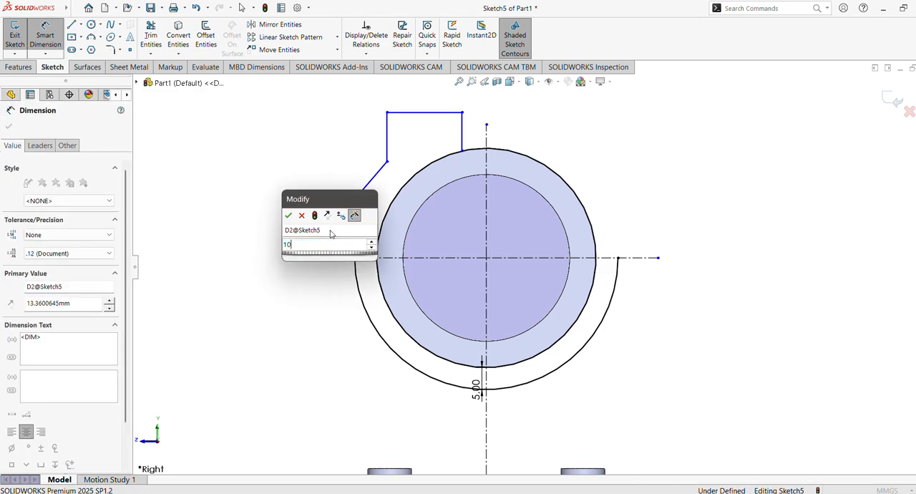
pyautogui.press('Return')
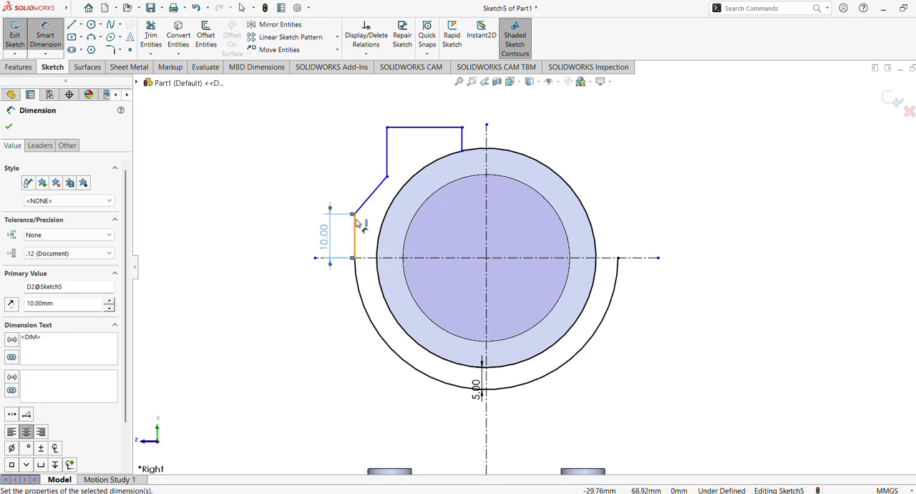
# Step: Dimension the horizontal distance between the two ends of the slanted line to 16 mm
pyautogui.click(354, 213)
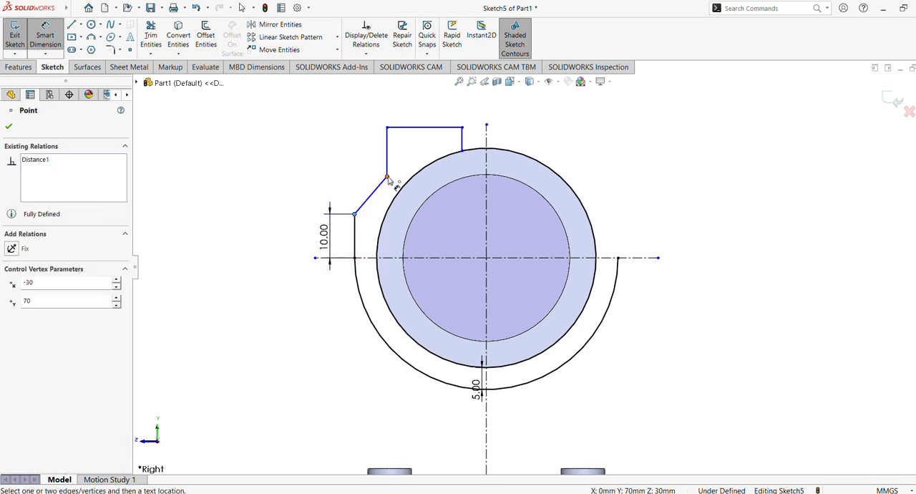
pyautogui.click(387, 177)
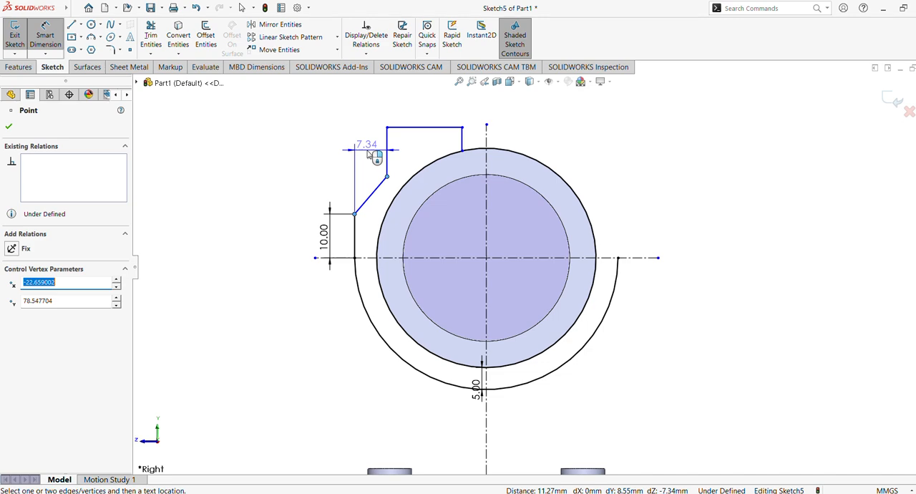
pyautogui.click(369, 151)
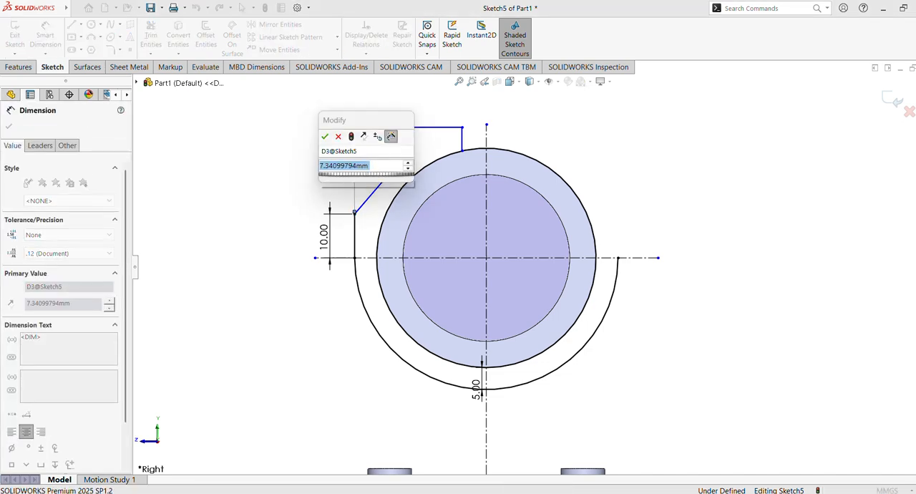
pyautogui.write('16')
pyautogui.press('Return')
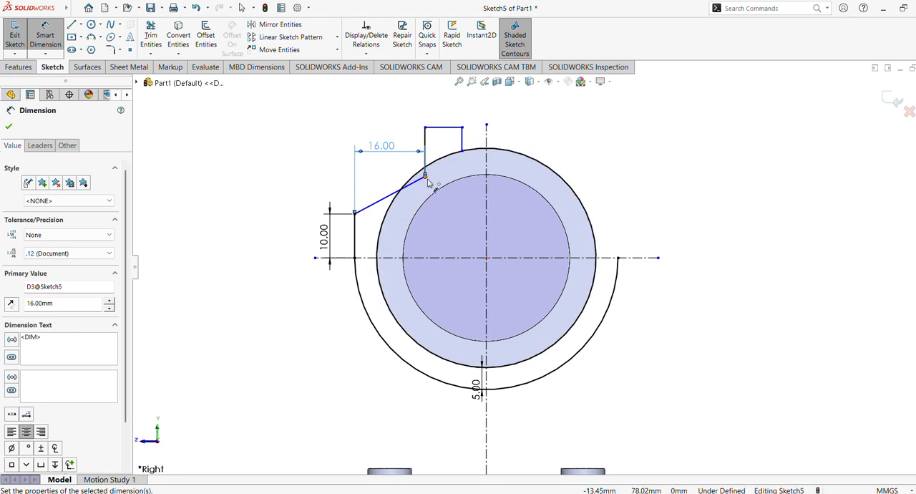
# Step: Dimension the vertical distance from the arc's left end to the slanted line's upper end to 26 mm
pyautogui.click(355, 258)
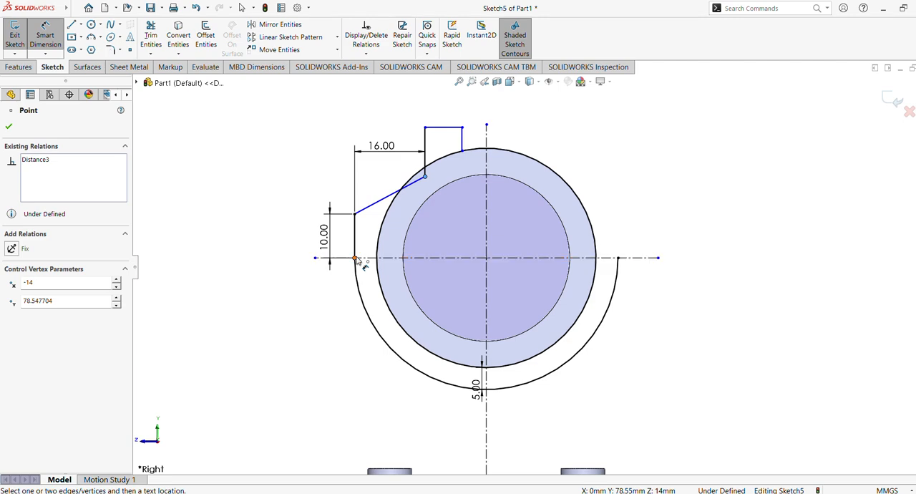
pyautogui.click(426, 176)
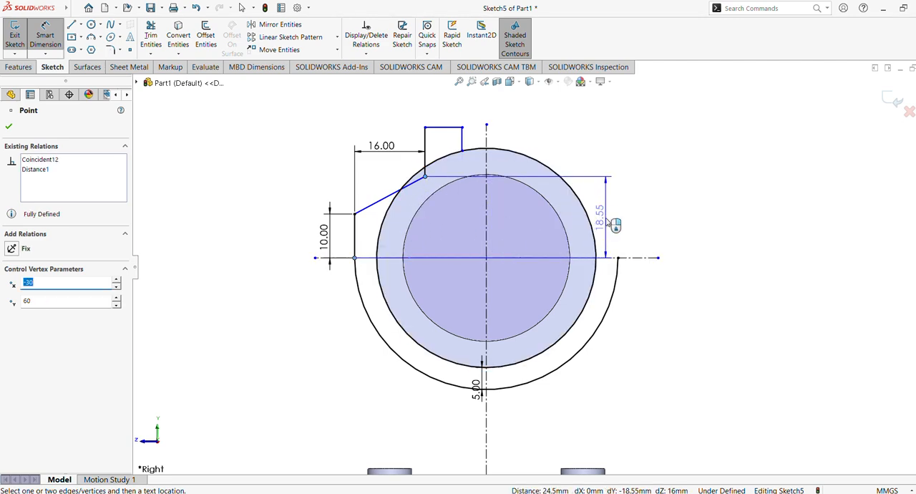
pyautogui.click(607, 223)
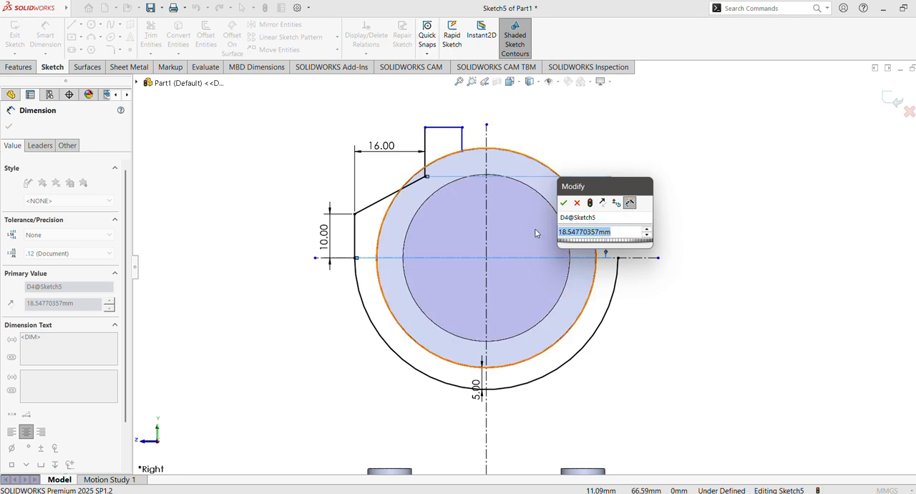
pyautogui.write('26')
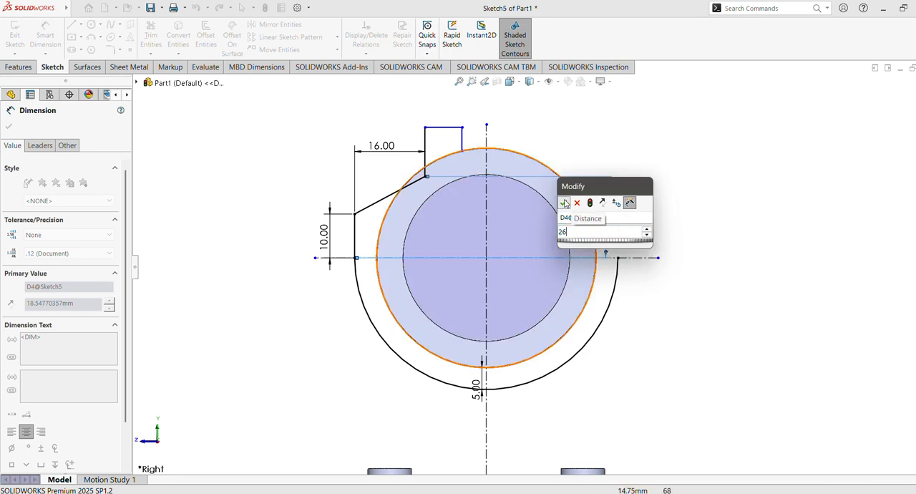
pyautogui.click(562, 201)
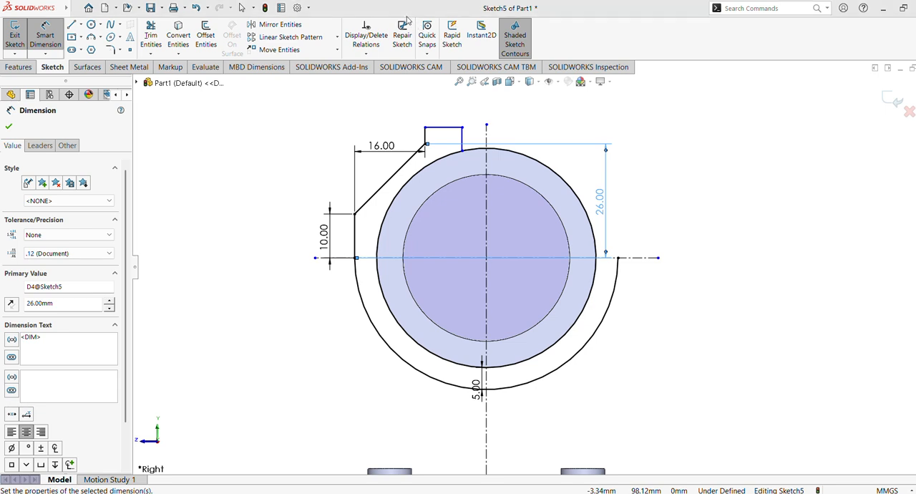
# Step: Change the vertical dimension to the slanted line's upper end to 24 mm
pyautogui.doubleClick(605, 209)
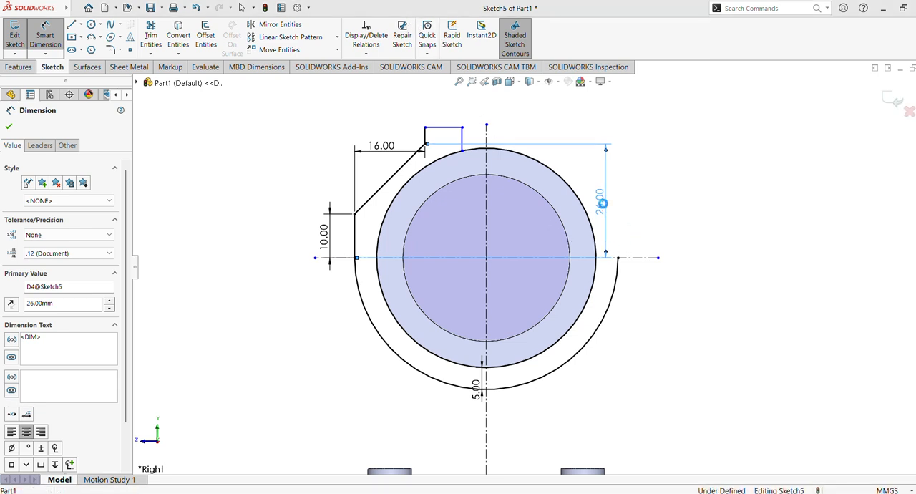
pyautogui.write('24')
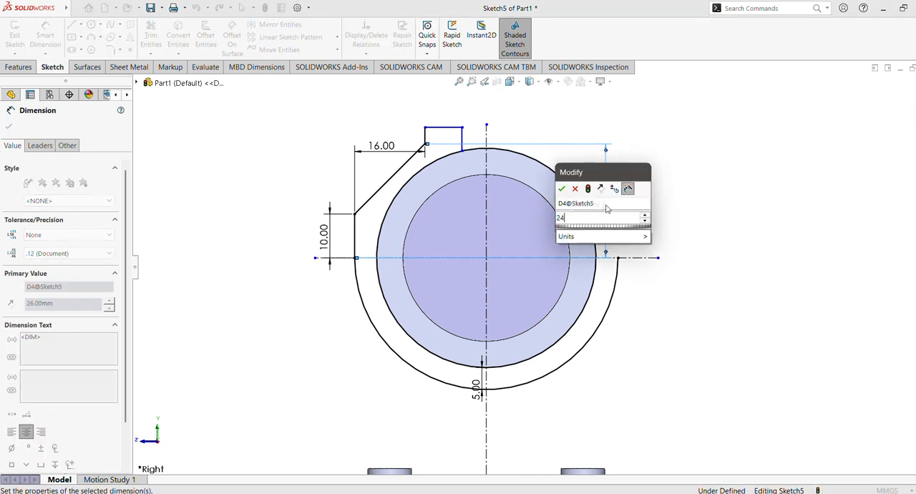
pyautogui.press('Return')
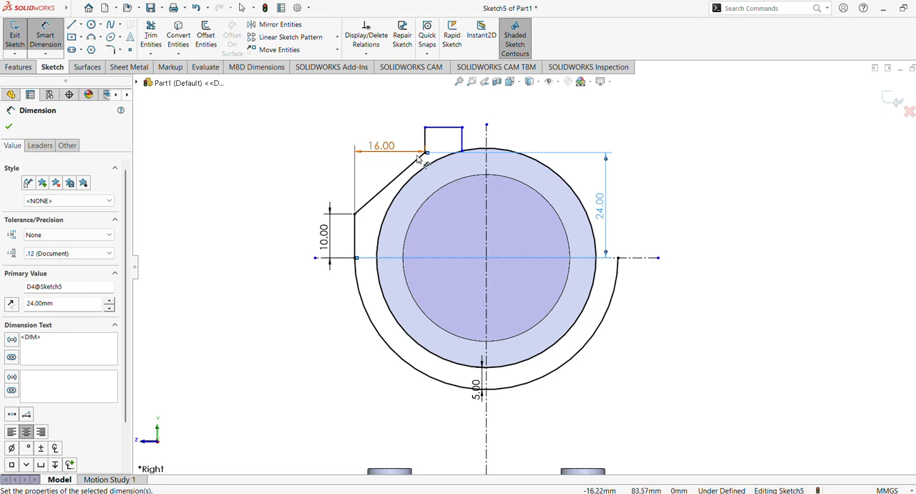
pyautogui.click(9, 127)
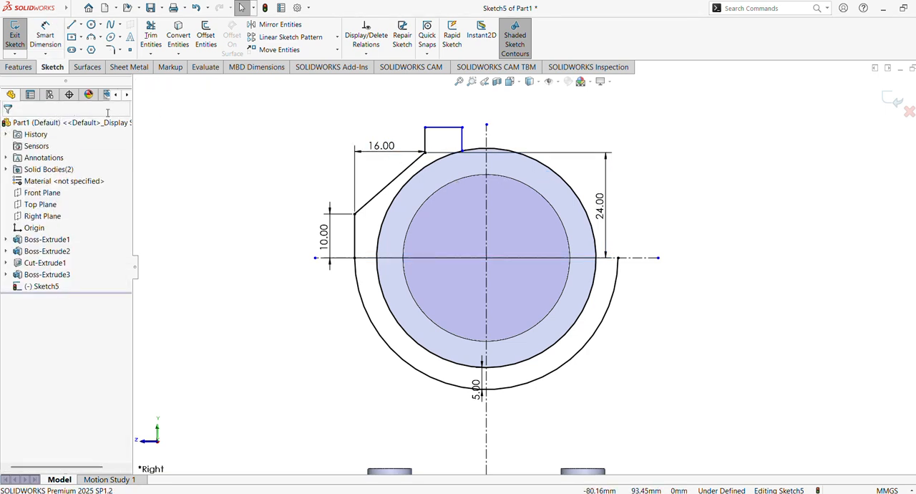
# Step: Add a driven dimension between the upper-left corner of the profile's raised tab and the vertical centerline
pyautogui.click(425, 128)
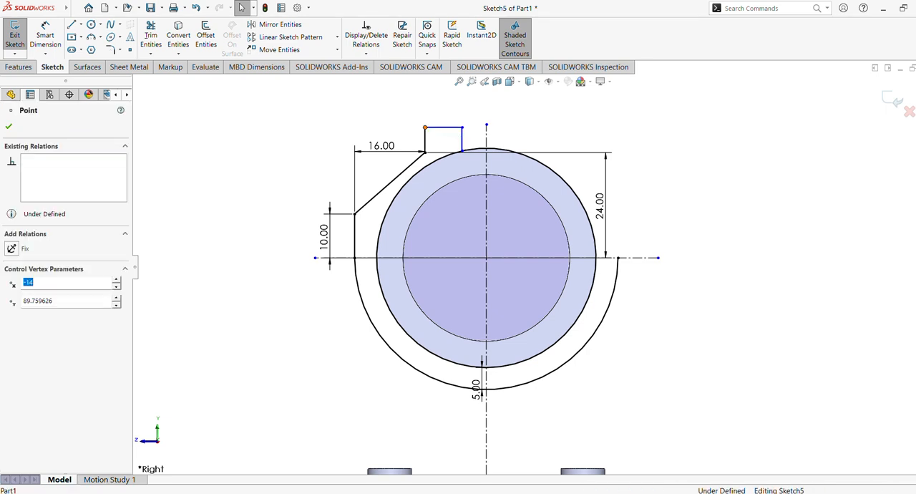
pyautogui.click(487, 136)
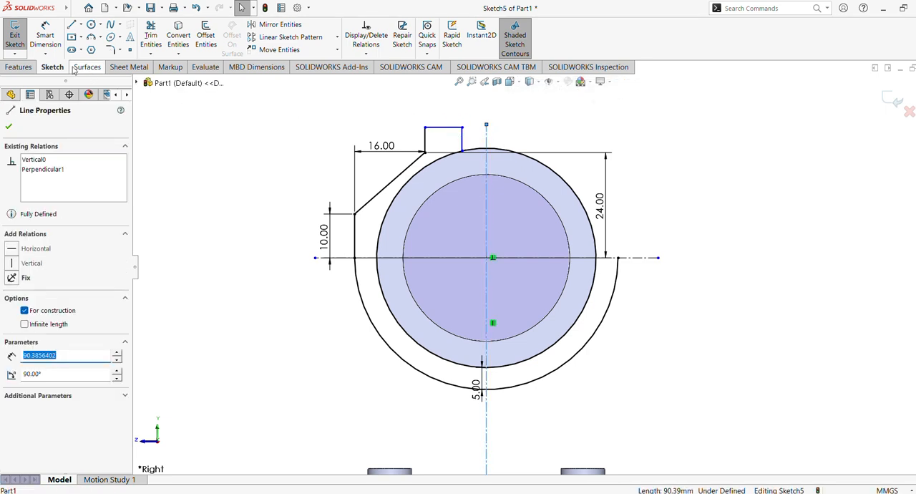
pyautogui.click(46, 40)
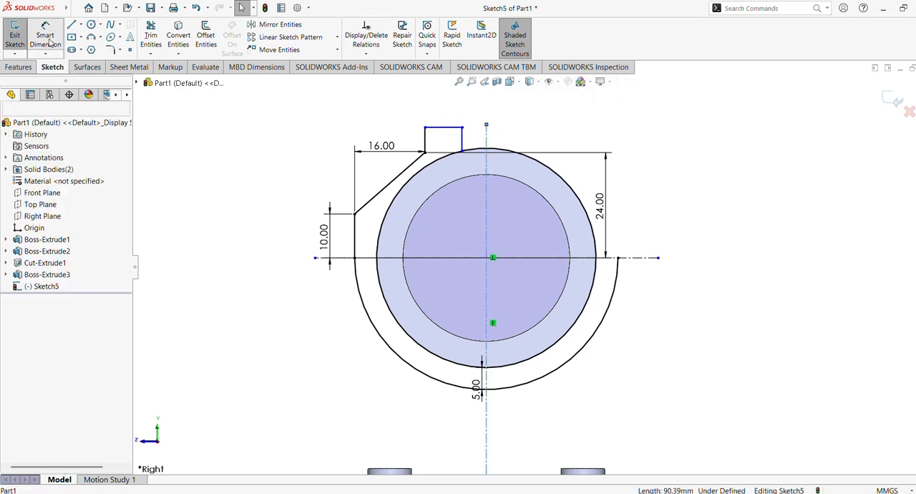
pyautogui.click(487, 141)
pyautogui.click(427, 129)
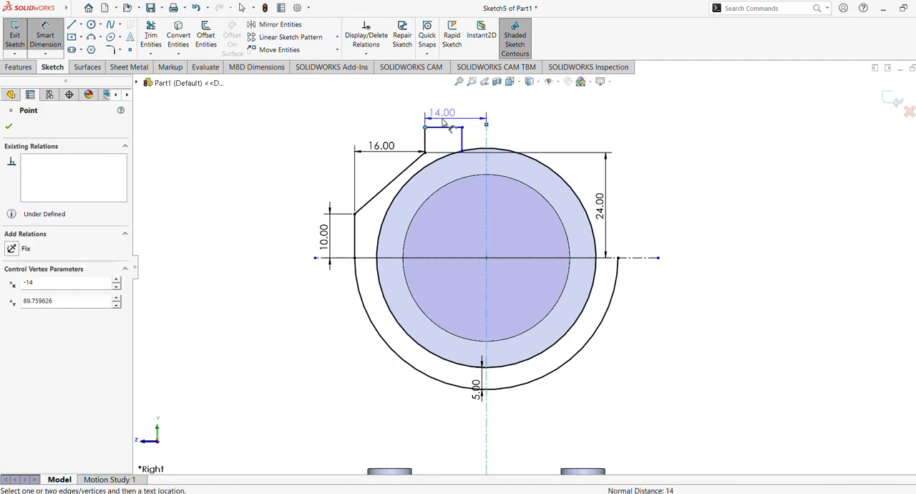
pyautogui.click(442, 112)
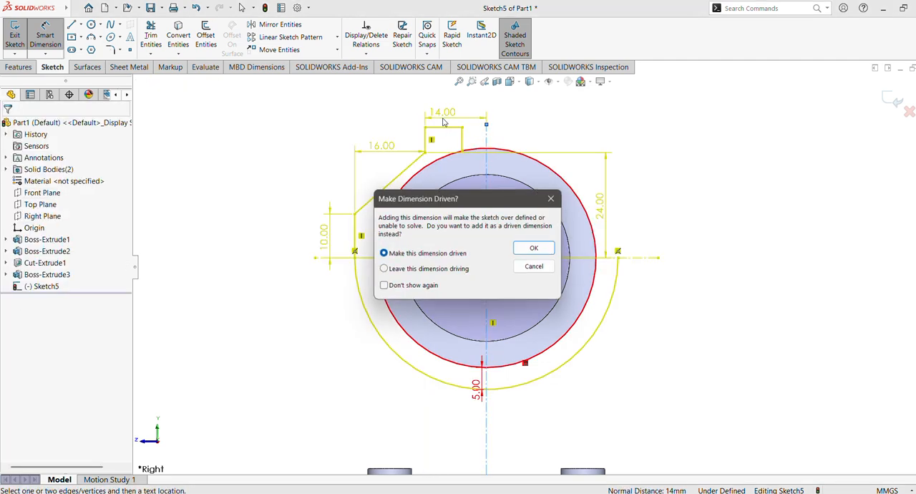
pyautogui.click(531, 249)
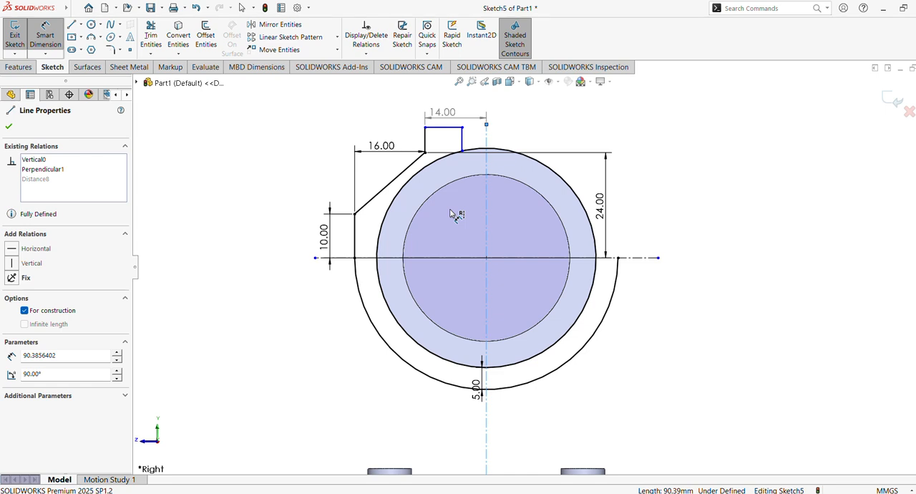
# Step: Dimension the distance between the tab's inner vertical line and the vertical centerline to 3 mm
pyautogui.click(463, 143)
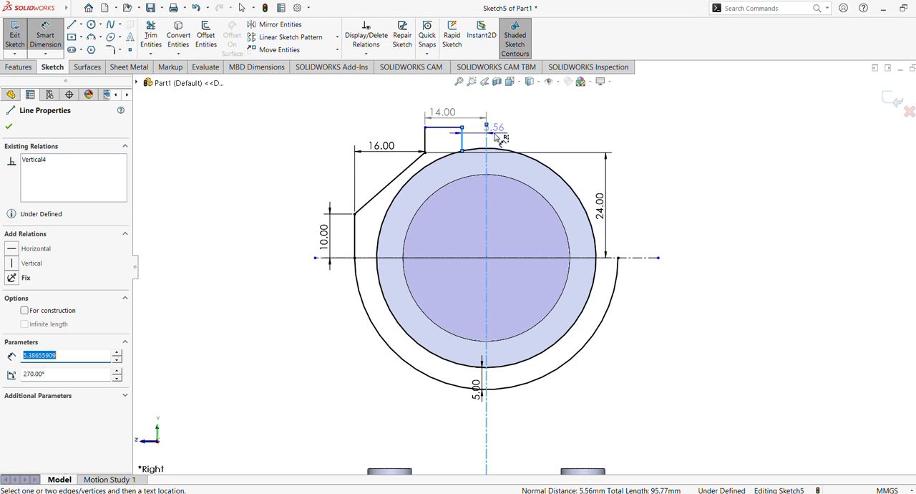
pyautogui.click(505, 136)
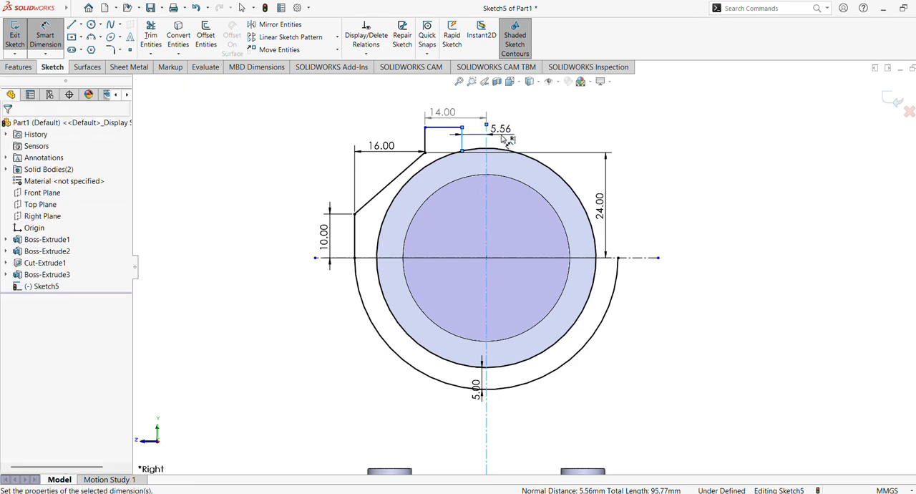
pyautogui.write('3')
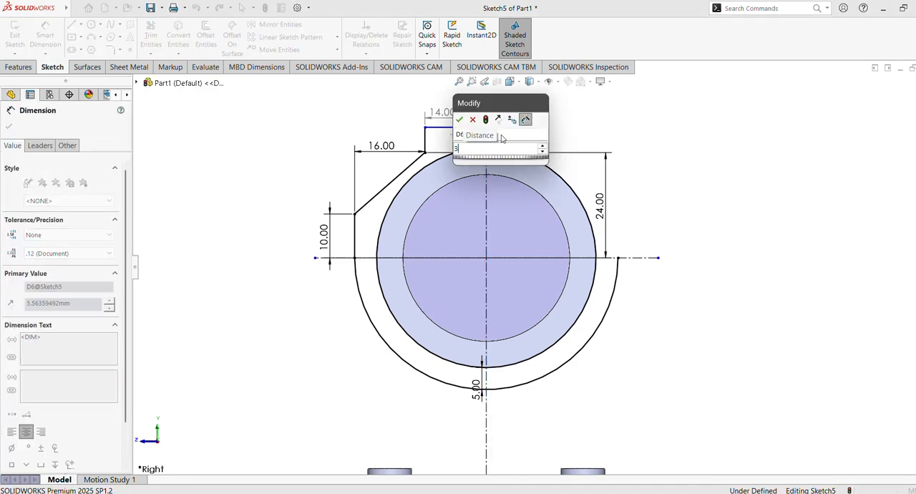
pyautogui.press('Return')
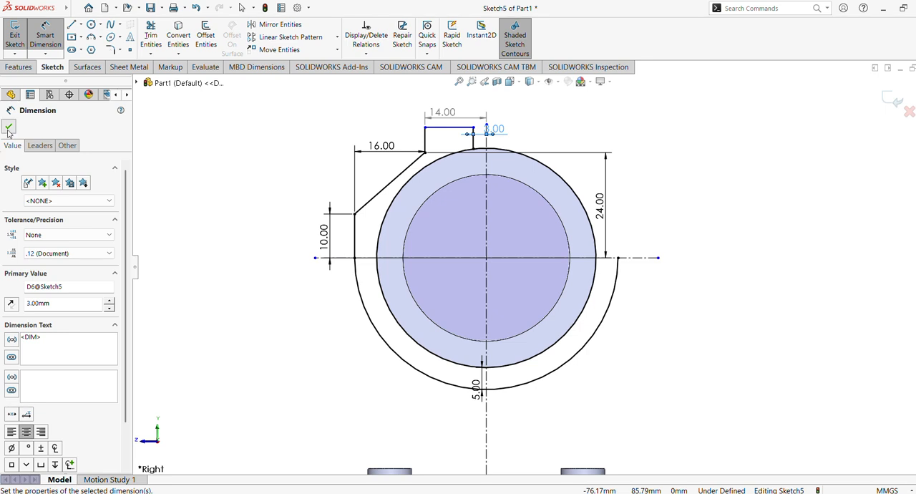
pyautogui.click(8, 128)
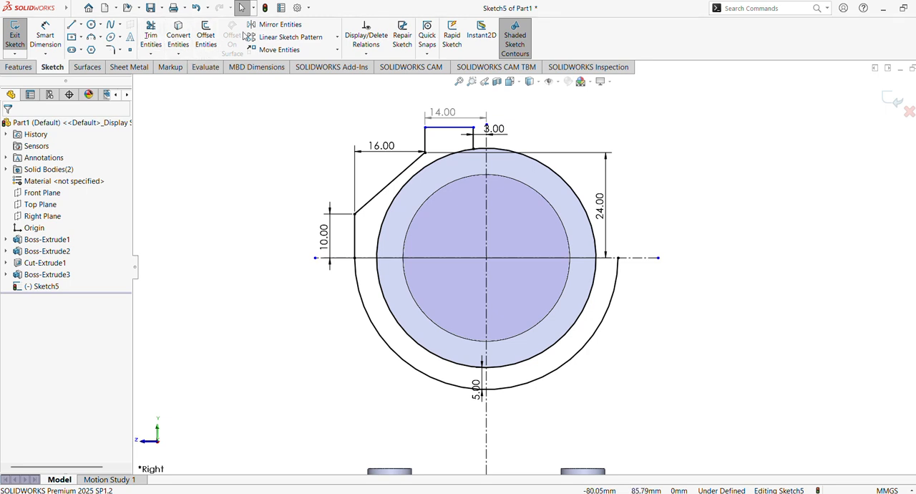
# Step: Dimension the height of the tab's top line above the horizontal centerline to 40 mm
pyautogui.click(271, 24)
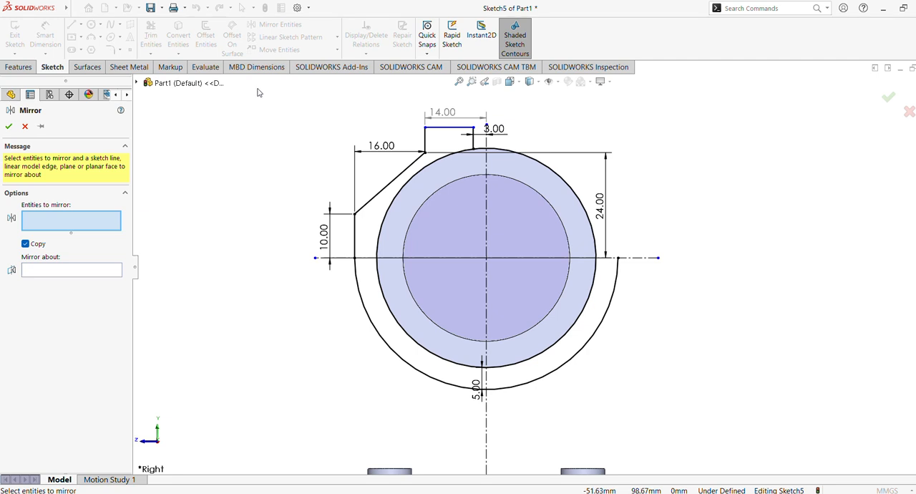
pyautogui.press('Escape')
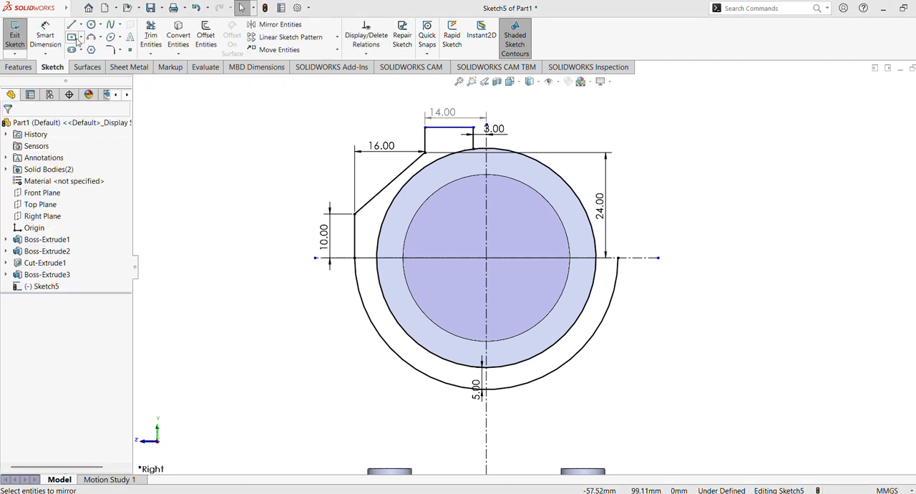
pyautogui.click(45, 38)
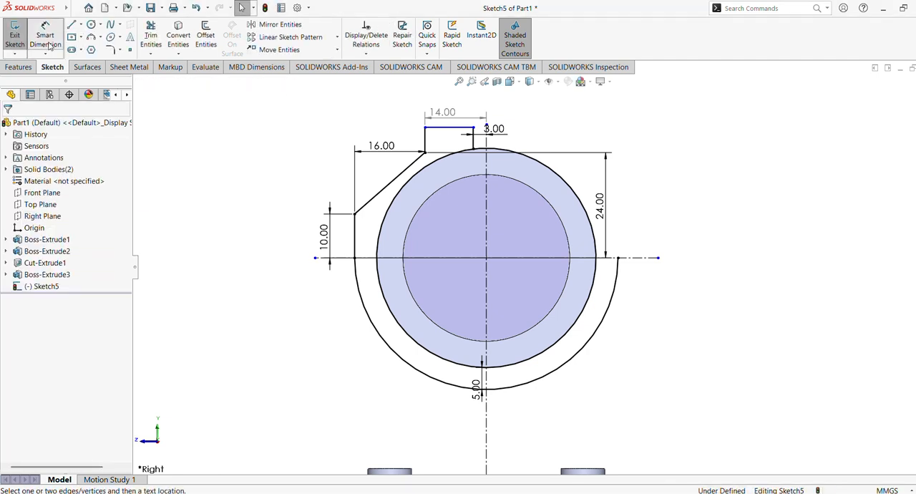
pyautogui.click(449, 131)
pyautogui.click(441, 258)
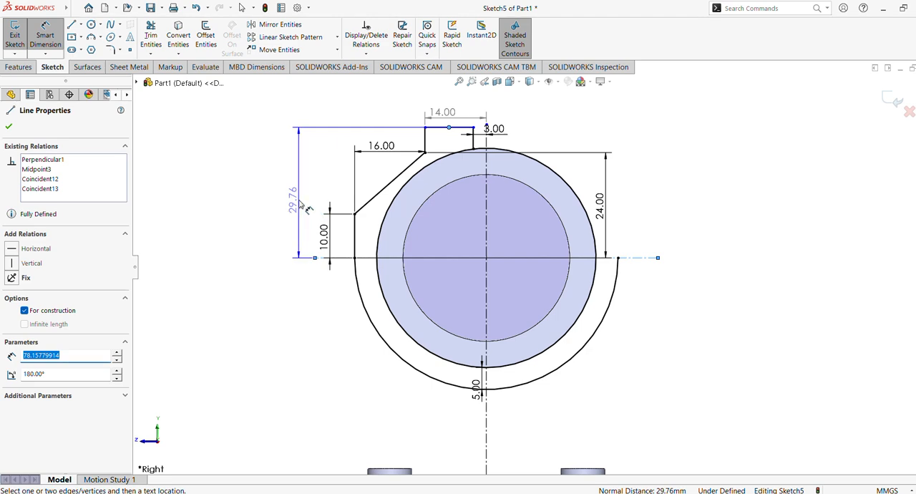
pyautogui.click(306, 208)
pyautogui.write('40')
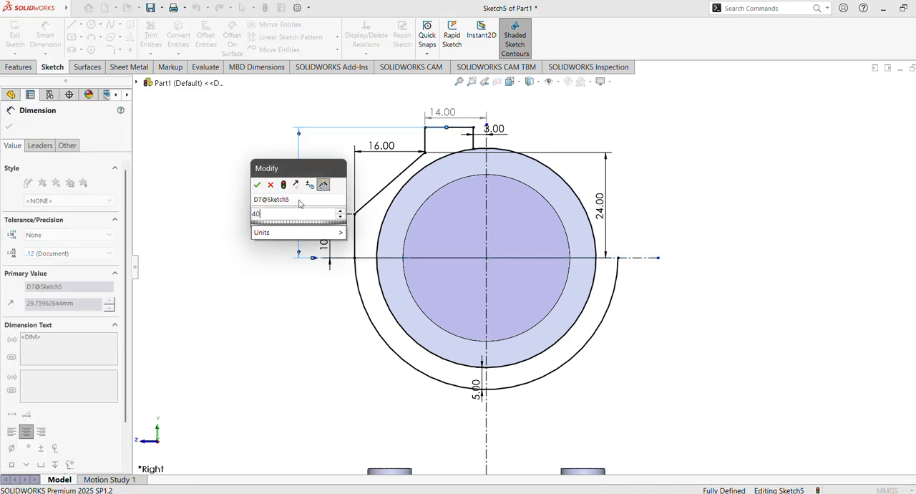
pyautogui.press('Return')
pyautogui.scroll(2, 502, 236)
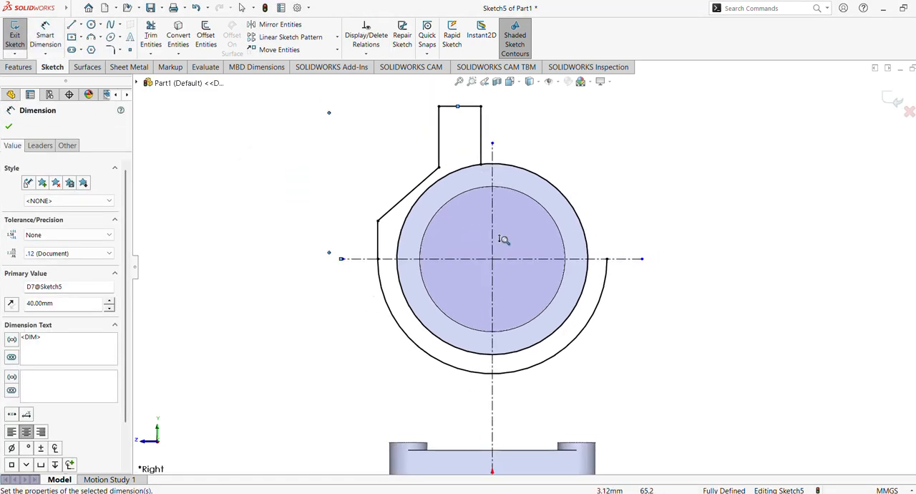
pyautogui.keyDown('ctrl'); pyautogui.moveTo(502, 241); pyautogui.dragTo(488, 272, button='middle'); pyautogui.keyUp('ctrl')
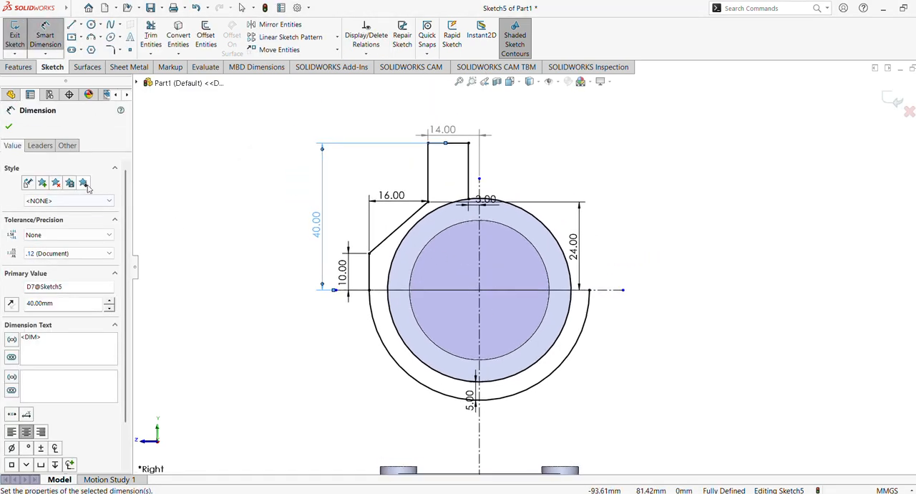
pyautogui.click(9, 127)
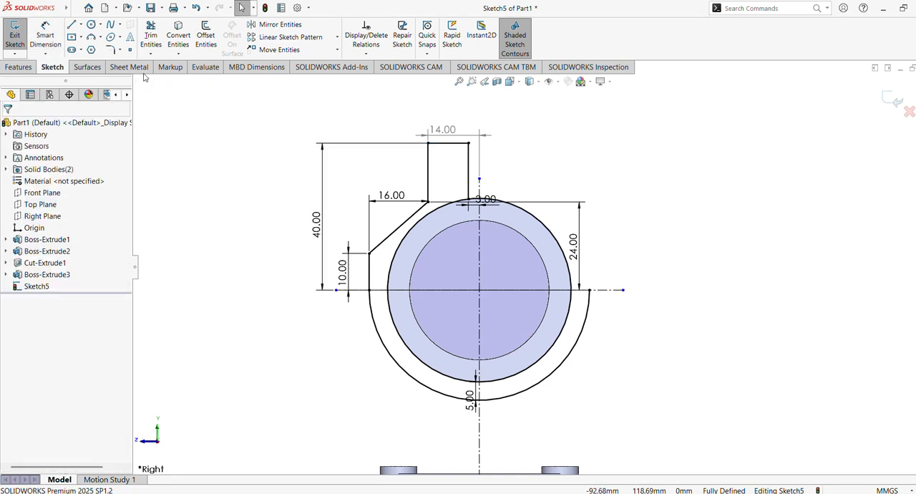
# Step: Mirror the five connected profile lines about the vertical centerline, keeping the originals
pyautogui.click(291, 26)
pyautogui.click(370, 275)
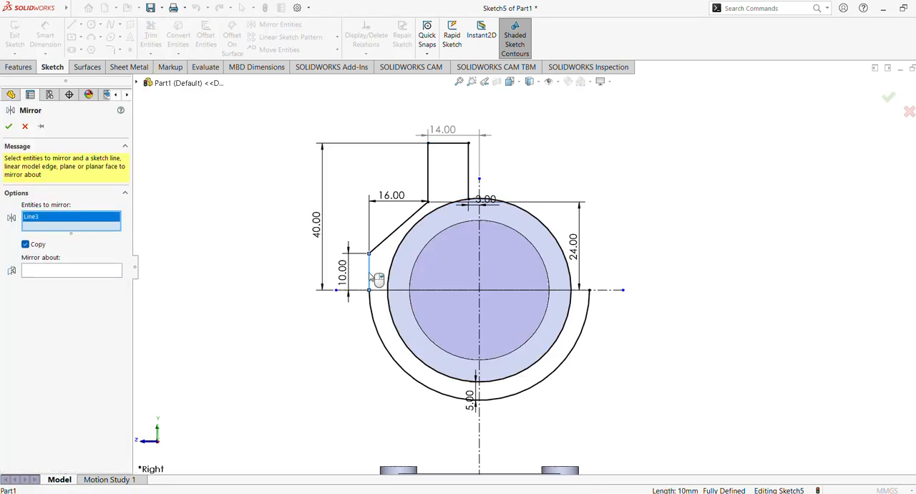
pyautogui.click(401, 231)
pyautogui.click(429, 177)
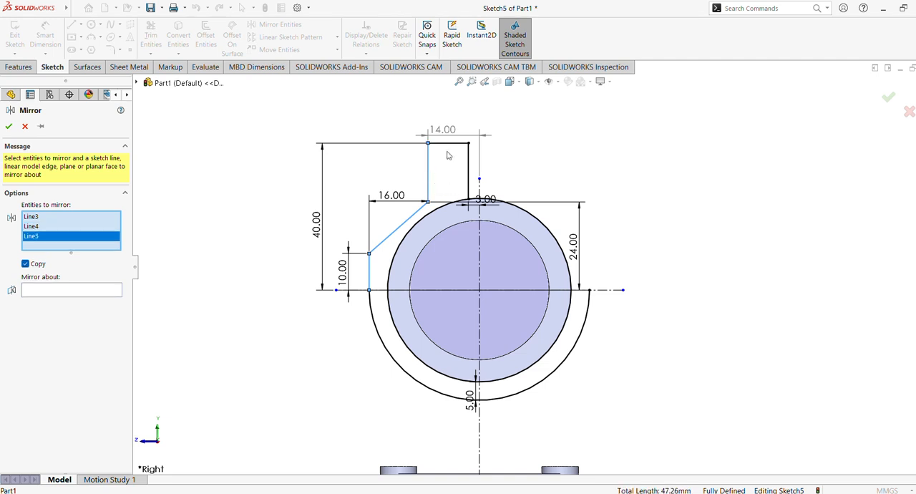
pyautogui.click(449, 144)
pyautogui.click(469, 167)
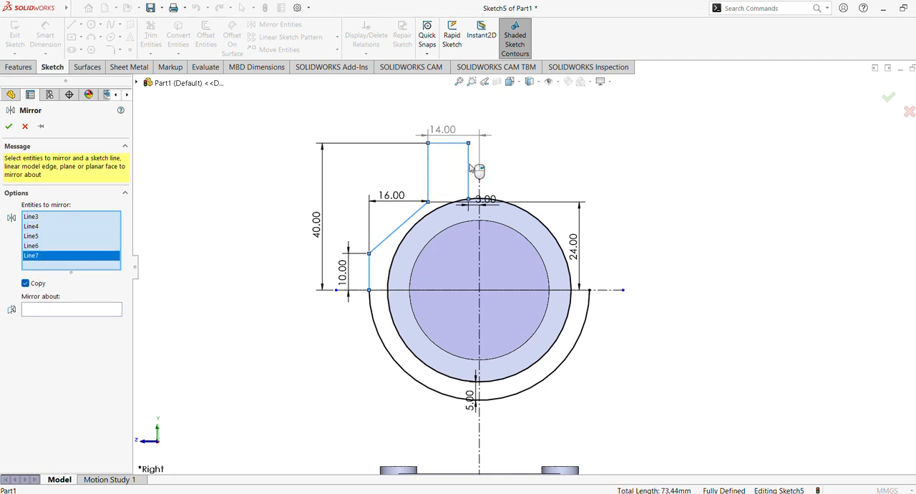
pyautogui.click(52, 307)
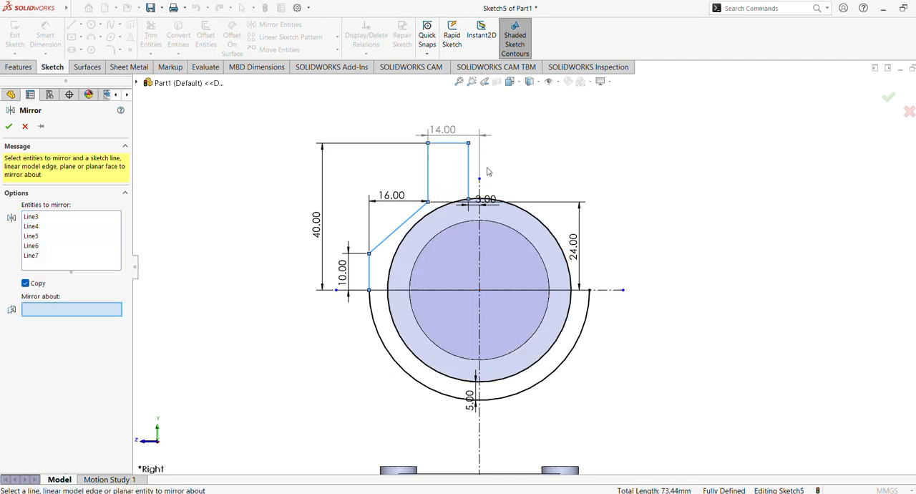
pyautogui.click(484, 290)
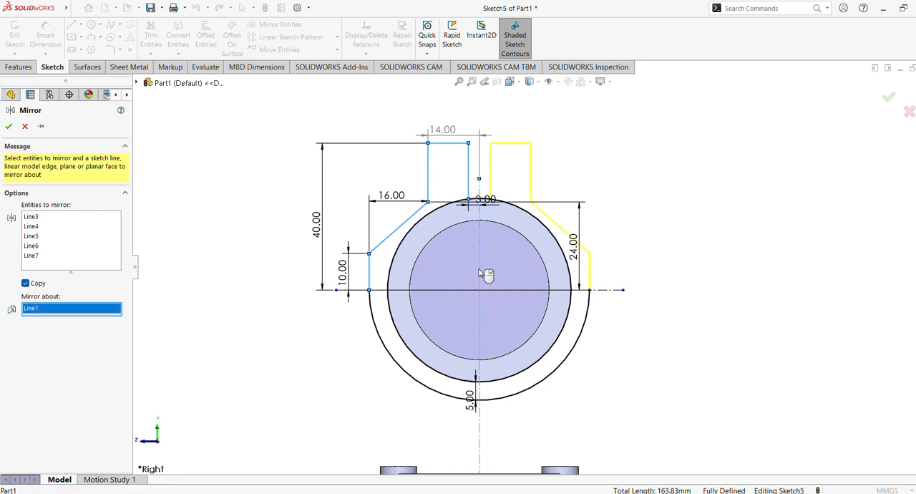
pyautogui.click(10, 127)
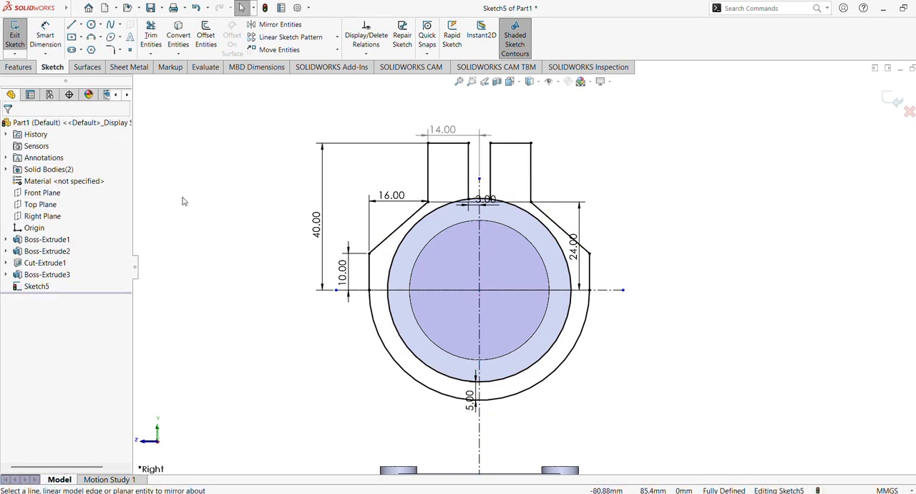
# Step: Extrude the clamp profile region around the ring 24 mm with the Mid Plane end condition, merging the result
pyautogui.click(28, 71)
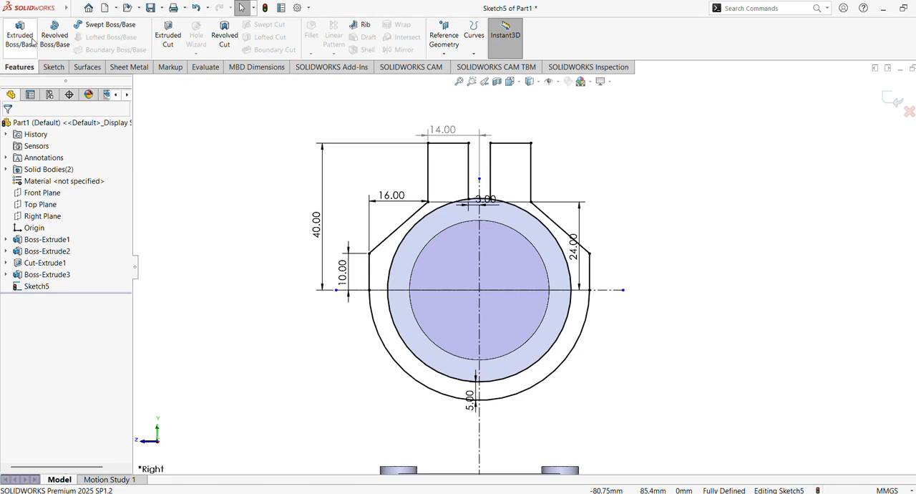
pyautogui.click(32, 42)
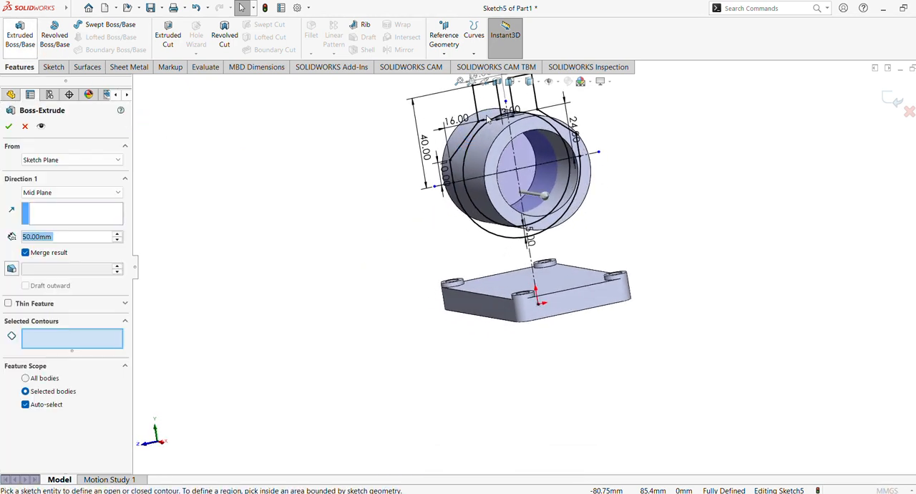
pyautogui.click(492, 106)
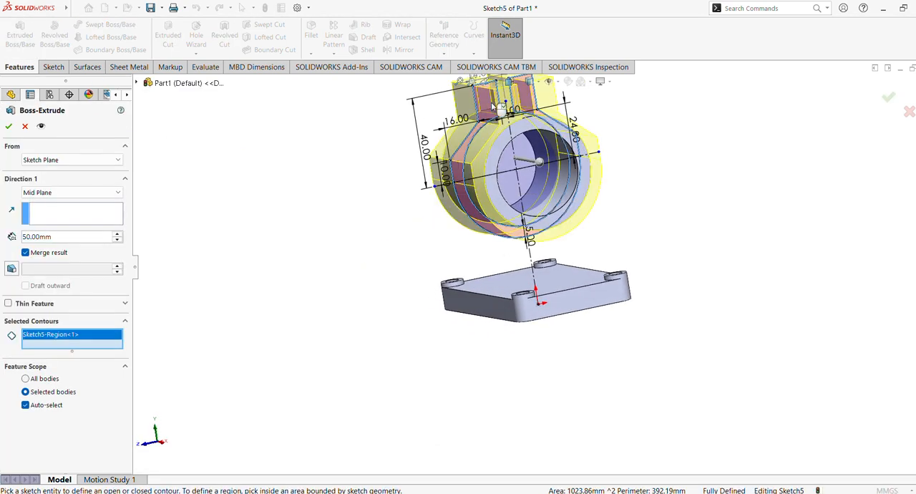
pyautogui.click(55, 235)
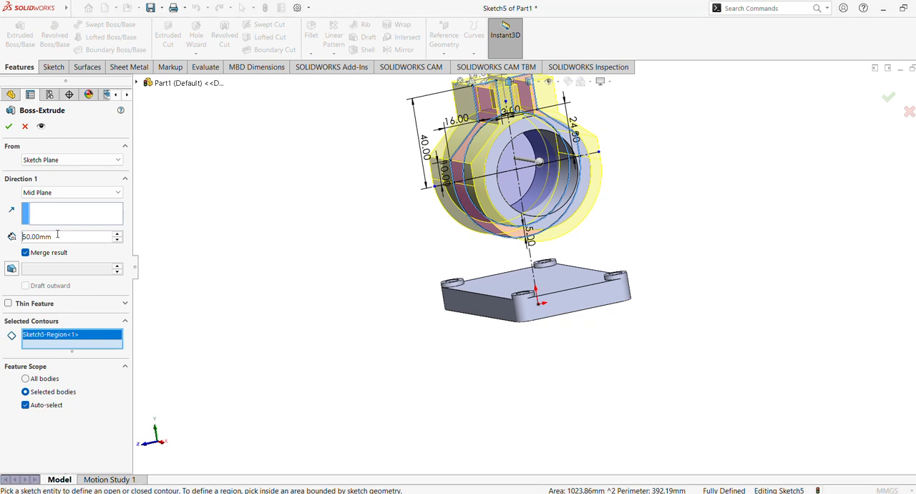
pyautogui.write('24')
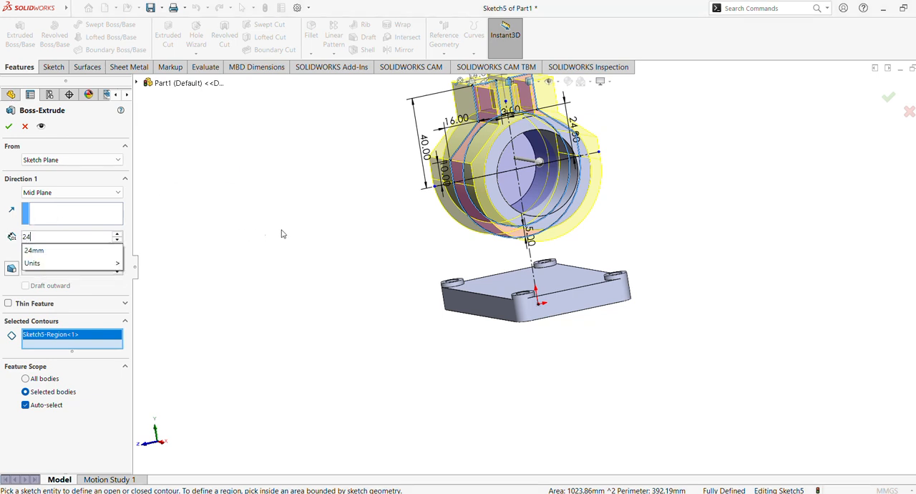
pyautogui.press('Return')
pyautogui.click(8, 127)
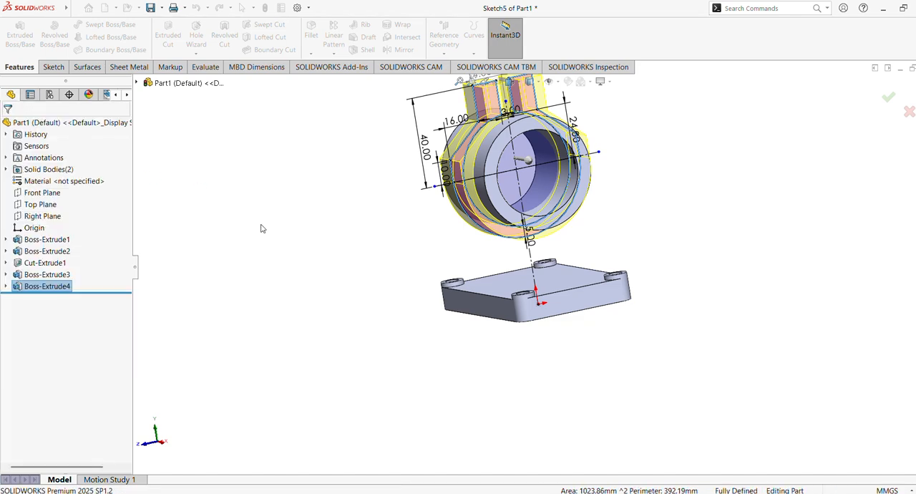
pyautogui.click(284, 258)
pyautogui.moveTo(341, 298)
pyautogui.mouseDown(button='middle')
pyautogui.moveTo(292, 294)
pyautogui.moveTo(335, 337)
pyautogui.moveTo(313, 284)
pyautogui.moveTo(334, 304)
pyautogui.mouseUp(button='middle')
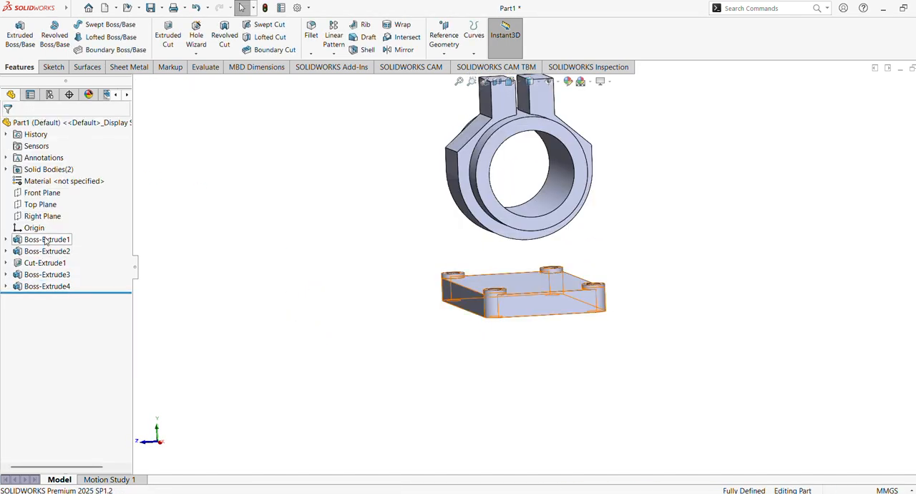
pyautogui.click(63, 214)
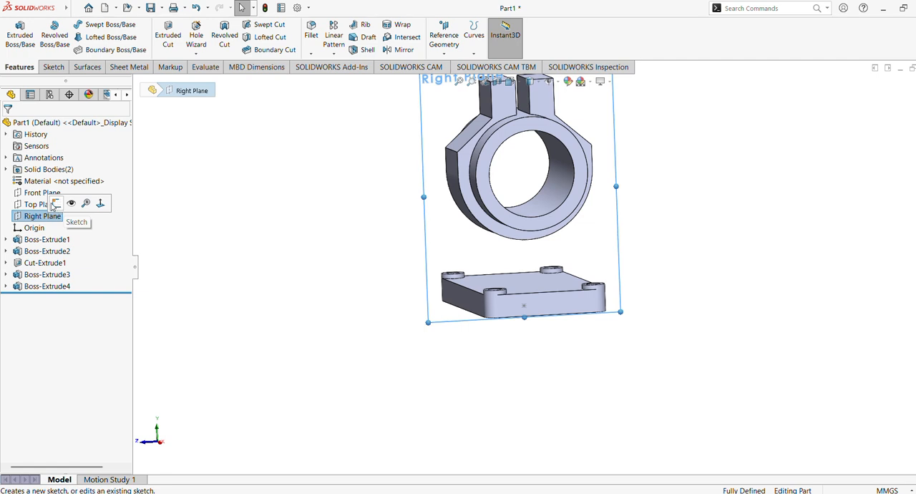
pyautogui.click(247, 225)
pyautogui.moveTo(247, 225); pyautogui.dragTo(295, 227, button='middle')
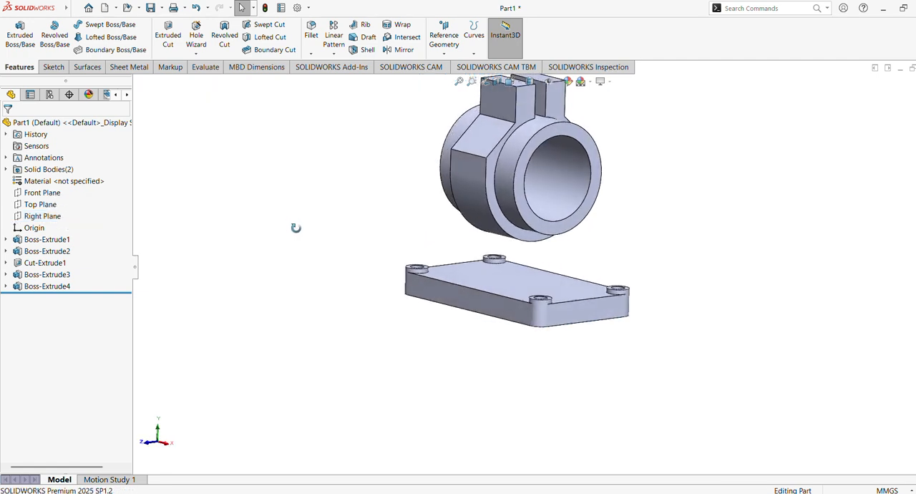
# Step: Sketch a circle on the raised tab's outer side face, centred on its top edge's midpoint and reaching the edge's end
pyautogui.click(504, 97)
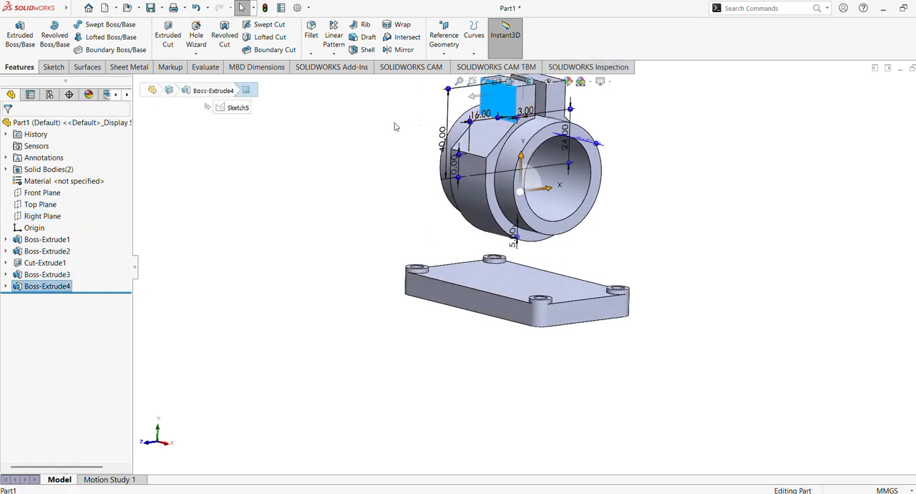
pyautogui.moveTo(387, 264); pyautogui.dragTo(407, 322, button='middle')
pyautogui.click(363, 283)
pyautogui.click(497, 190)
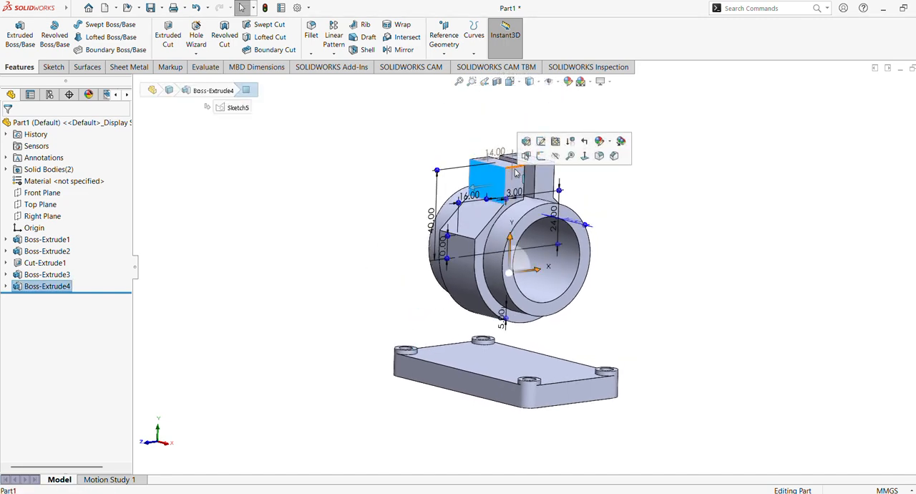
pyautogui.click(575, 154)
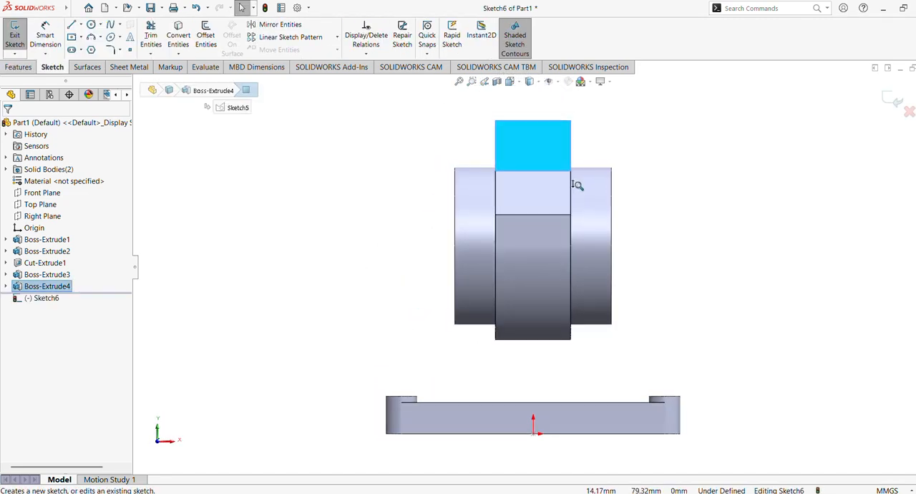
pyautogui.scroll(-2, 579, 184)
pyautogui.keyDown('ctrl'); pyautogui.moveTo(582, 171); pyautogui.dragTo(551, 281, button='middle'); pyautogui.keyUp('ctrl')
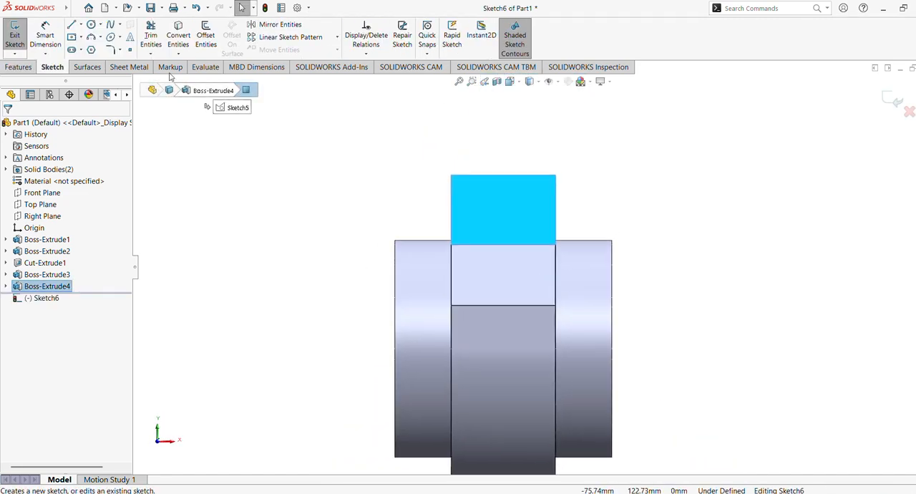
pyautogui.click(93, 25)
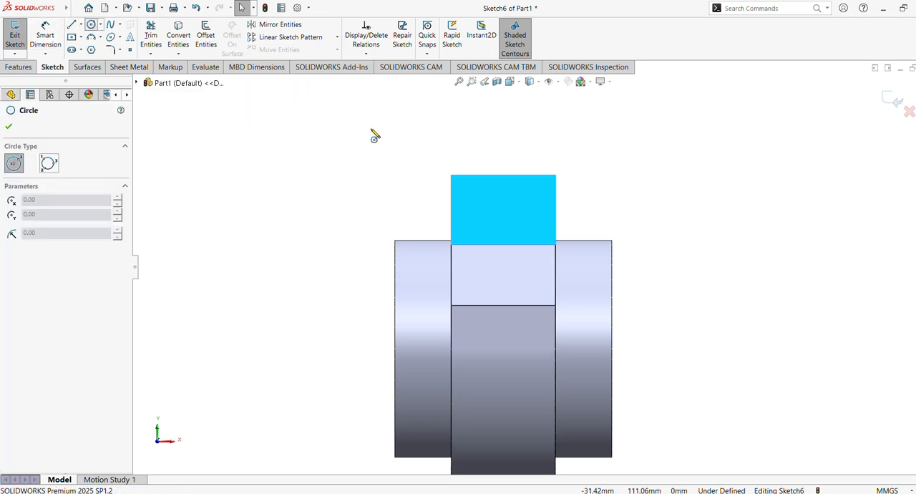
pyautogui.click(504, 174)
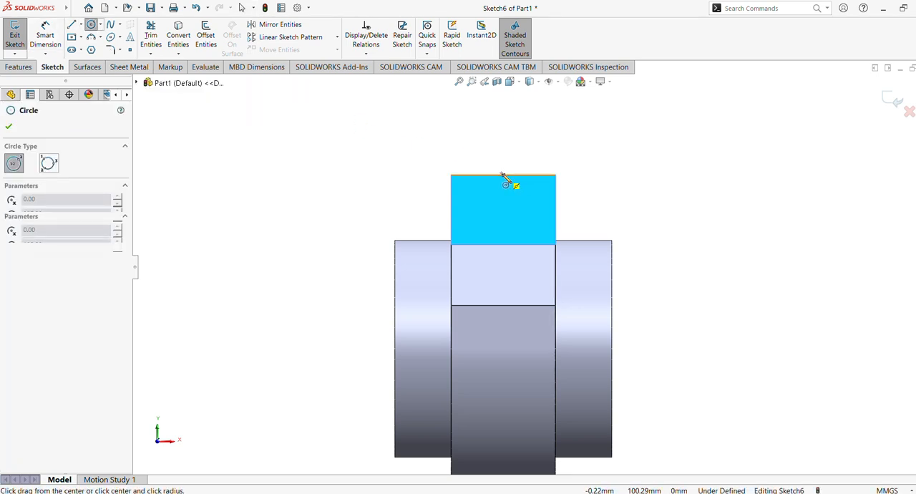
pyautogui.click(555, 182)
pyautogui.press('Escape')
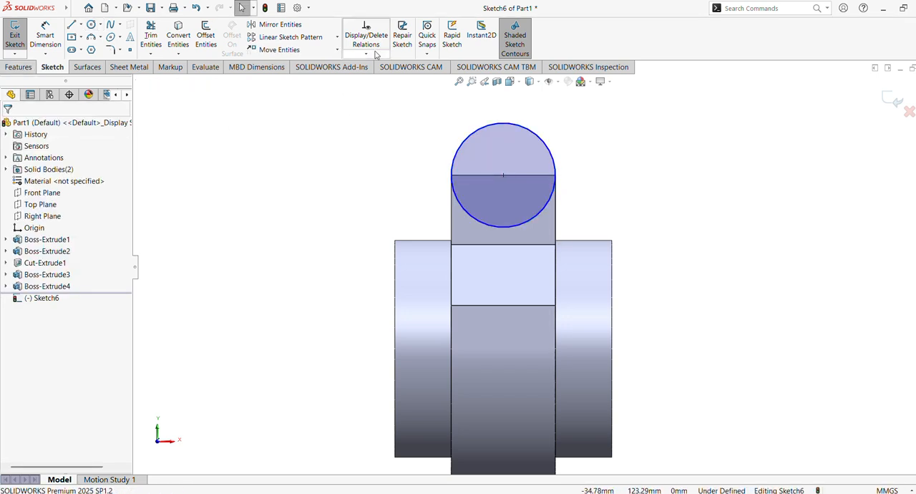
# Step: Extrude the circle in the reversed direction with Up To Surface, ending at the opposite tab's outer face
pyautogui.moveTo(403, 83); pyautogui.dragTo(342, 81, button='middle')
pyautogui.click(19, 67)
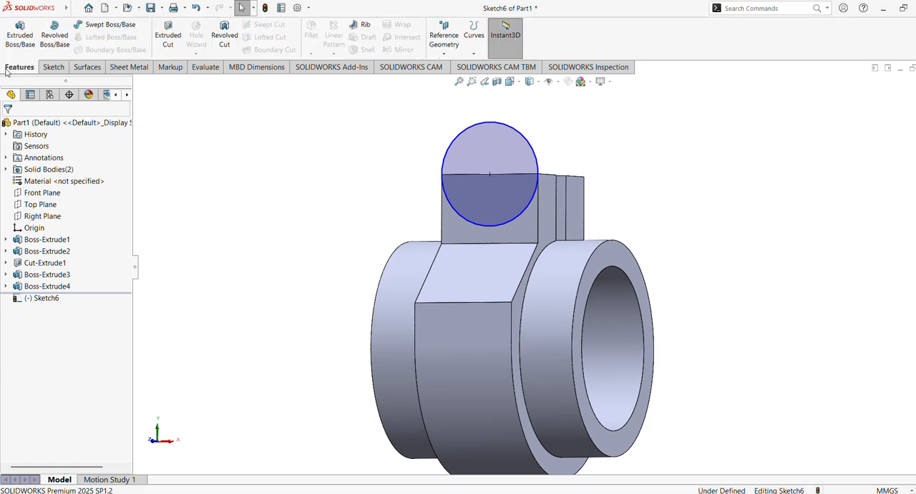
pyautogui.click(20, 37)
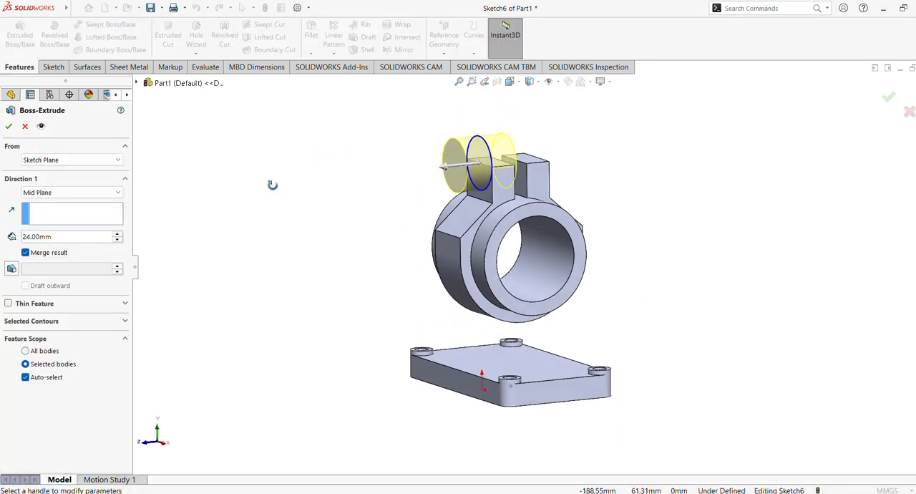
pyautogui.click(64, 196)
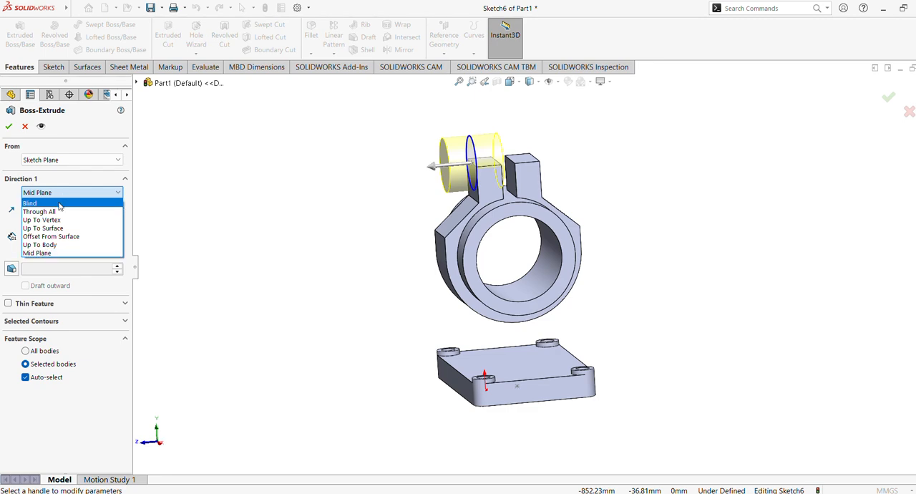
pyautogui.click(65, 228)
pyautogui.moveTo(319, 210); pyautogui.dragTo(265, 209, button='middle')
pyautogui.click(13, 195)
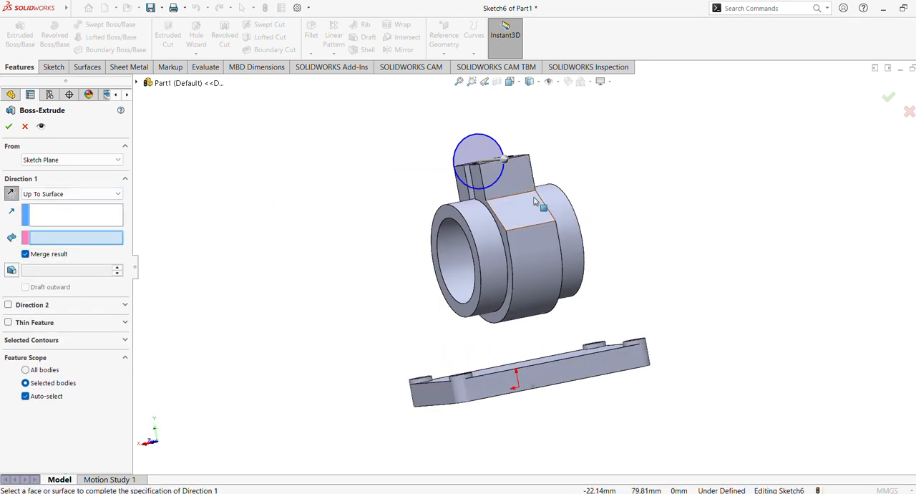
pyautogui.click(522, 180)
pyautogui.moveTo(348, 208); pyautogui.dragTo(422, 212, button='middle')
pyautogui.moveTo(544, 207); pyautogui.dragTo(545, 174, button='middle')
pyautogui.click(9, 127)
# Step: Sketch a circle about 10.8 mm in diameter on the tab's outer face, concentric with its rounded top
pyautogui.moveTo(341, 242); pyautogui.dragTo(404, 233, button='middle')
pyautogui.click(503, 156)
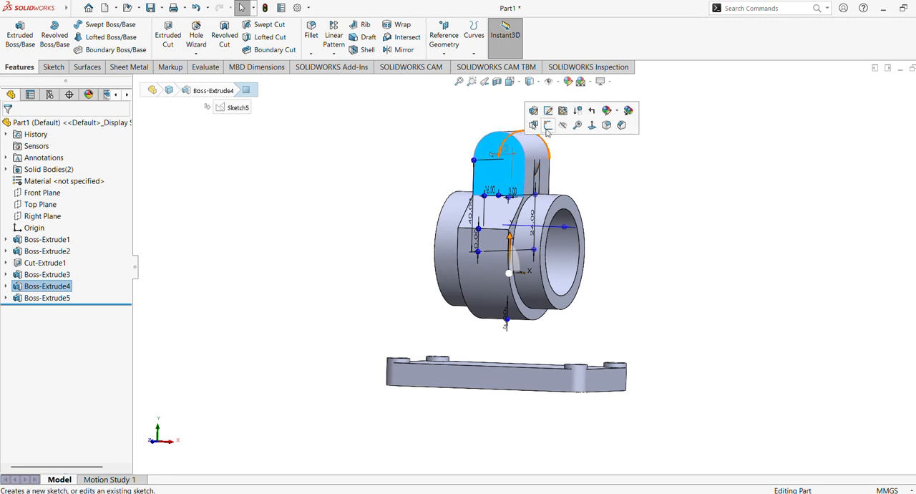
pyautogui.click(548, 126)
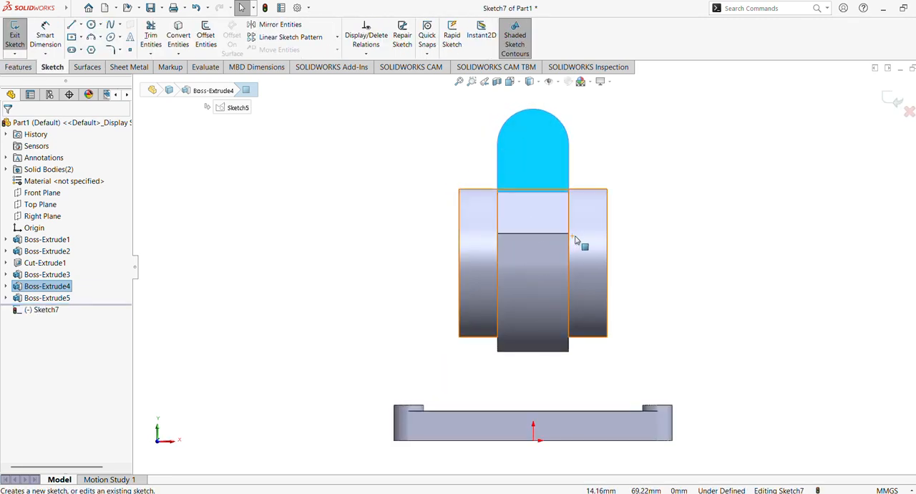
pyautogui.keyDown('shift'); pyautogui.moveTo(595, 239); pyautogui.dragTo(581, 286, button='middle'); pyautogui.keyUp('shift')
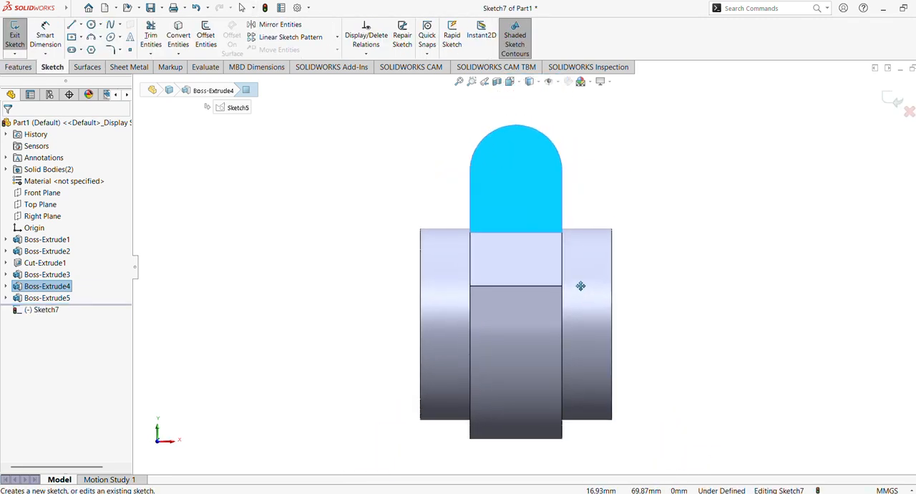
pyautogui.click(91, 25)
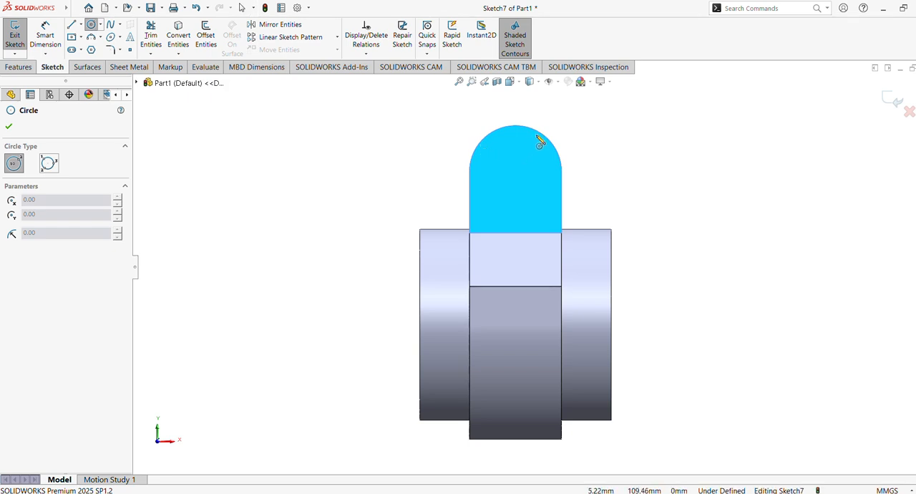
pyautogui.click(516, 172)
pyautogui.click(530, 186)
# Step: Dimension the circle's diameter on the rounded tab to 11 mm
pyautogui.click(36, 32)
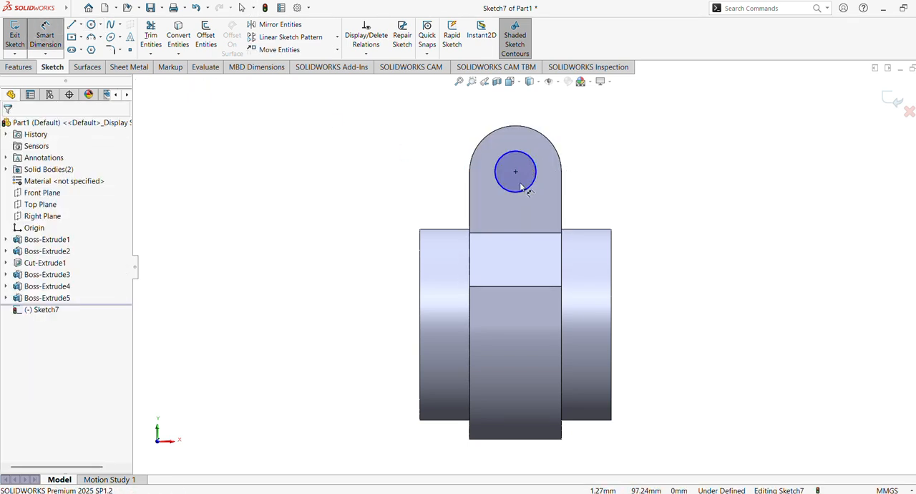
pyautogui.click(533, 192)
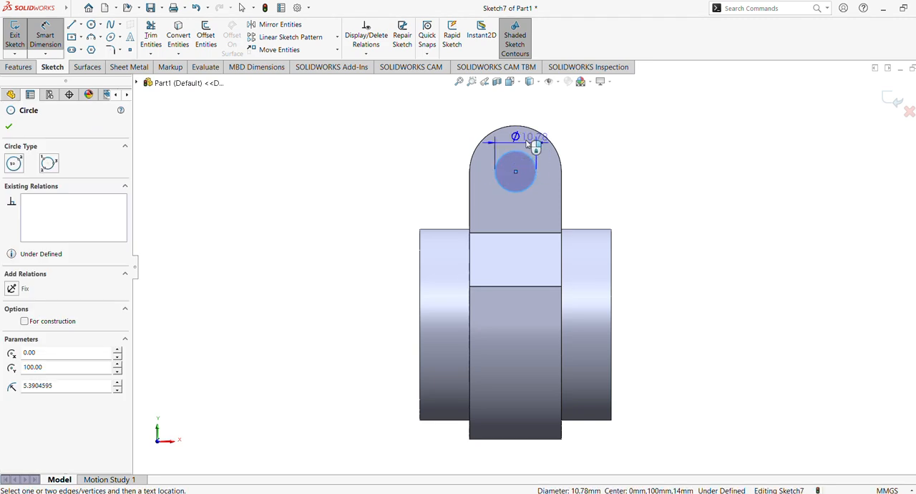
pyautogui.click(512, 119)
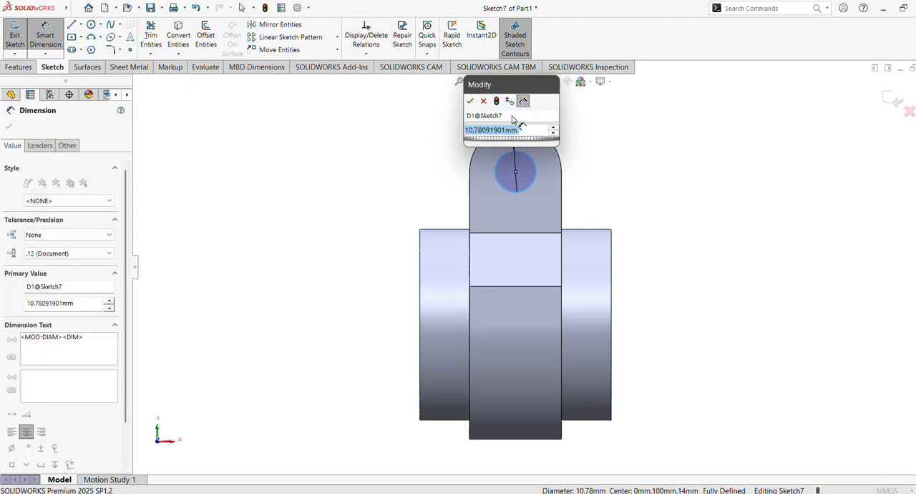
pyautogui.write('11')
pyautogui.press('Return')
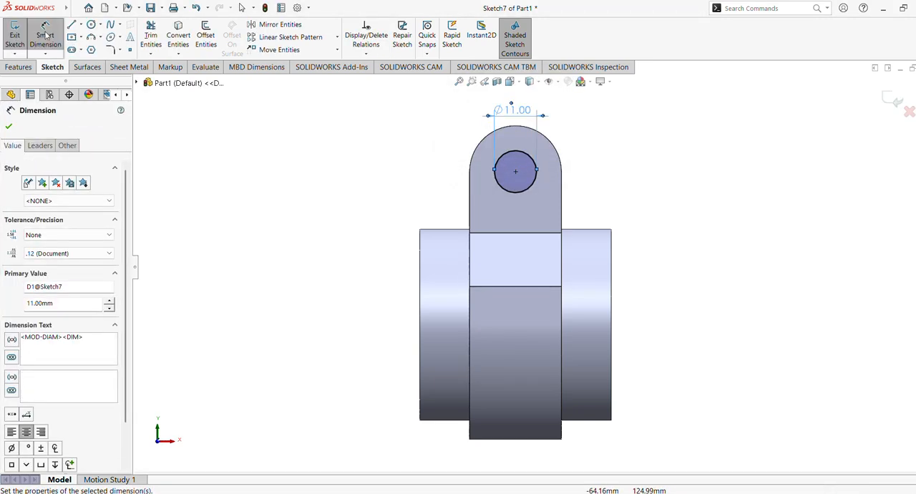
# Step: Cut the 11 mm circle into the rounded clamp tabs with an Extruded Cut
pyautogui.click(20, 66)
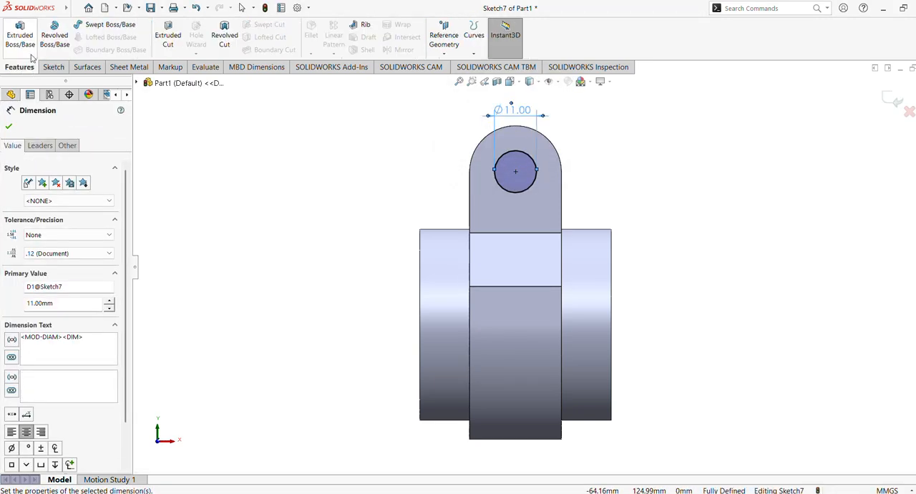
pyautogui.click(169, 36)
pyautogui.moveTo(366, 189); pyautogui.dragTo(310, 191, button='middle')
pyautogui.click(9, 127)
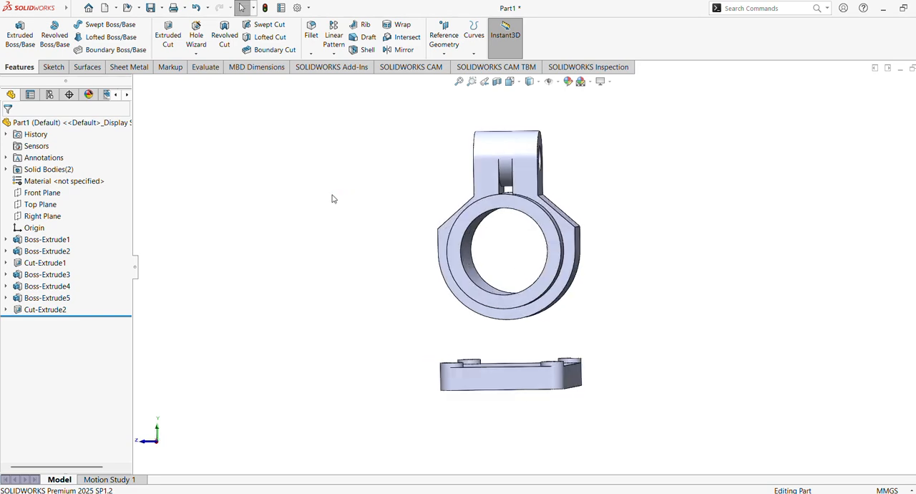
pyautogui.click(42, 216)
pyautogui.click(158, 217)
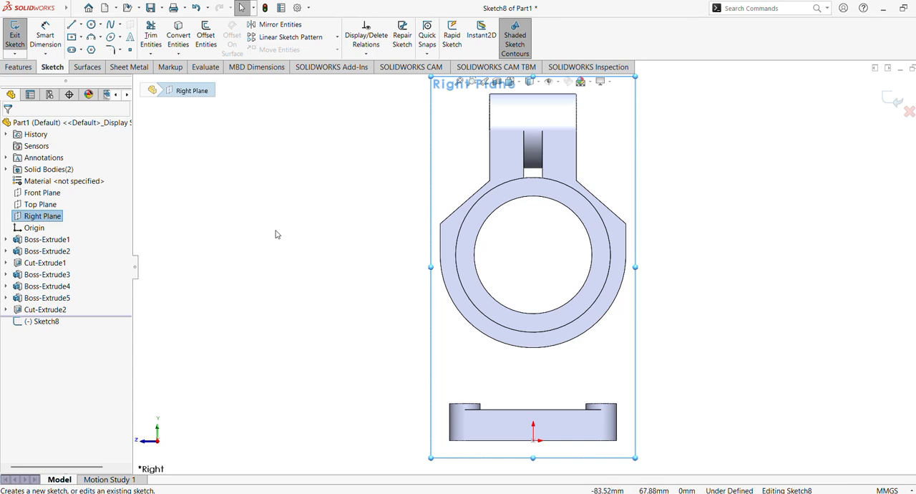
pyautogui.click(276, 234)
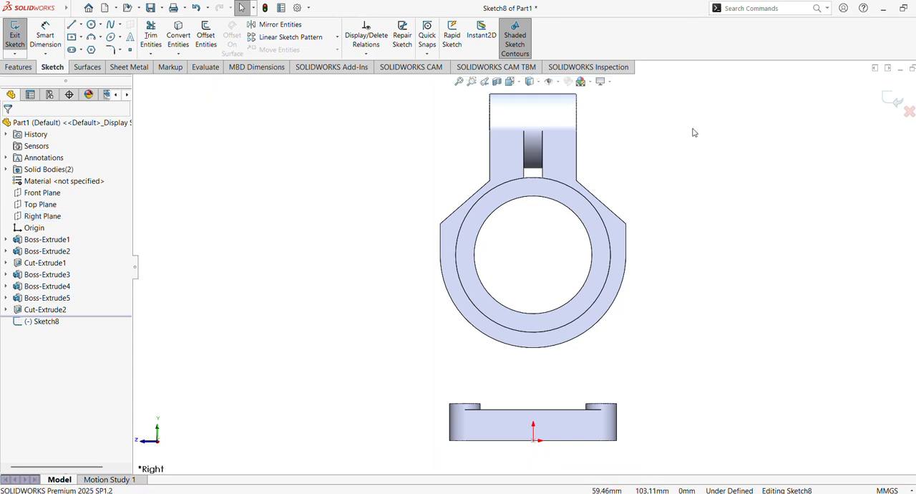
pyautogui.click(890, 101)
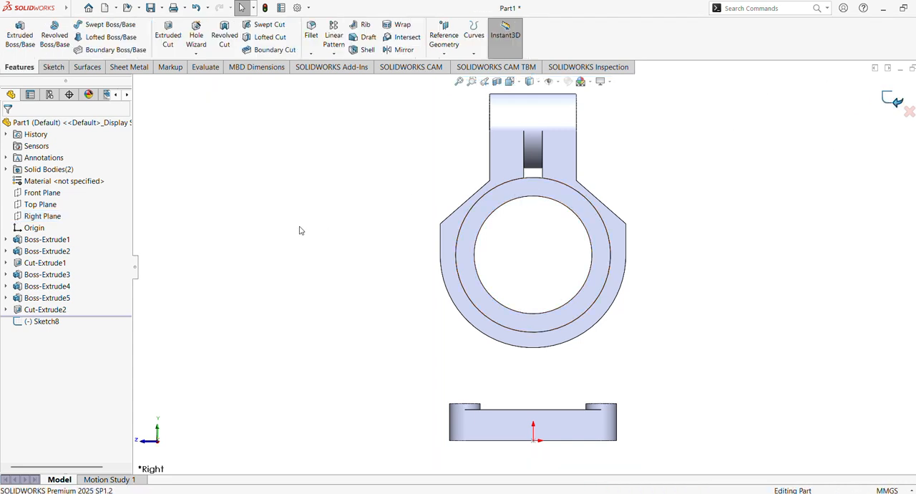
# Step: Sketch a corner rectangle about 7.7 by 22.6 mm on the ring's front face, overlapping the tab gap and the bore
pyautogui.click(561, 193)
pyautogui.click(603, 154)
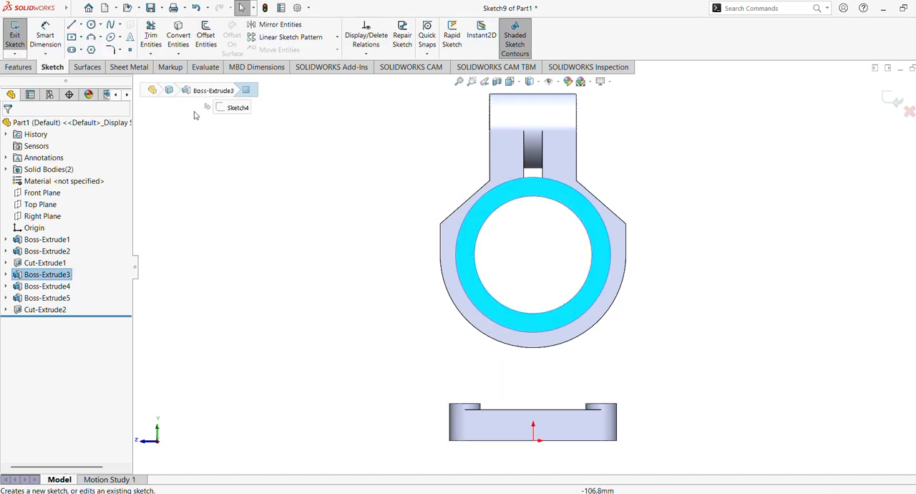
pyautogui.click(101, 37)
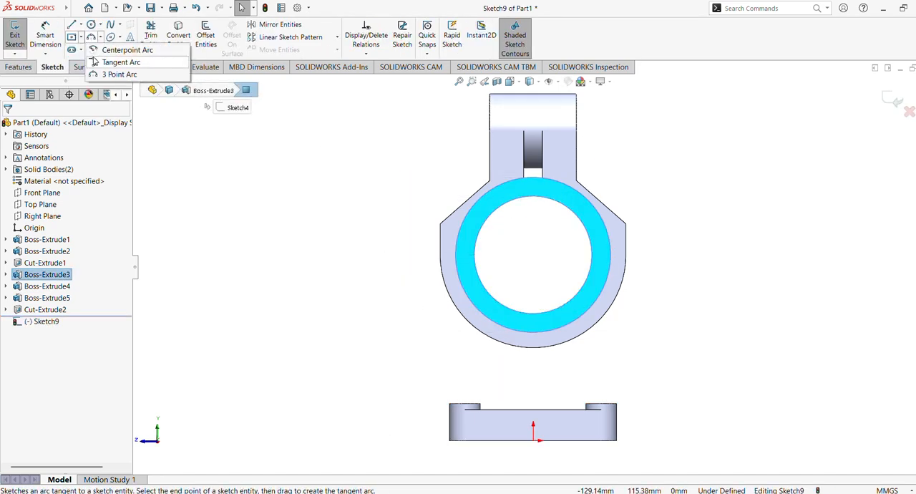
pyautogui.click(81, 37)
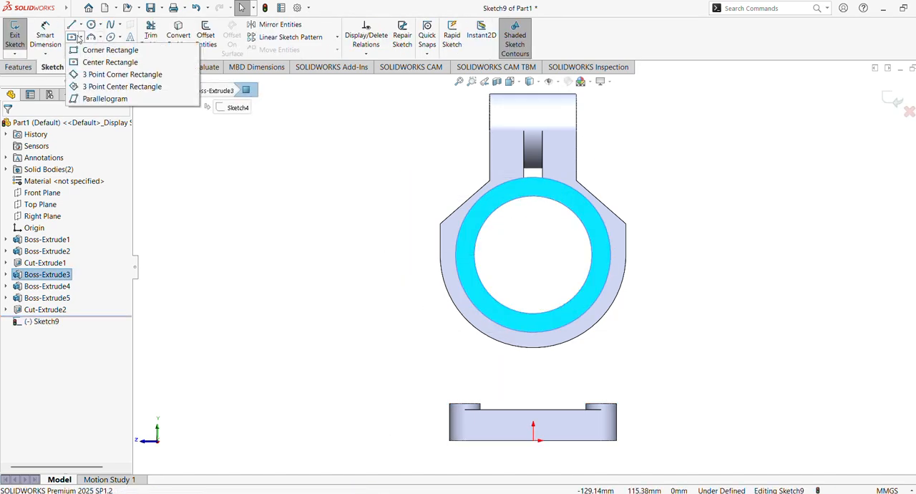
pyautogui.click(93, 50)
pyautogui.scroll(-5, 620, 230)
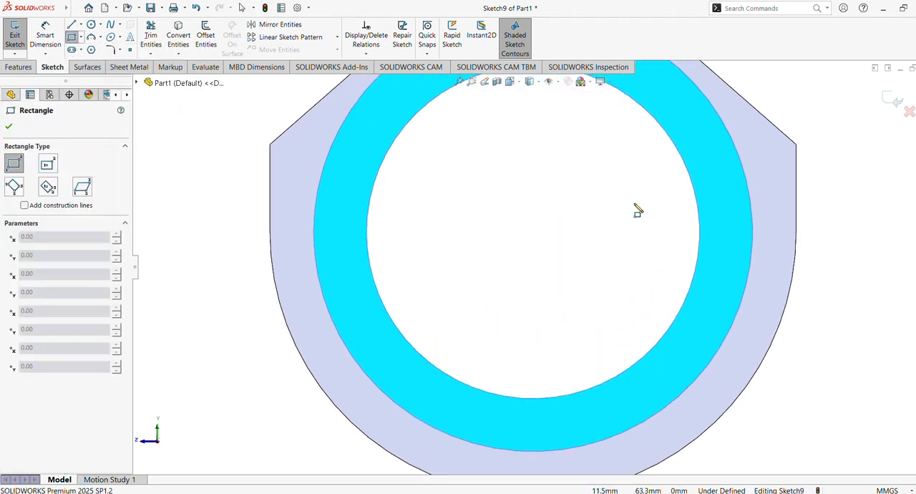
pyautogui.click(483, 276)
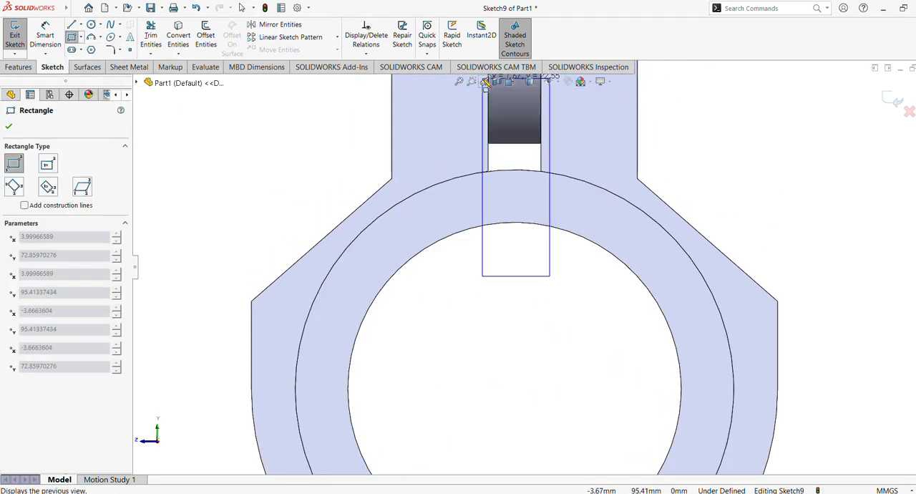
pyautogui.click(550, 77)
pyautogui.scroll(5, 592, 187)
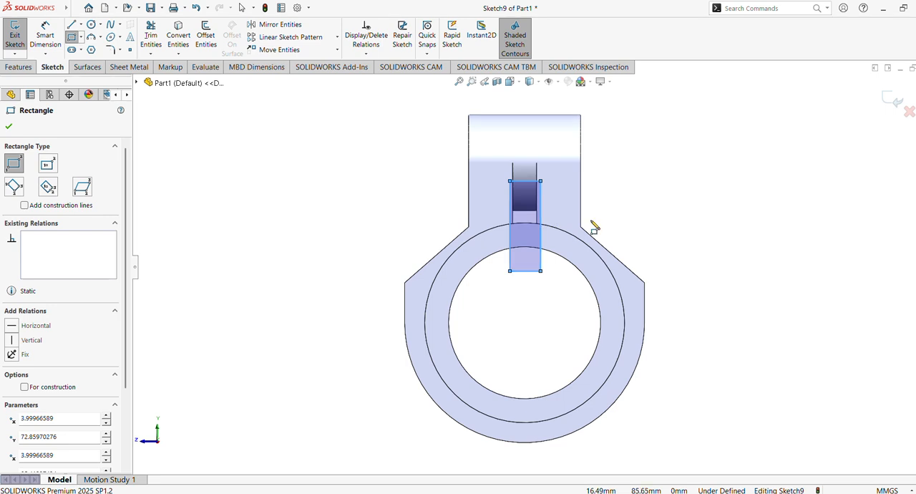
pyautogui.scroll(-2, 572, 254)
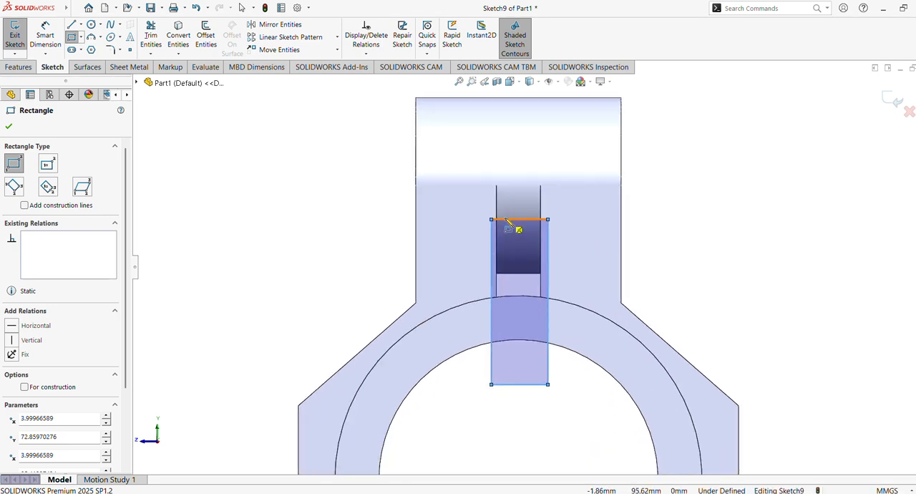
pyautogui.press('Escape')
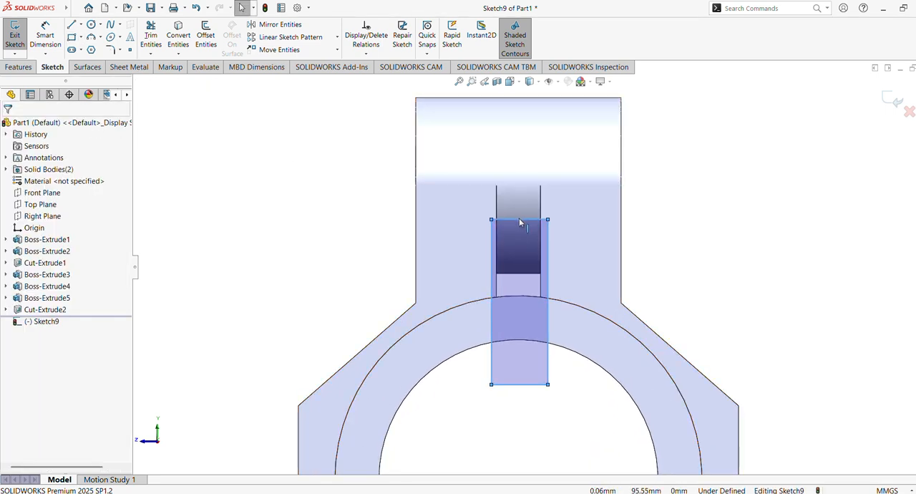
# Step: Stretch the rectangle to about 37.6 mm tall, running from above the tabs' rounded tops down into the ring's bore
pyautogui.moveTo(519, 220); pyautogui.dragTo(523, 163)
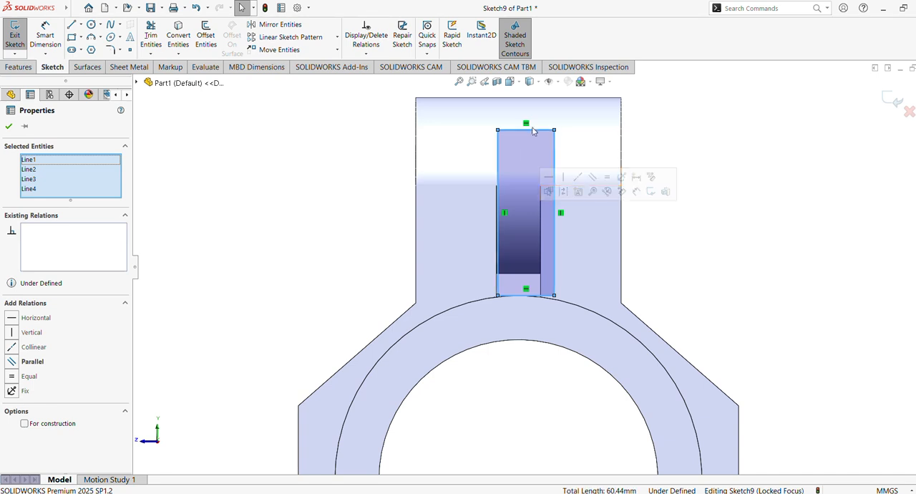
pyautogui.hotkey('ctrl', 'z')
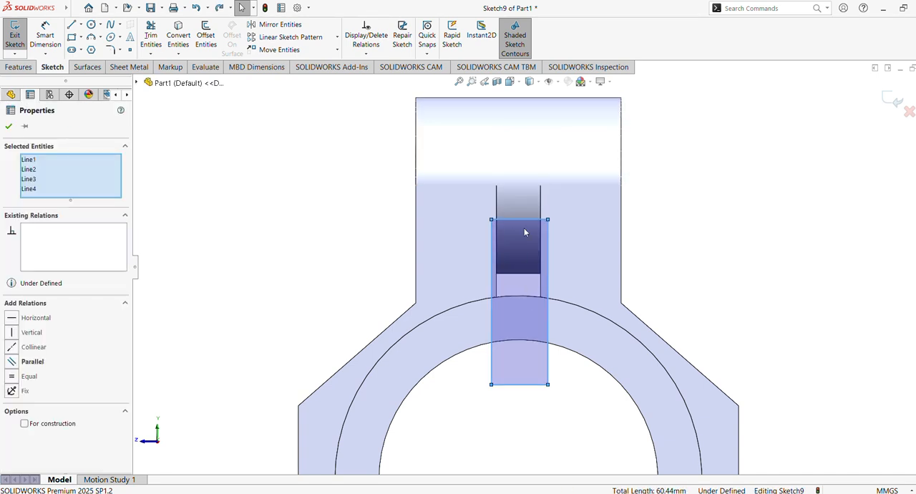
pyautogui.moveTo(520, 222); pyautogui.dragTo(515, 93)
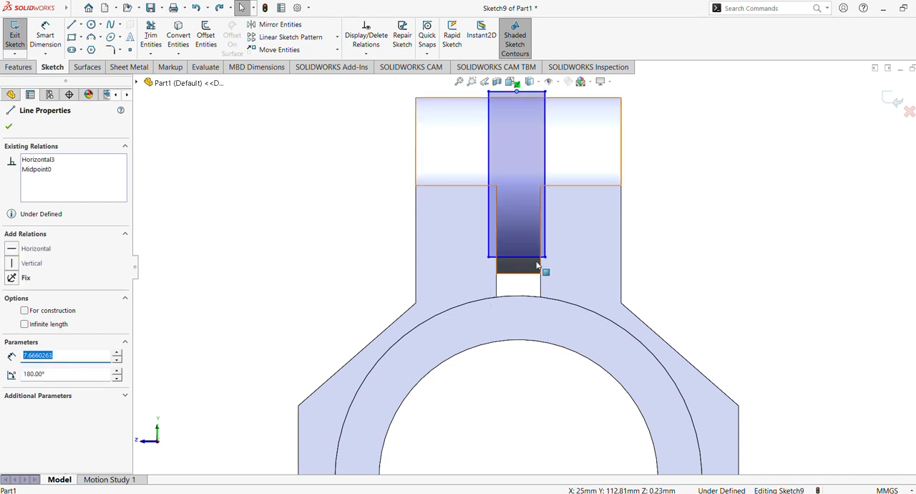
pyautogui.moveTo(546, 257); pyautogui.dragTo(550, 370)
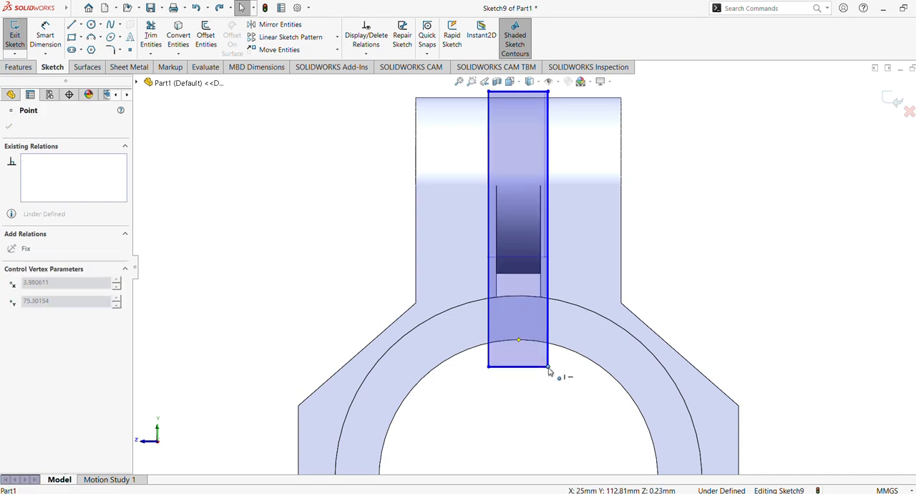
pyautogui.click(766, 223)
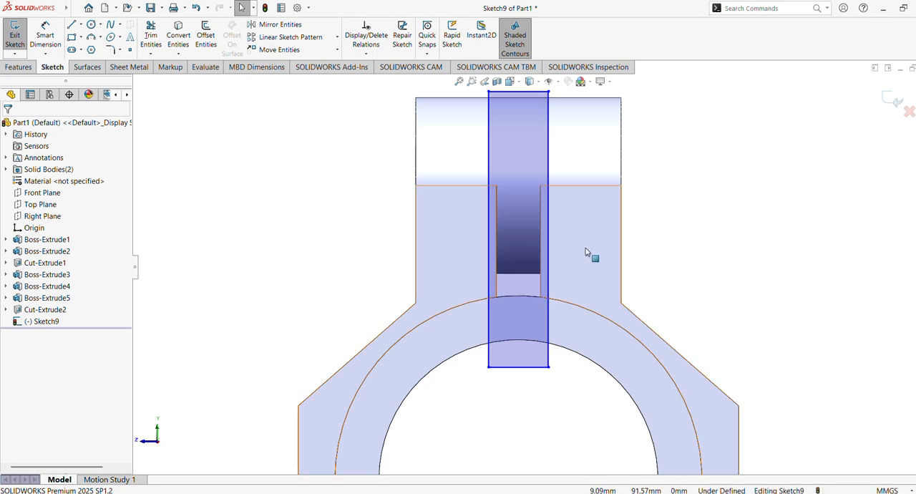
# Step: Make the rectangle's two vertical sides collinear with the inner edges of the gap between the tabs
pyautogui.click(549, 260)
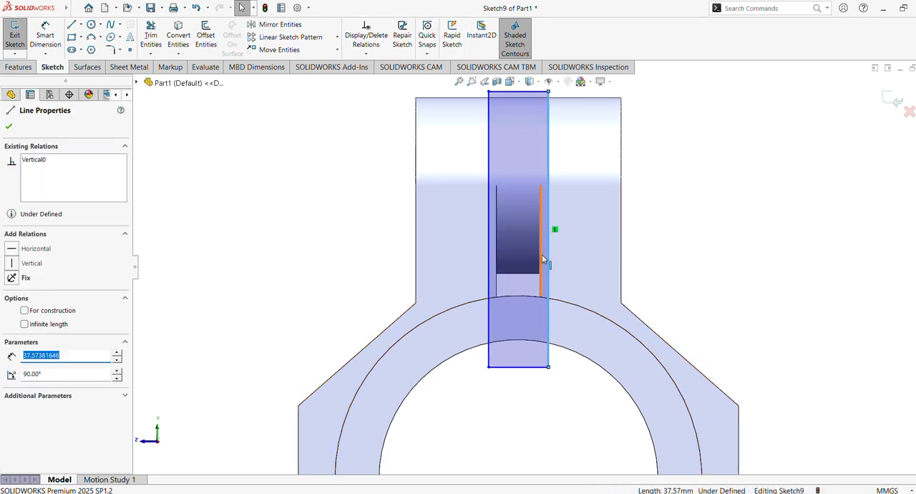
pyautogui.keyDown('ctrl'); pyautogui.click(545, 260); pyautogui.keyUp('ctrl')
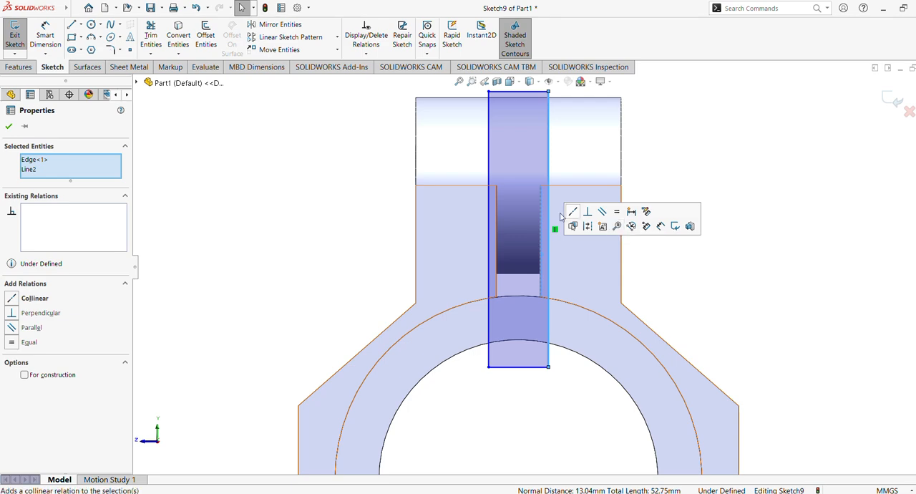
pyautogui.click(573, 212)
pyautogui.press('Escape')
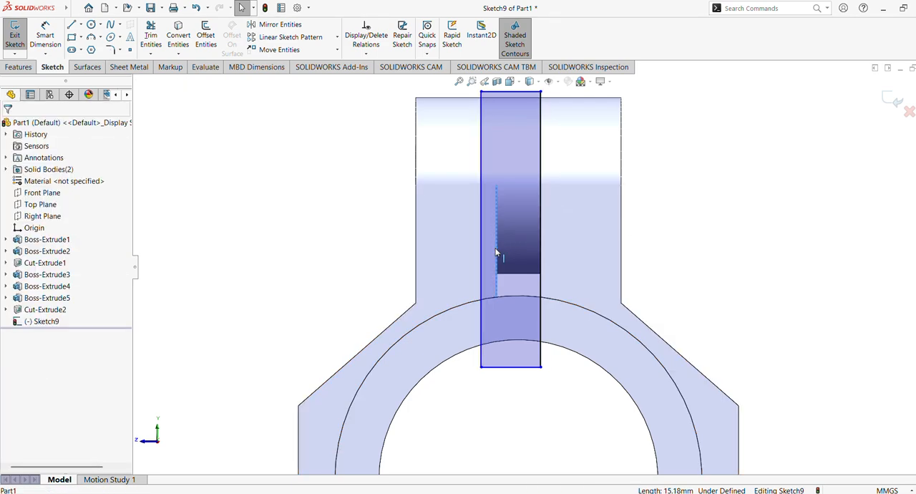
pyautogui.click(483, 254)
pyautogui.keyDown('ctrl'); pyautogui.click(487, 229); pyautogui.keyUp('ctrl')
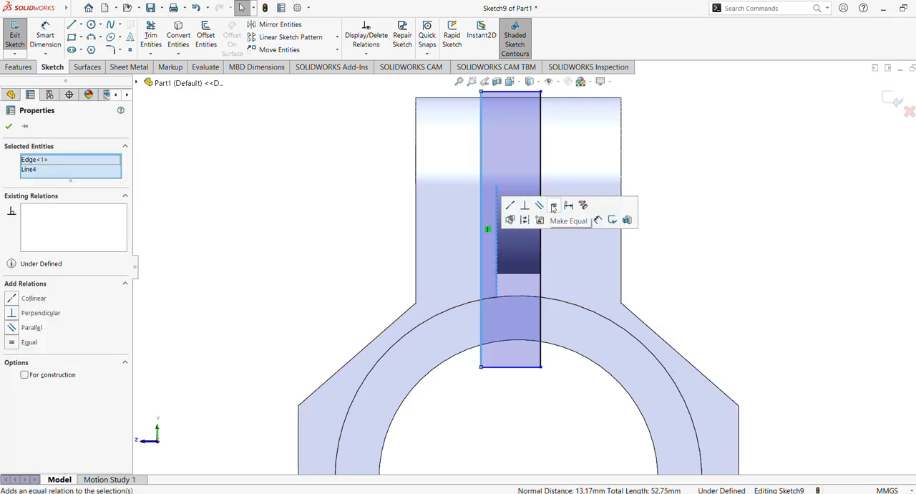
pyautogui.click(510, 205)
pyautogui.click(742, 158)
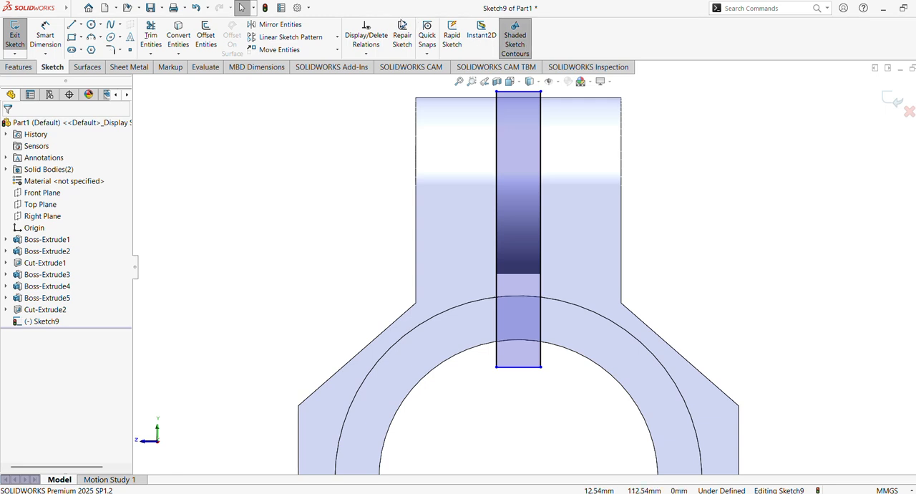
# Step: Cut the rectangle Through All with an Extruded Cut to split the ring and tabs
pyautogui.click(18, 67)
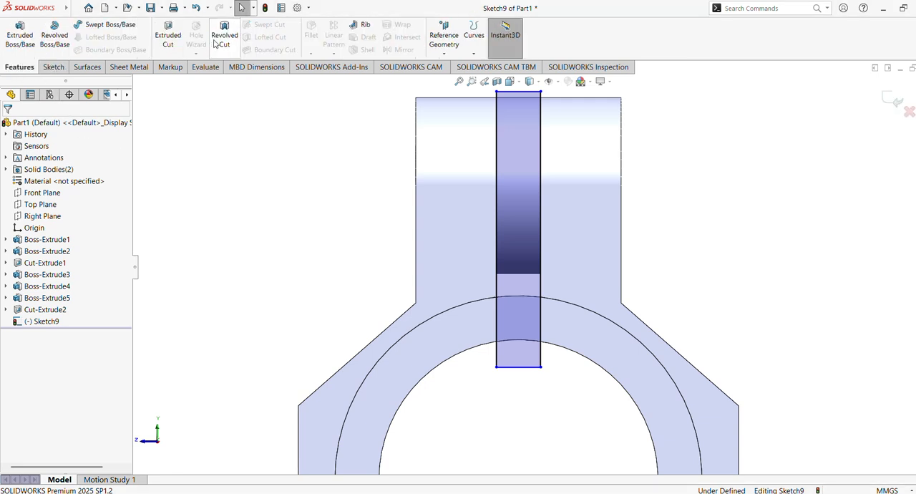
pyautogui.click(168, 37)
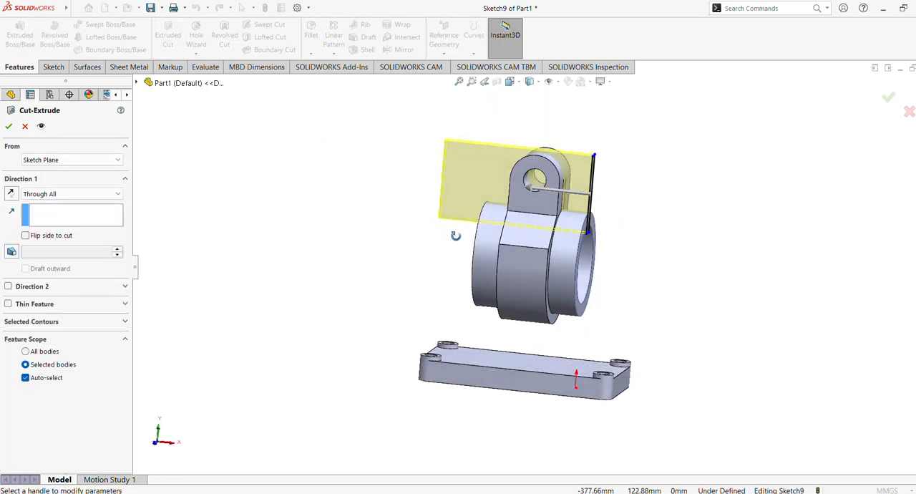
pyautogui.click(9, 125)
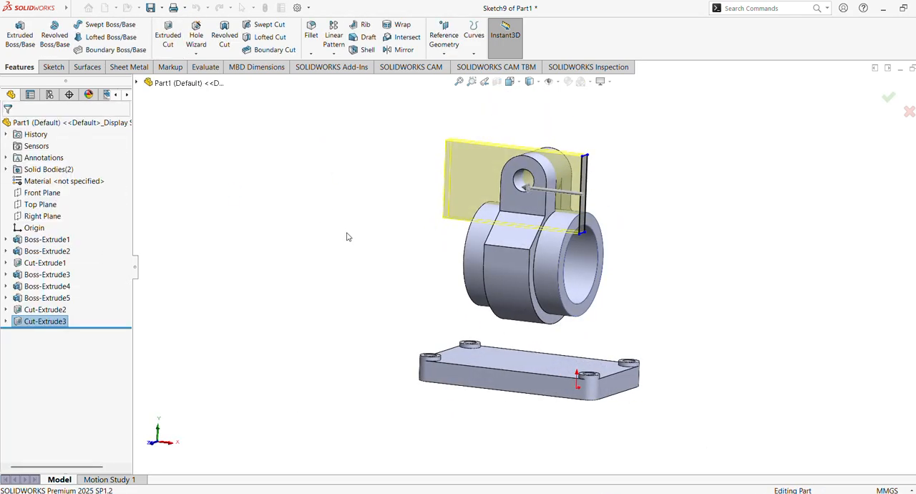
pyautogui.moveTo(480, 249); pyautogui.dragTo(433, 242, button='middle')
pyautogui.moveTo(410, 248); pyautogui.dragTo(417, 231, button='middle')
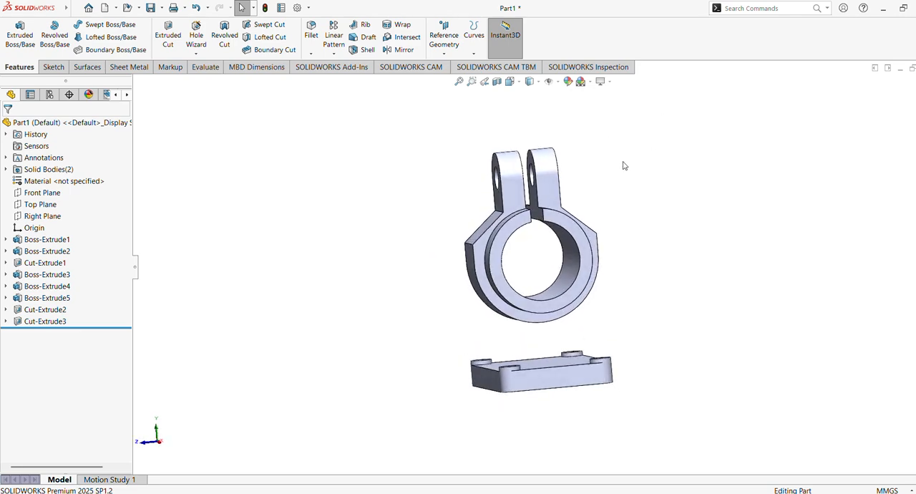
# Step: Start a sketch on the Right Plane and convert the clamp body's lower outer arc edge into it
pyautogui.click(42, 215)
pyautogui.hotkey('ctrl', '8')
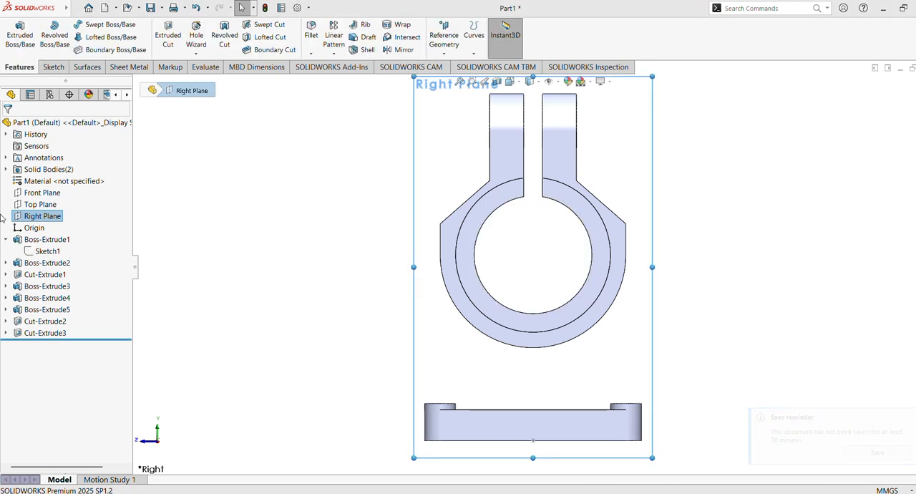
pyautogui.click(42, 215)
pyautogui.click(40, 205)
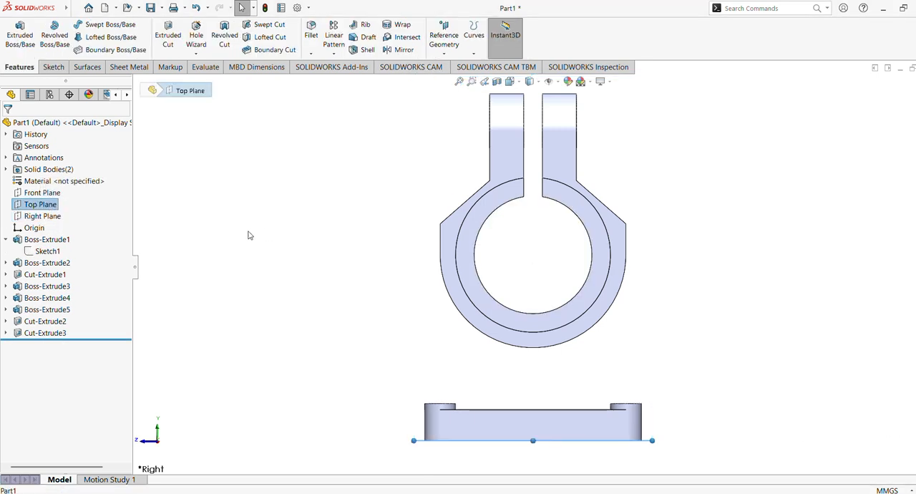
pyautogui.click(40, 216)
pyautogui.click(49, 205)
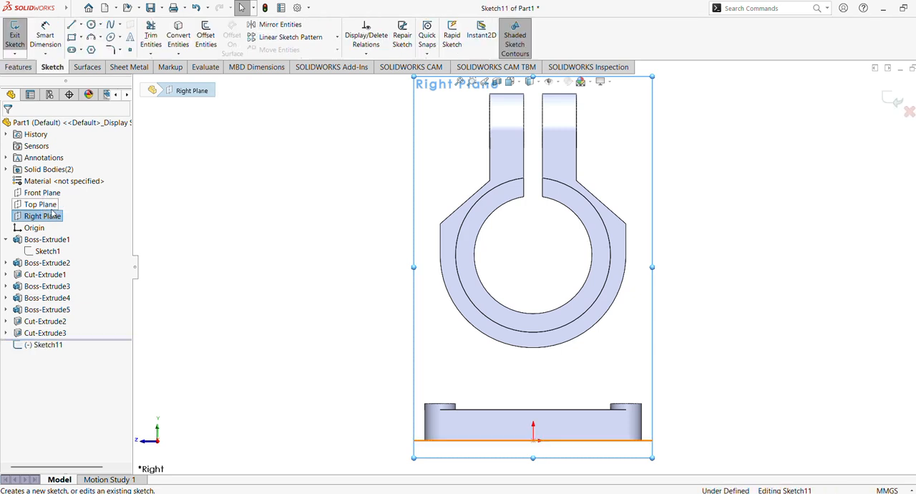
pyautogui.click(456, 308)
pyautogui.click(179, 37)
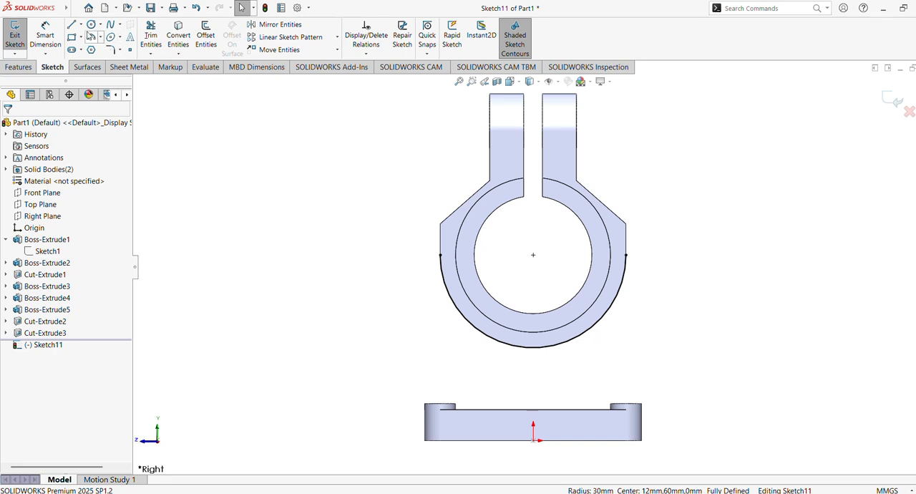
# Step: Sketch a vertical centerline from the origin up to the center of the converted arc
pyautogui.click(81, 26)
pyautogui.click(94, 46)
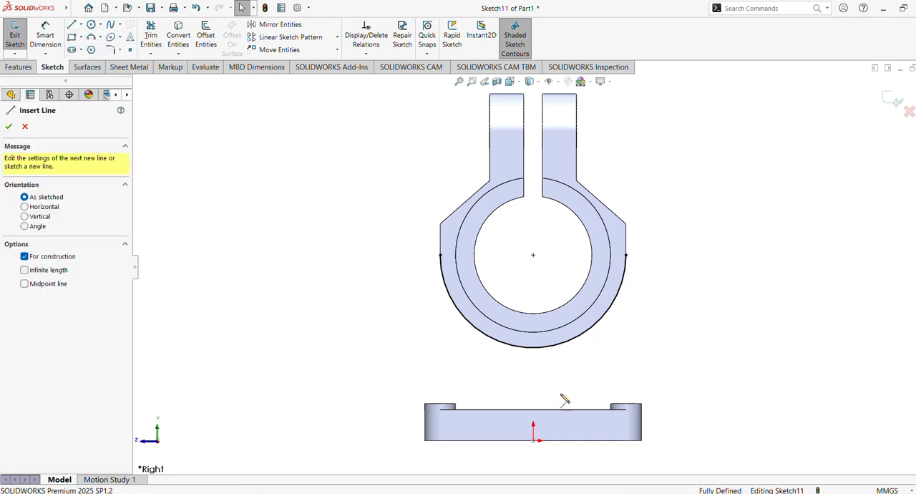
pyautogui.click(534, 441)
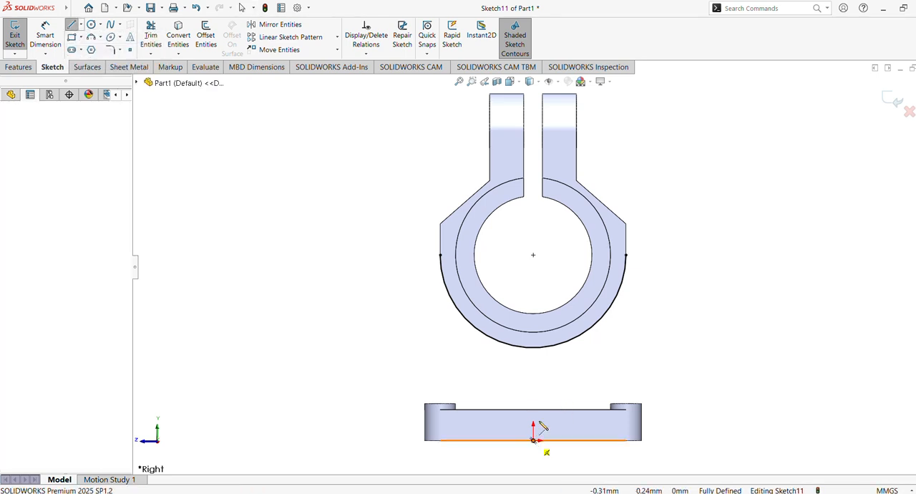
pyautogui.click(534, 256)
pyautogui.press('Escape')
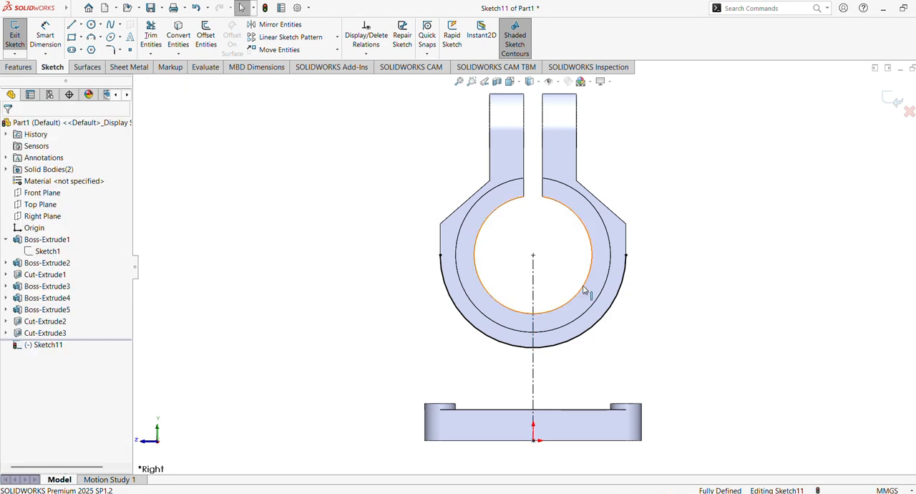
# Step: Start a horizontal line where the centerline crosses the base block's top edge, running along that edge toward the block's +Z end
pyautogui.keyDown('ctrl'); pyautogui.moveTo(617, 336); pyautogui.dragTo(626, 318, button='middle'); pyautogui.keyUp('ctrl')
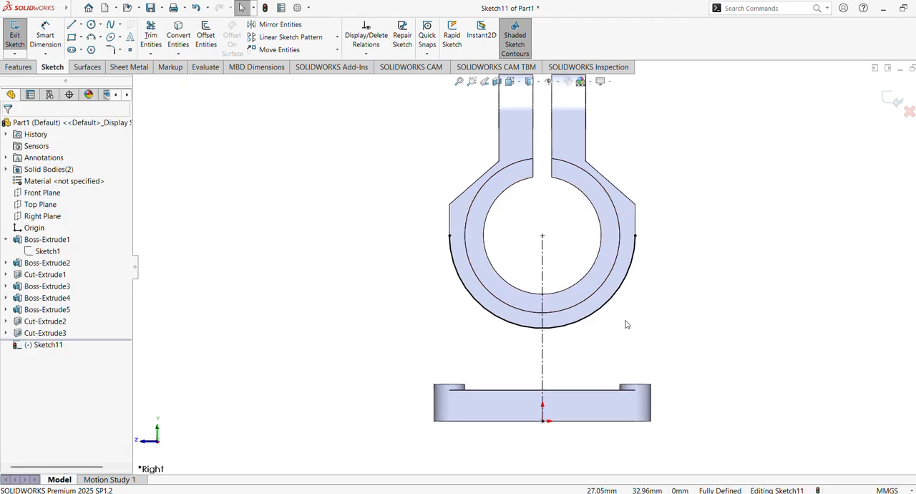
pyautogui.scroll(-3, 654, 287)
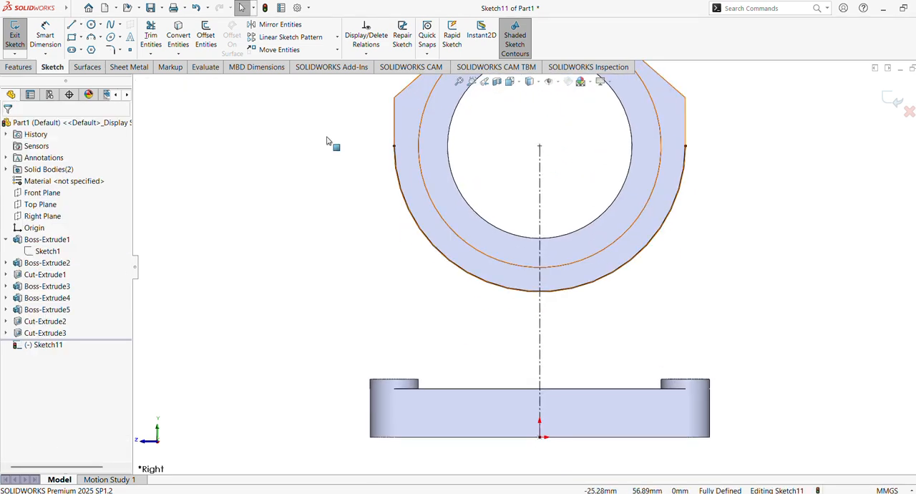
pyautogui.moveTo(15, 5)
pyautogui.click(72, 25)
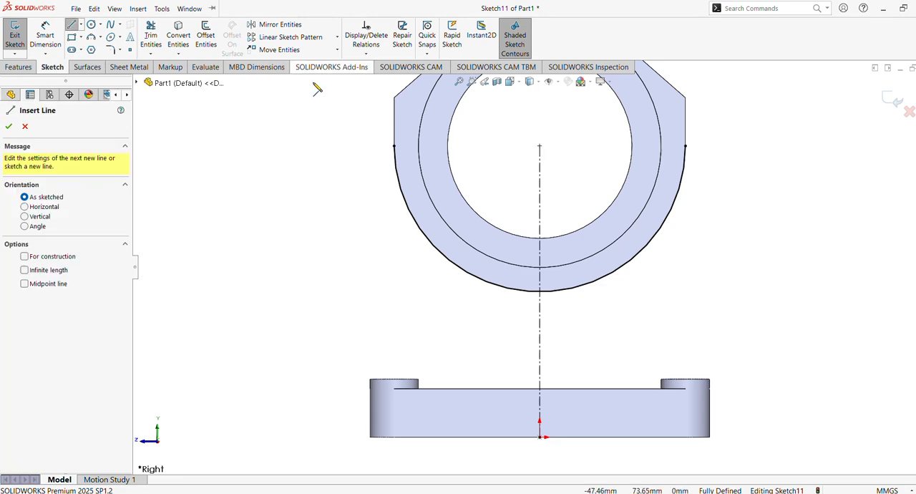
pyautogui.scroll(-3, 330, 208)
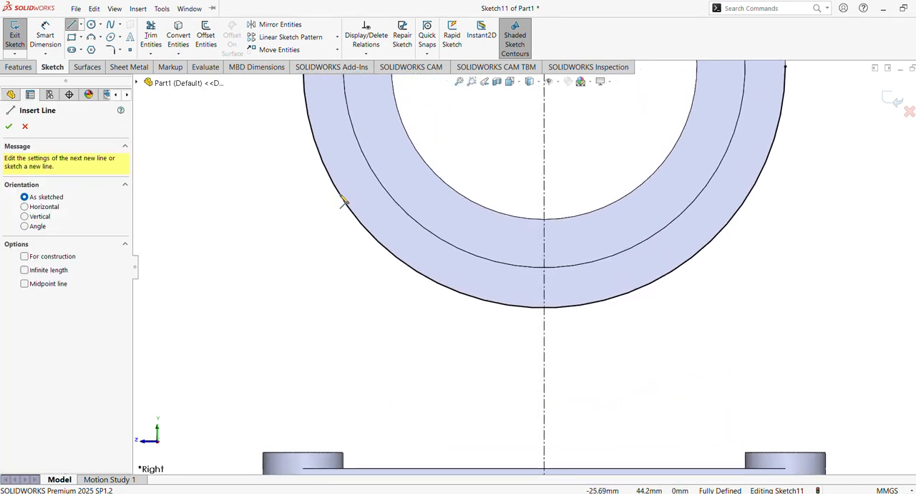
pyautogui.scroll(2, 479, 351)
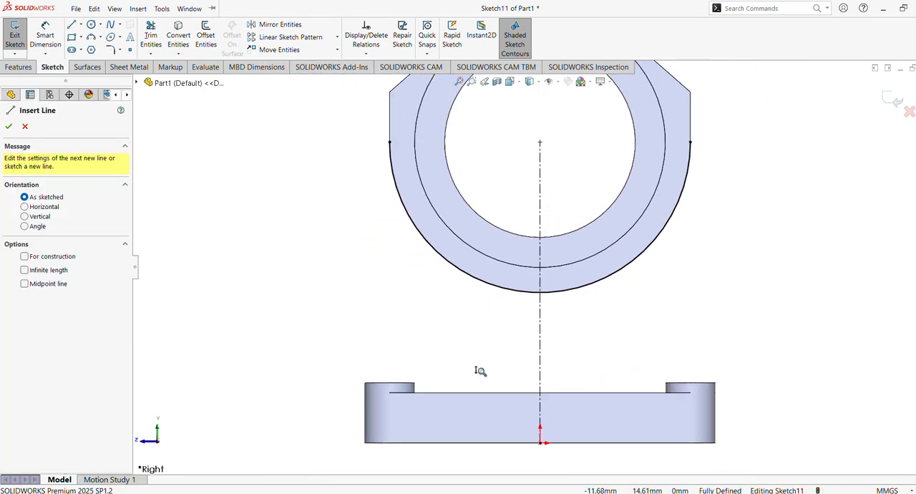
pyautogui.scroll(-1, 480, 370)
pyautogui.scroll(-1, 480, 371)
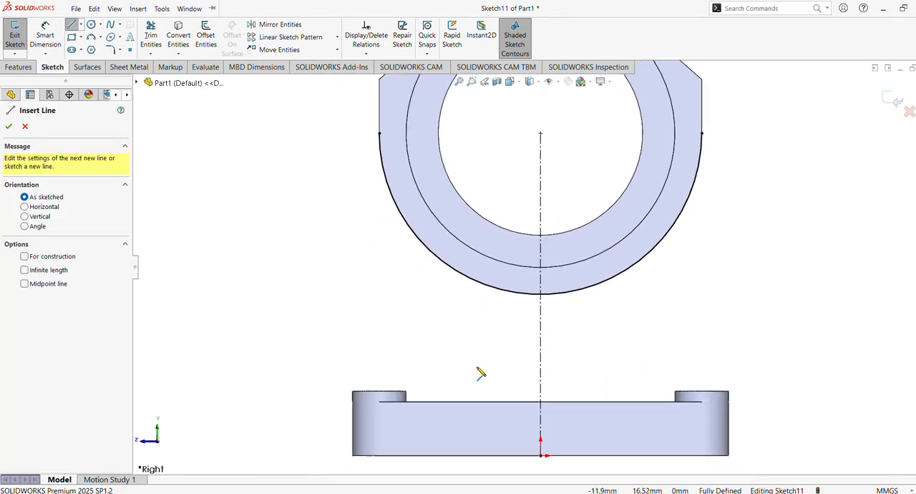
pyautogui.click(540, 402)
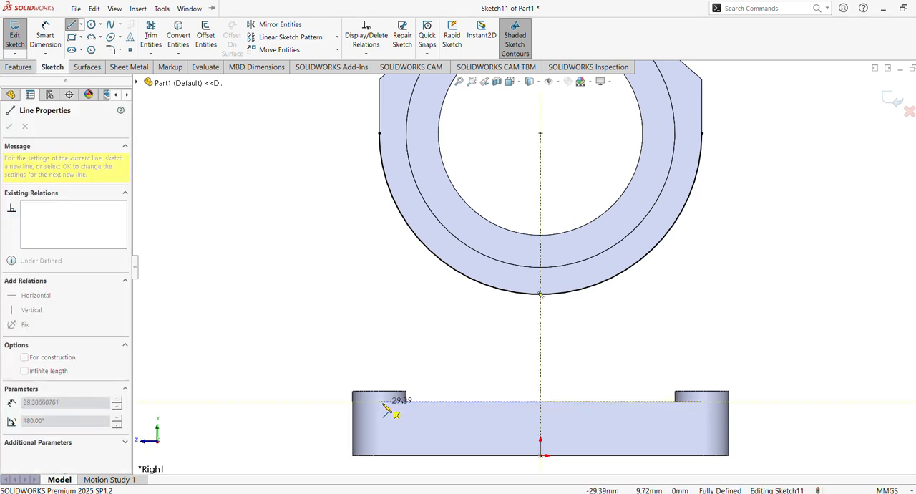
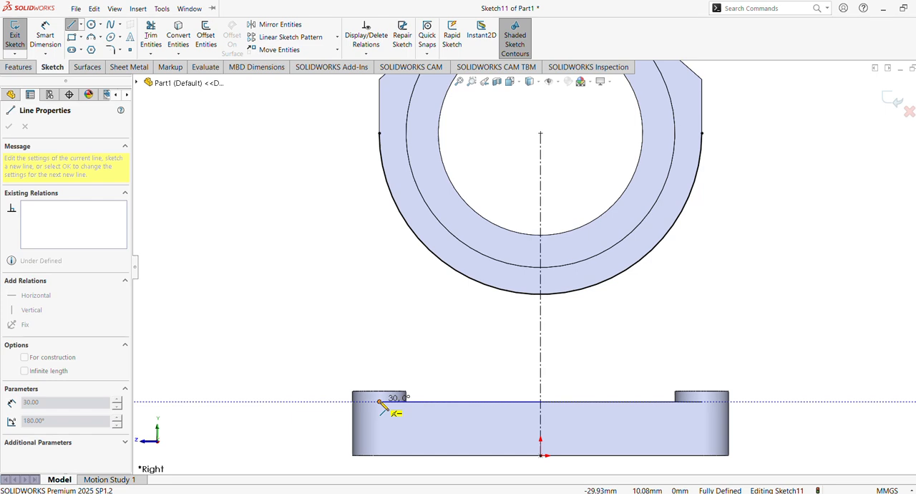
# Step: Sketch the support's half outline with a 30 mm base line, an inward-sloping line and a vertical line about 15.5 mm up to the arc
pyautogui.click(380, 402)
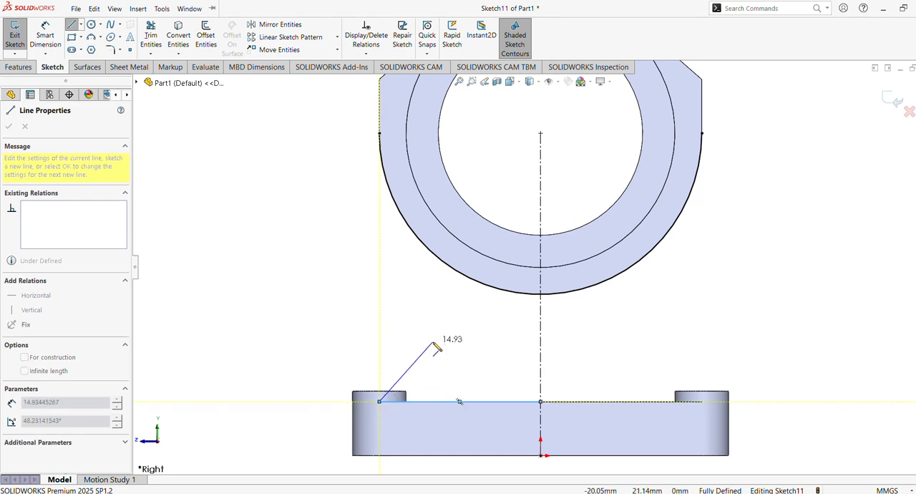
pyautogui.click(439, 343)
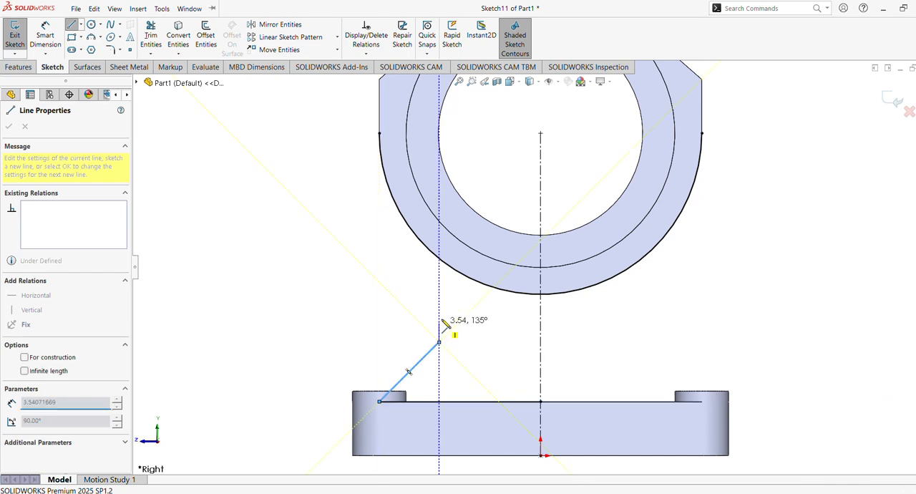
pyautogui.click(440, 260)
pyautogui.press('Escape')
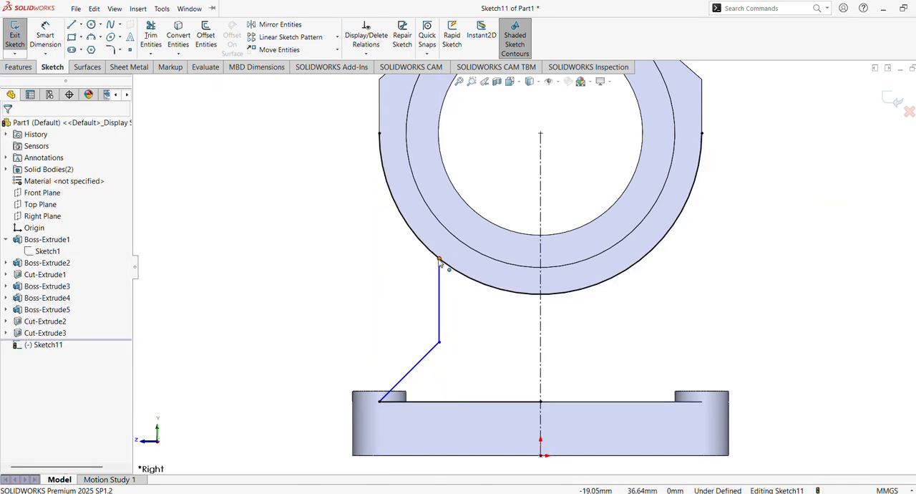
# Step: Dimension the vertical line across the centerline as a doubled distance of 38 mm
pyautogui.click(45, 36)
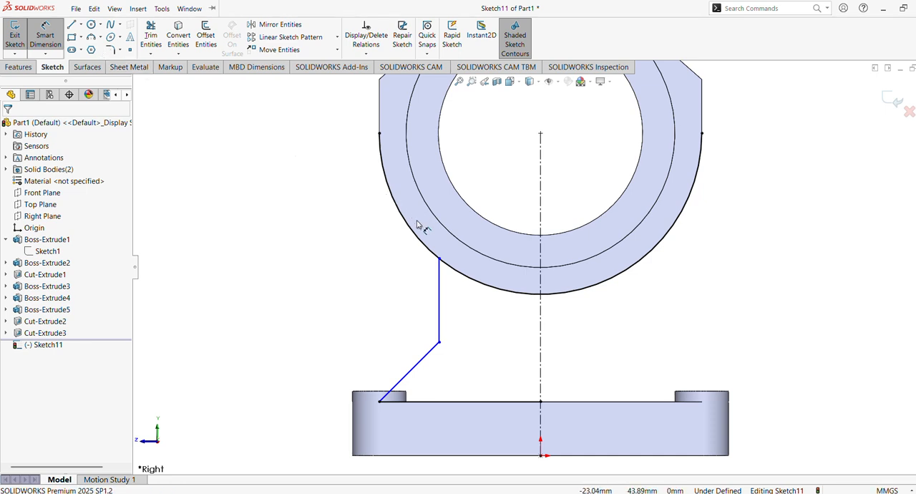
pyautogui.click(439, 300)
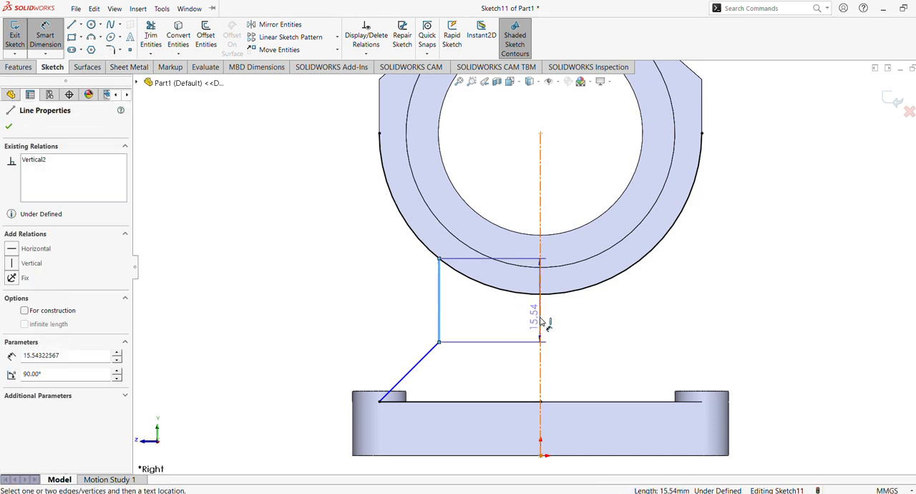
pyautogui.click(541, 321)
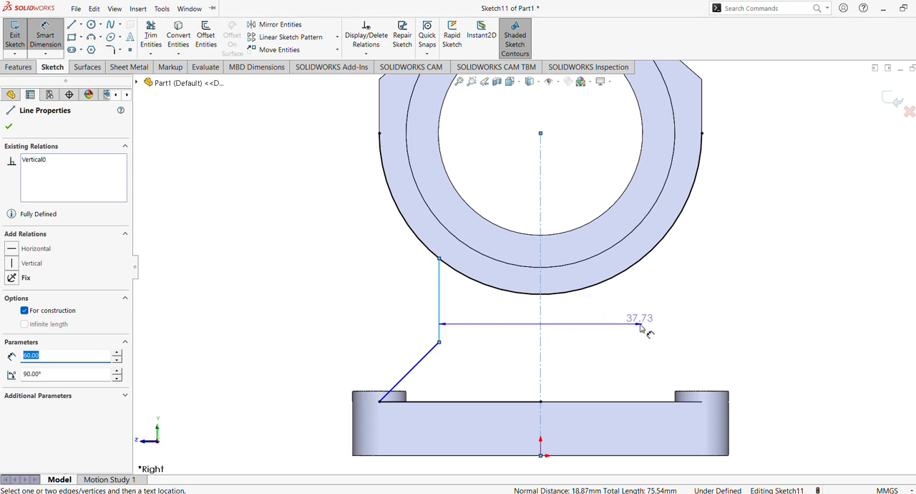
pyautogui.click(577, 316)
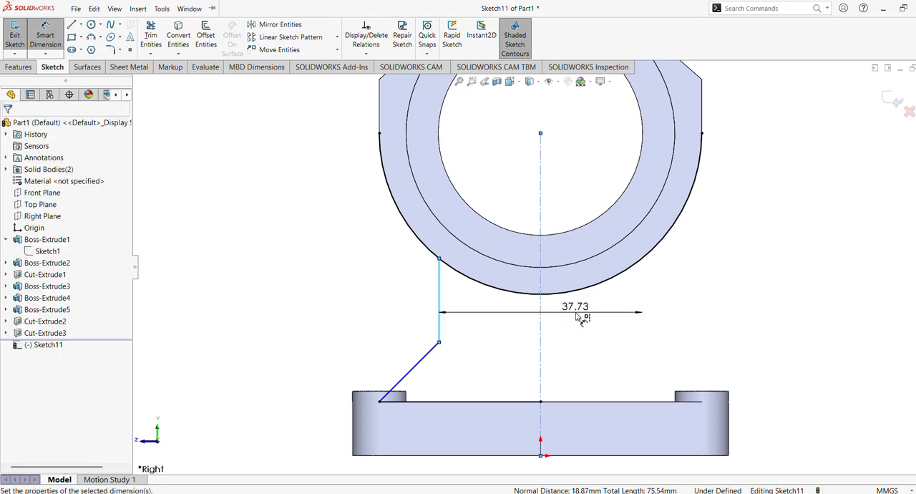
pyautogui.write('38')
pyautogui.press('Return')
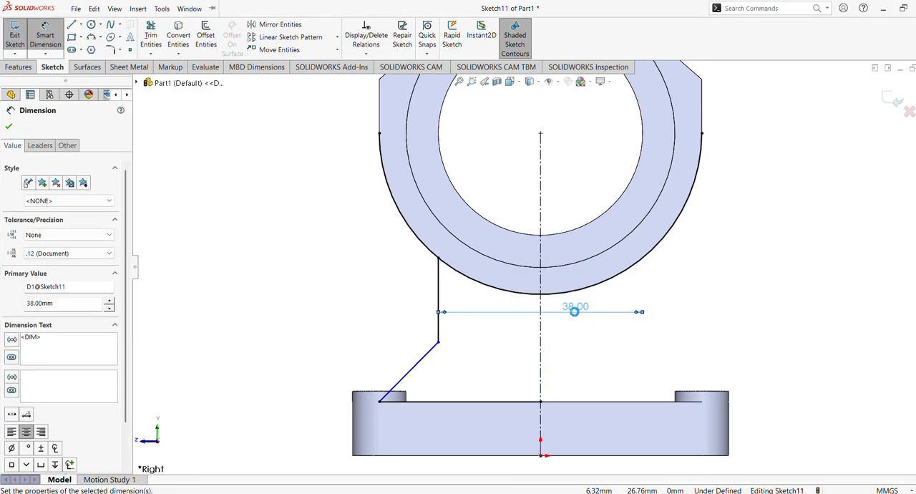
pyautogui.click(7, 127)
# Step: Dimension the support's vertical line to a length of 12 mm
pyautogui.click(45, 39)
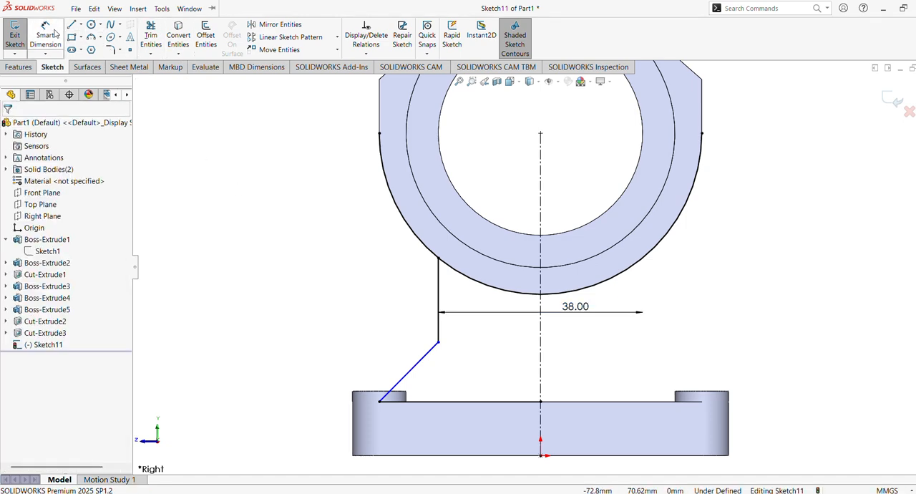
pyautogui.click(440, 307)
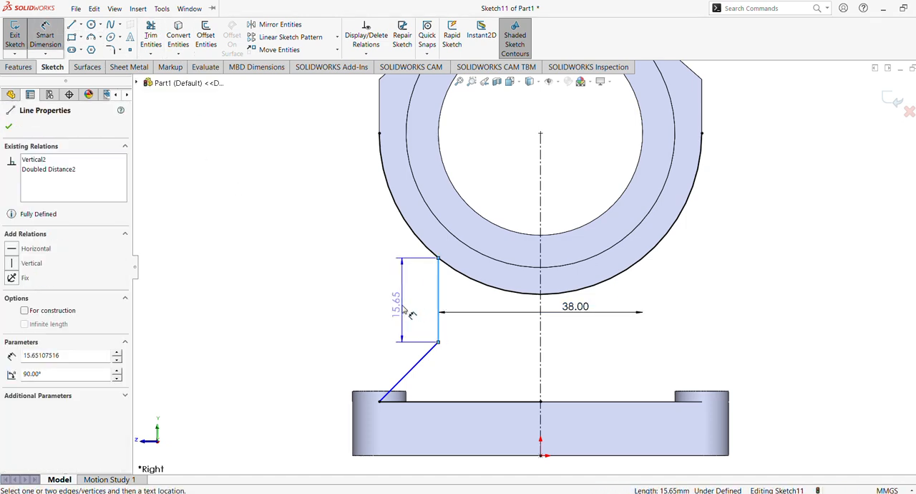
pyautogui.click(410, 313)
pyautogui.write('12')
pyautogui.press('Return')
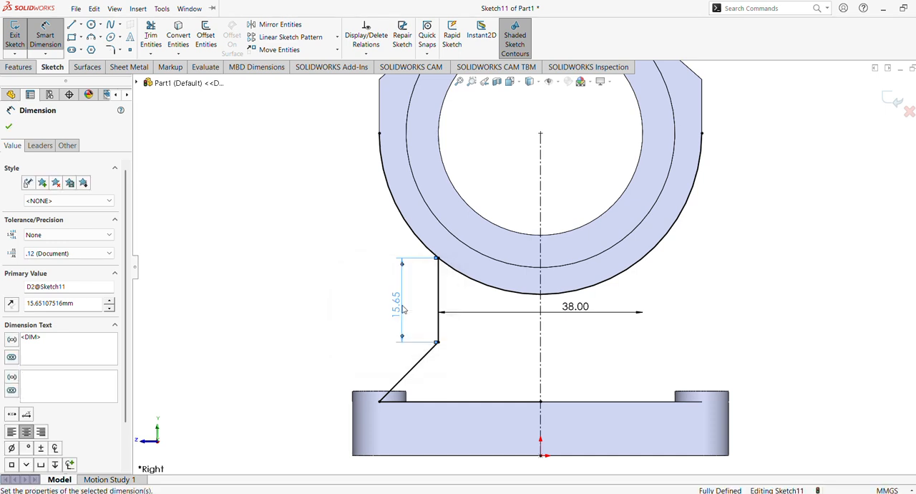
pyautogui.click(8, 128)
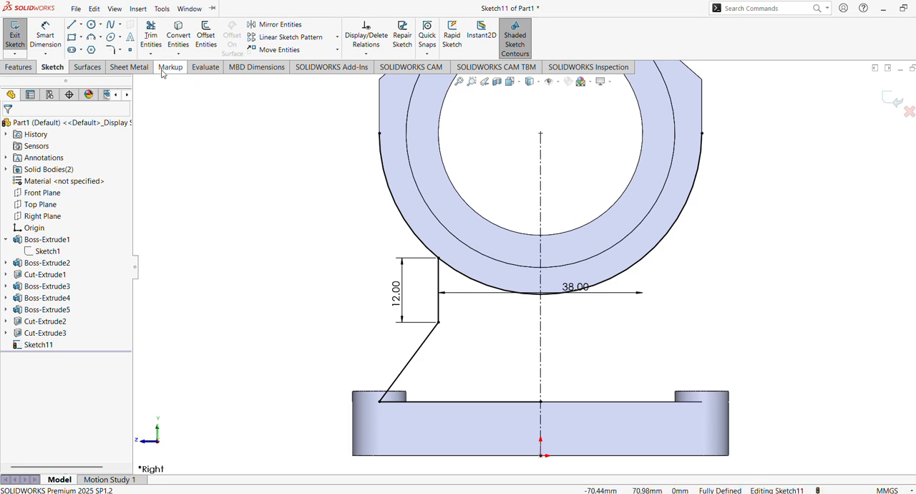
# Step: Mirror the vertical, sloped and base lines about the vertical centerline
pyautogui.click(276, 25)
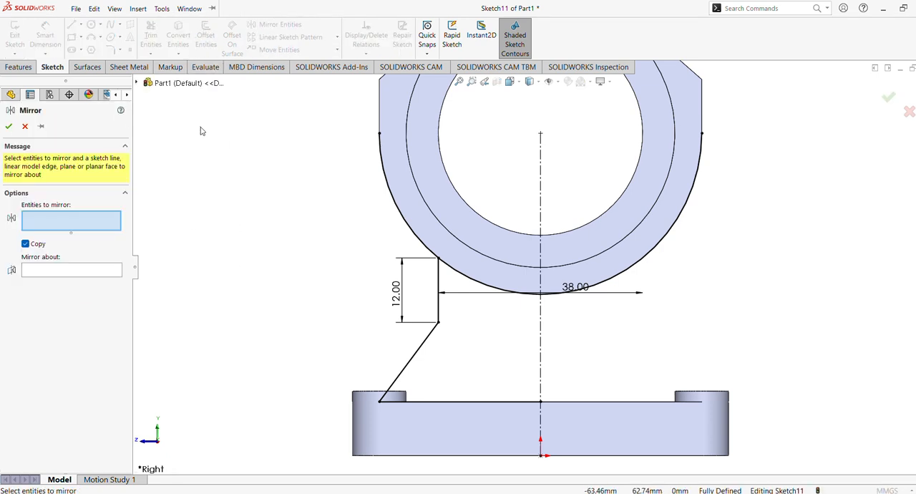
pyautogui.click(438, 305)
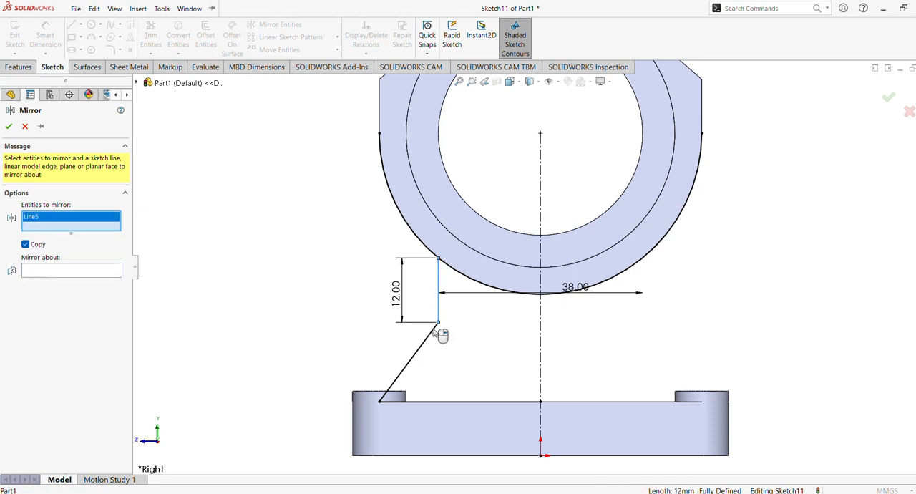
pyautogui.click(422, 350)
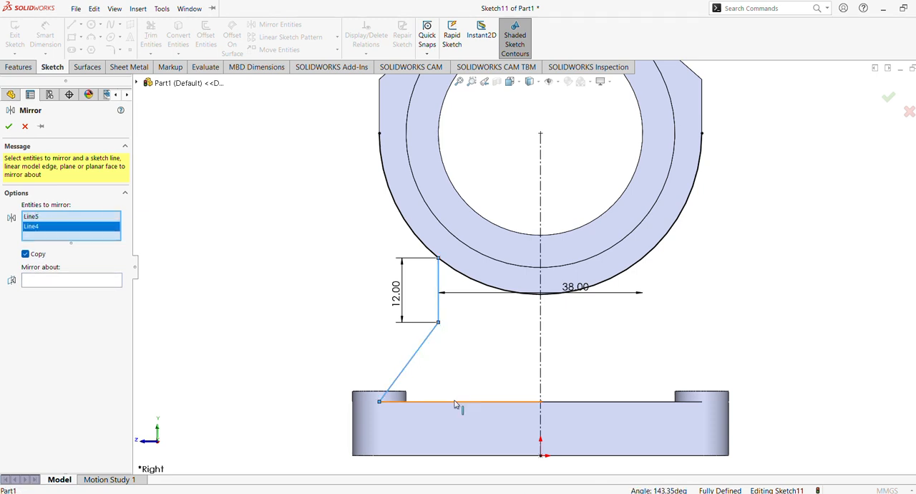
pyautogui.click(460, 401)
pyautogui.click(89, 290)
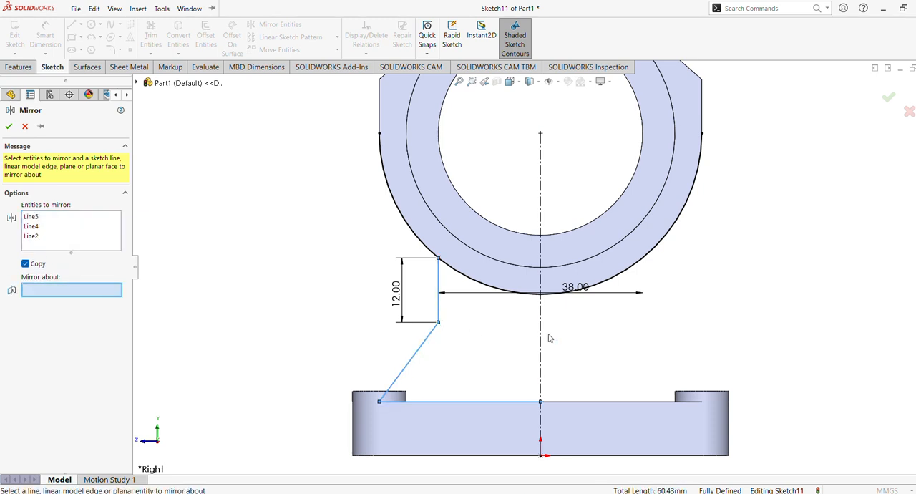
pyautogui.click(541, 336)
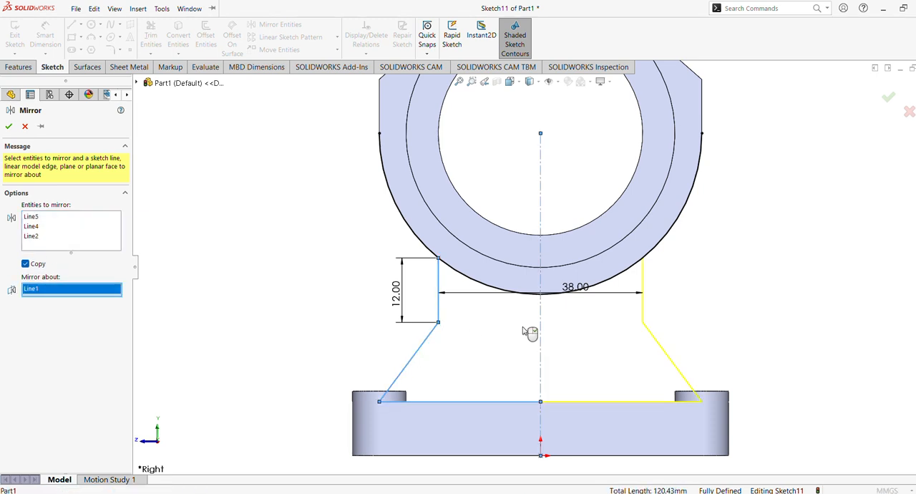
pyautogui.click(8, 127)
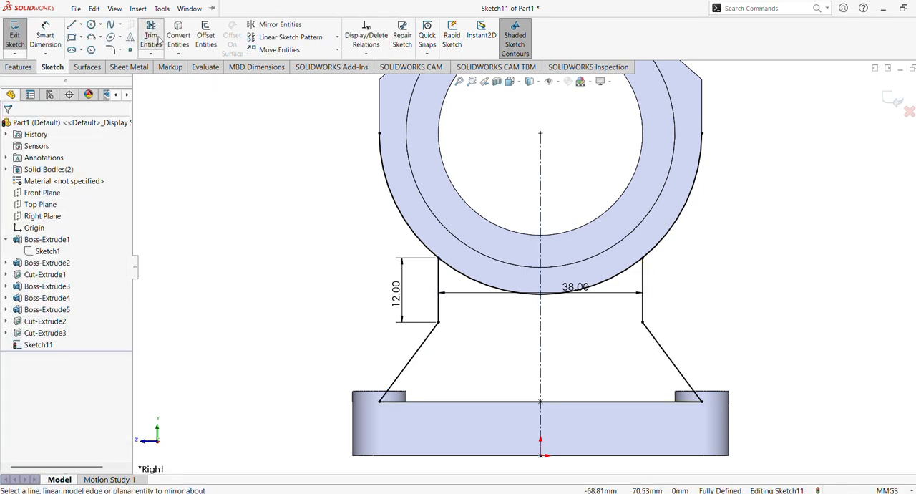
# Step: Power trim the converted arc's portions outside the support's two vertical lines
pyautogui.click(151, 39)
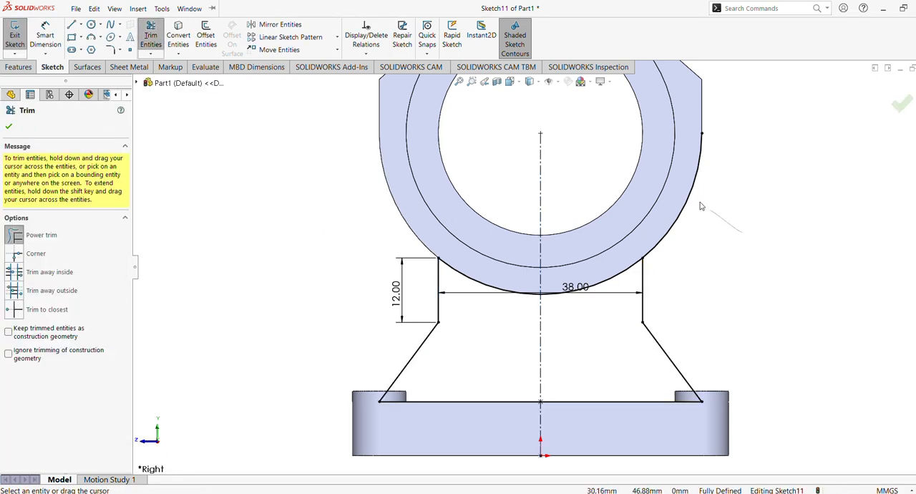
pyautogui.moveTo(719, 218); pyautogui.dragTo(679, 199)
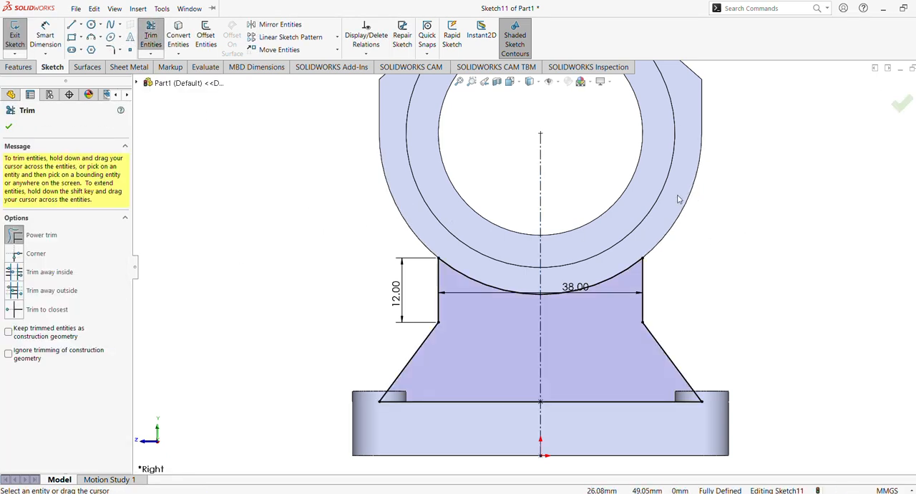
pyautogui.click(8, 127)
# Step: Extrude the support profile 10 mm with the Mid Plane end condition, merging it with the base and clamp ring
pyautogui.click(19, 67)
pyautogui.click(20, 37)
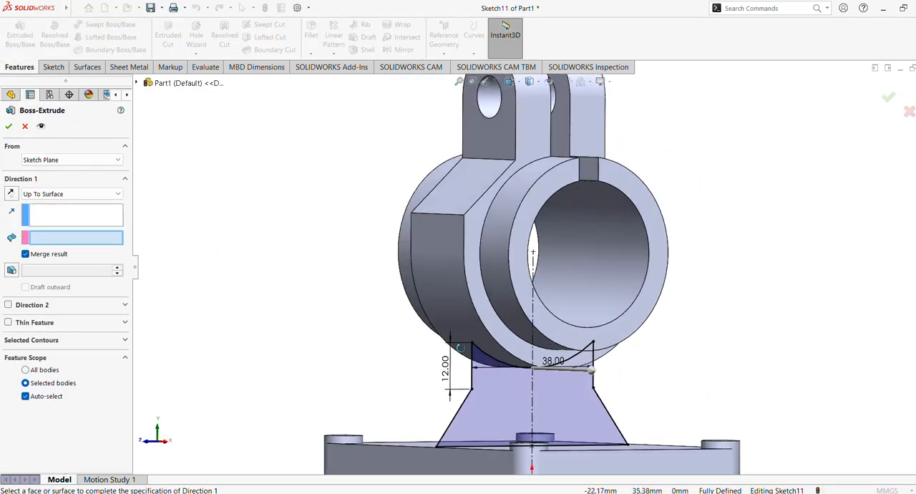
pyautogui.click(61, 194)
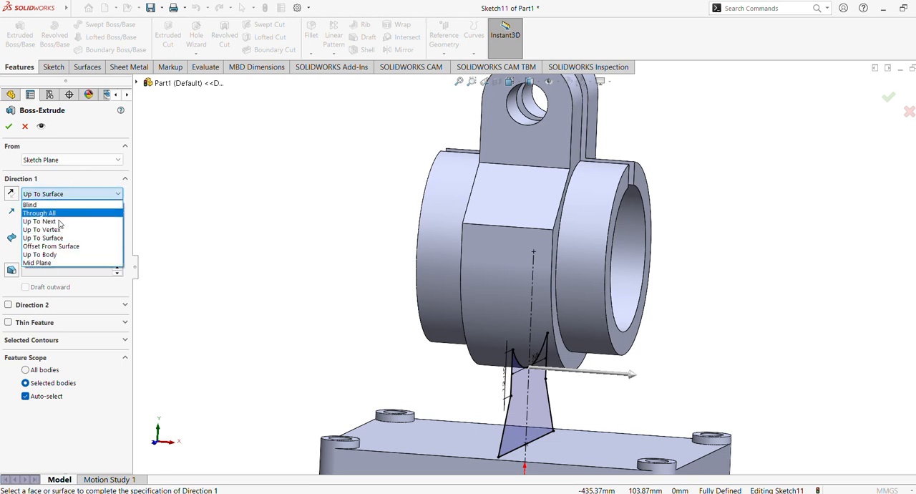
pyautogui.click(50, 262)
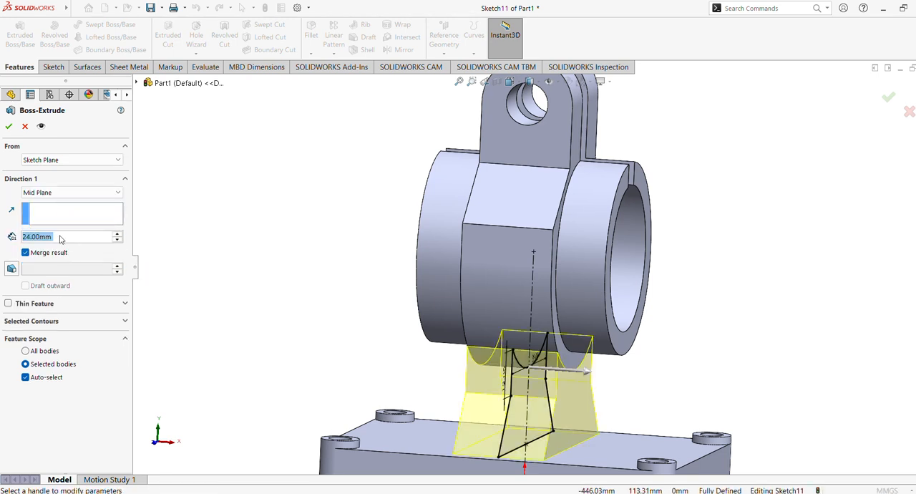
pyautogui.hotkey('alt', 'Tab')
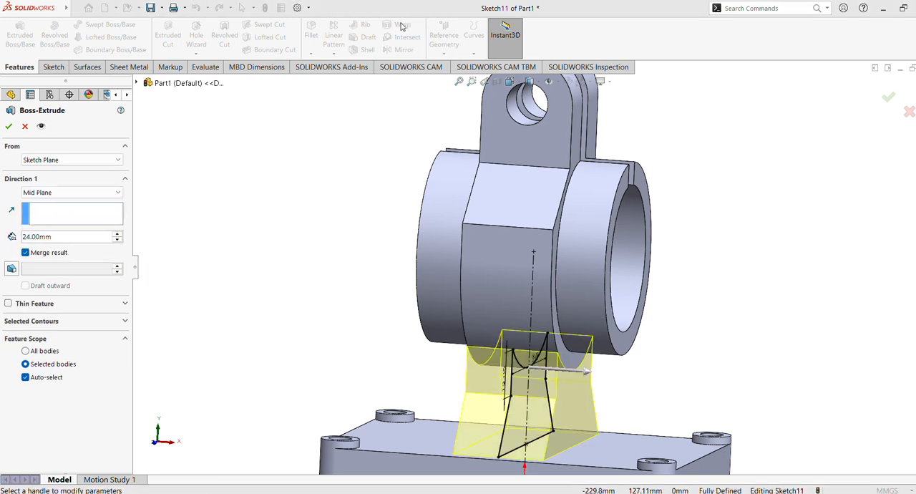
pyautogui.click(70, 237)
pyautogui.write('10')
pyautogui.press('Return')
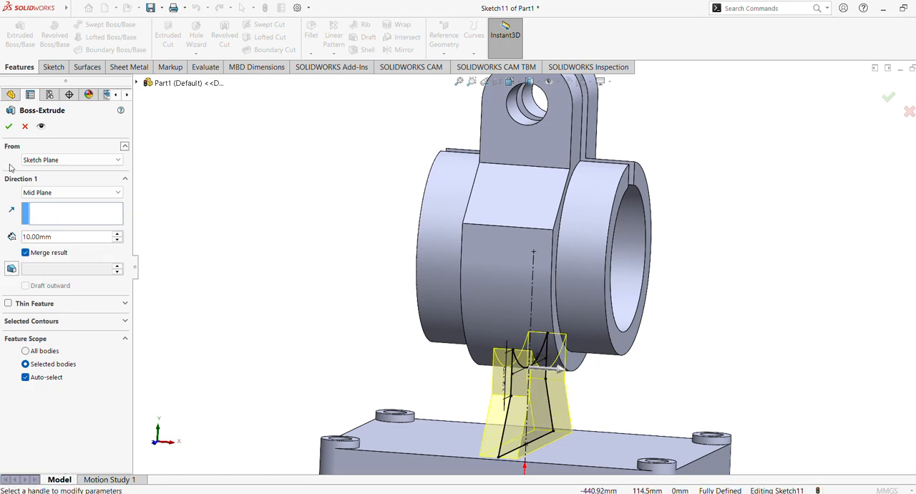
pyautogui.click(9, 127)
# Step: Examine the joined support from several angles and normal to the Front Plane
pyautogui.moveTo(328, 305); pyautogui.dragTo(306, 311, button='middle')
pyautogui.scroll(2, 279, 289)
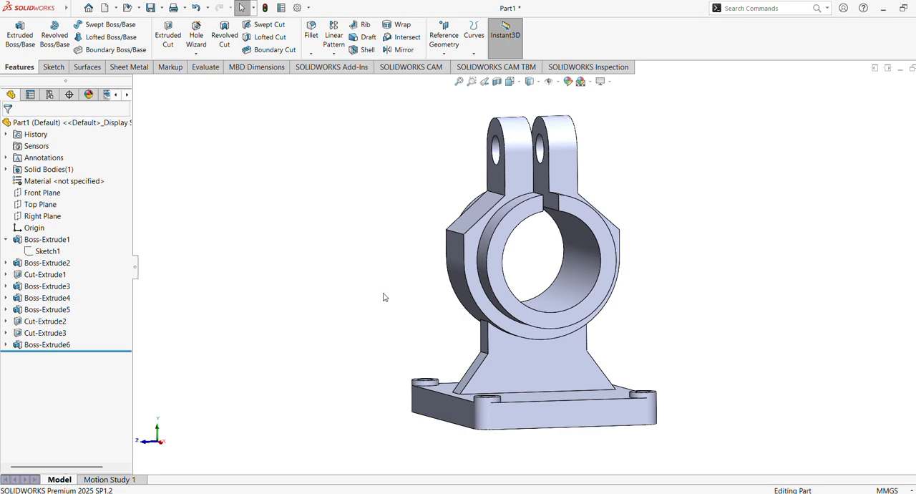
pyautogui.moveTo(458, 325); pyautogui.dragTo(422, 247, button='middle')
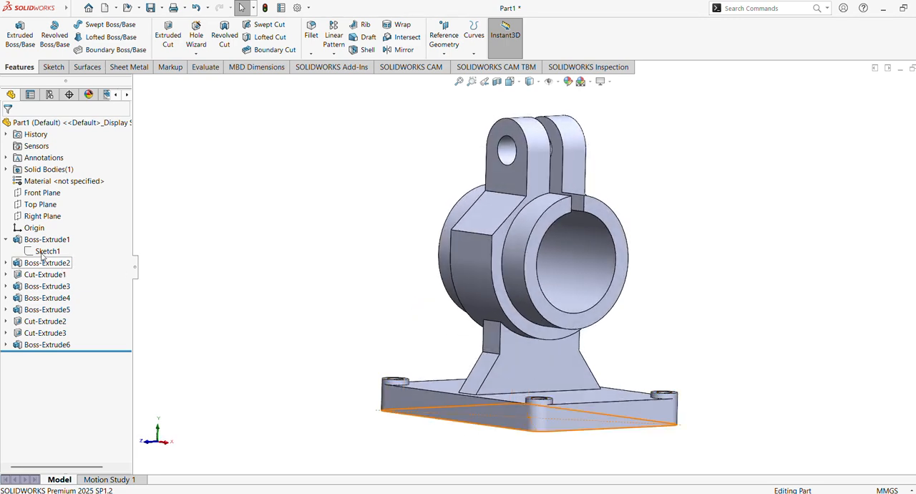
pyautogui.click(44, 195)
pyautogui.click(100, 181)
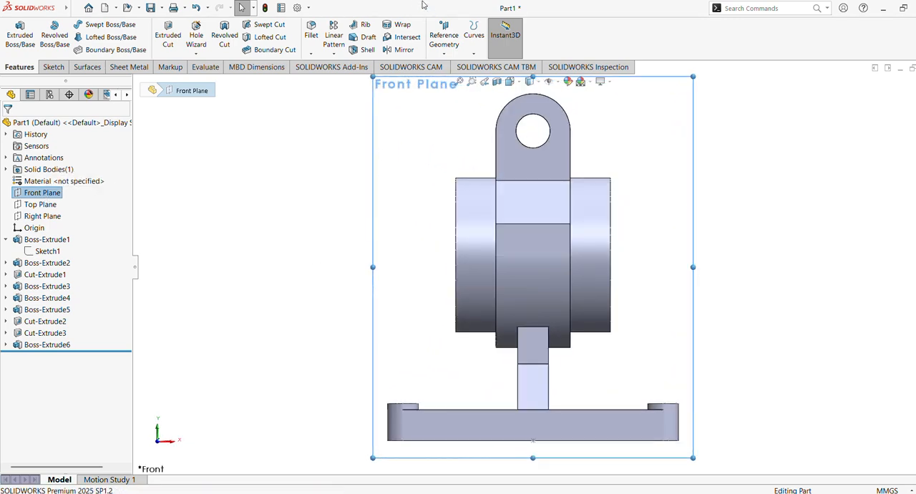
pyautogui.click(739, 244)
pyautogui.hotkey('ctrl', '7')
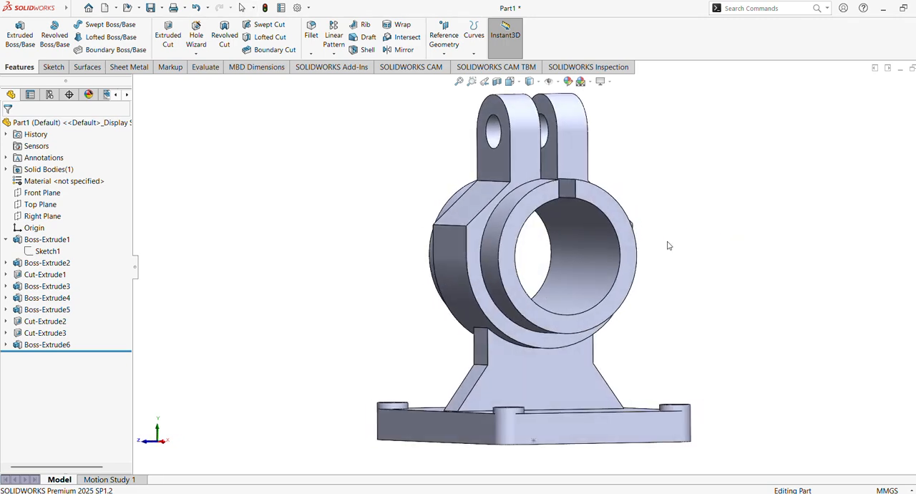
# Step: Start a sketch on the protruding ring's end face and convert the ring's outer circular edge into it
pyautogui.click(625, 227)
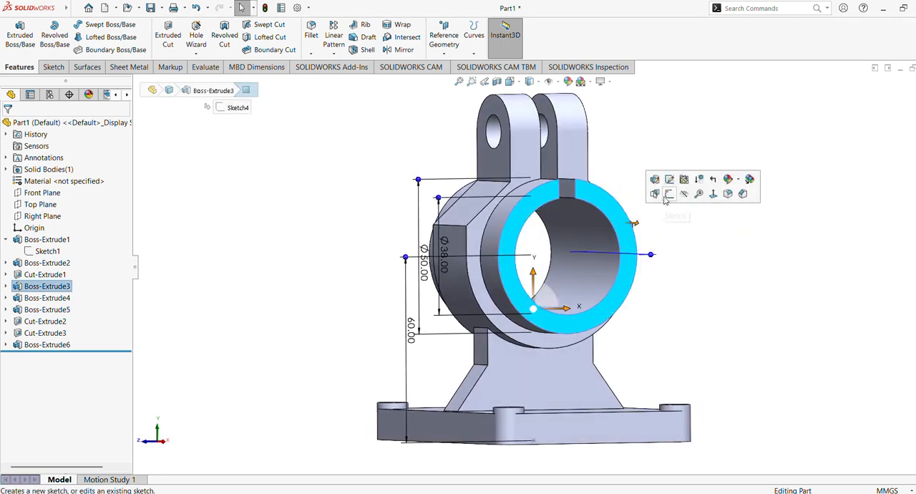
pyautogui.click(670, 194)
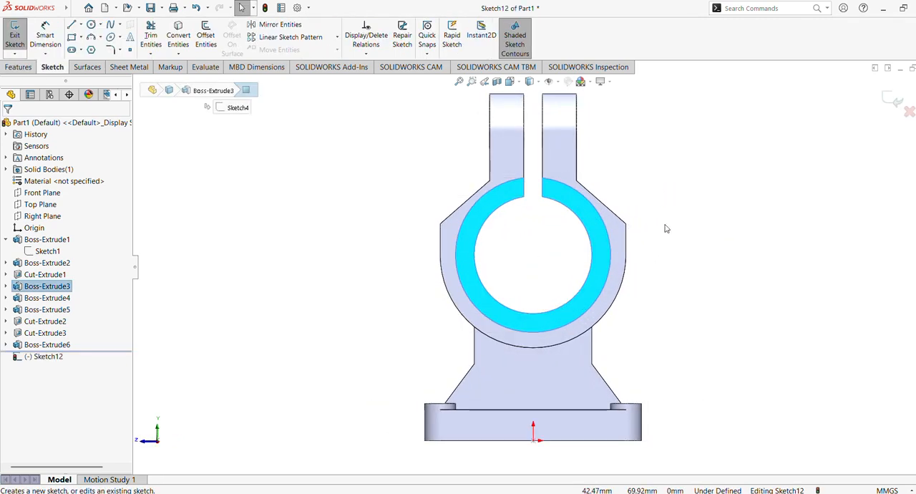
pyautogui.scroll(-3, 674, 215)
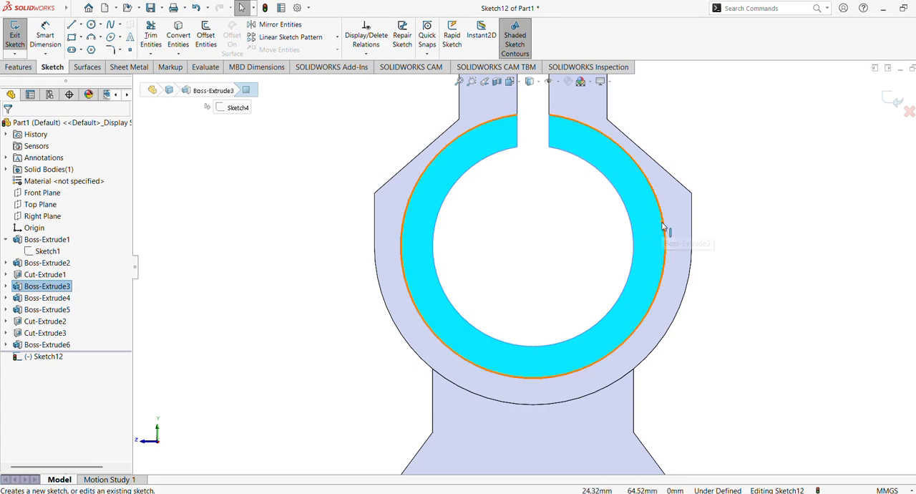
pyautogui.click(664, 223)
pyautogui.click(178, 36)
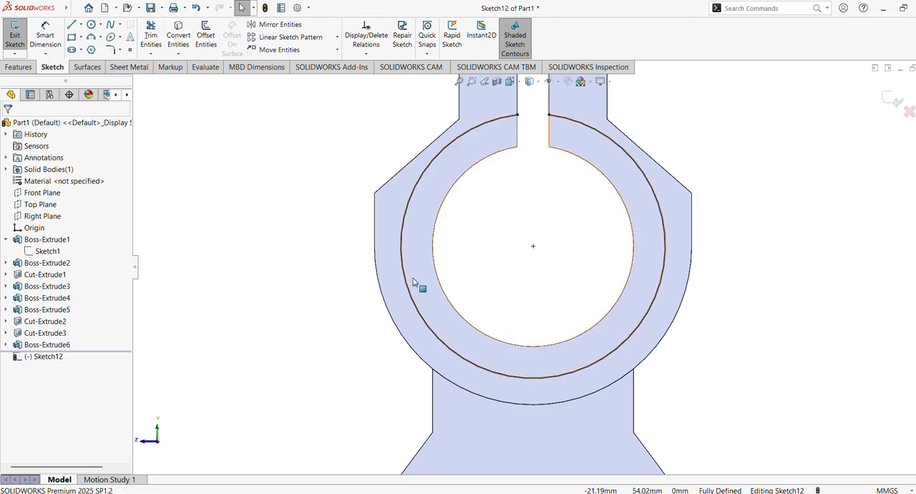
# Step: Sketch a corner rectangle about 23 mm wide and 38 mm high from the base's top edge up into the ring's bore
pyautogui.click(71, 37)
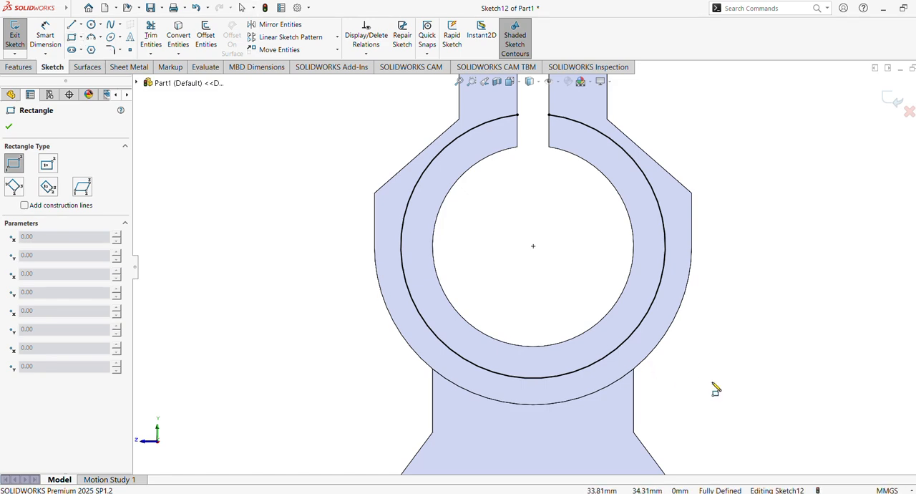
pyautogui.scroll(3, 706, 393)
pyautogui.scroll(-4, 695, 365)
pyautogui.scroll(2, 700, 388)
pyautogui.keyDown('ctrl'); pyautogui.moveTo(698, 382); pyautogui.dragTo(691, 298, button='middle'); pyautogui.keyUp('ctrl')
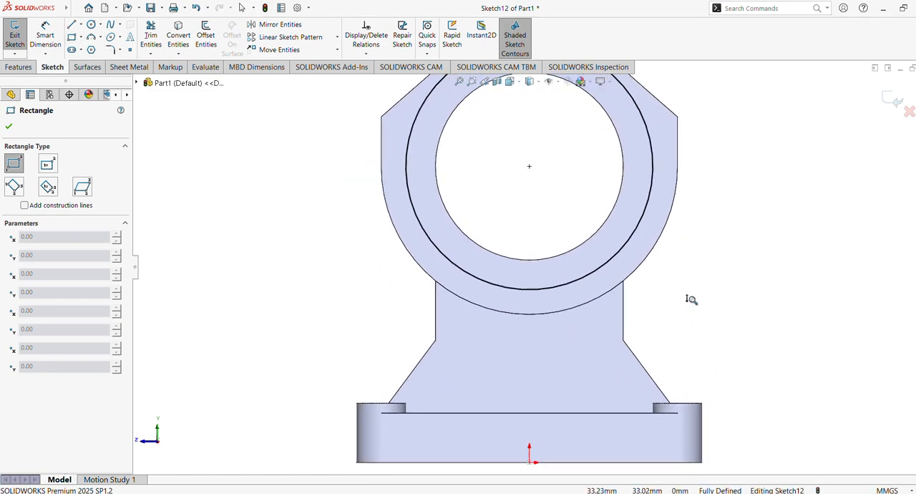
pyautogui.click(463, 413)
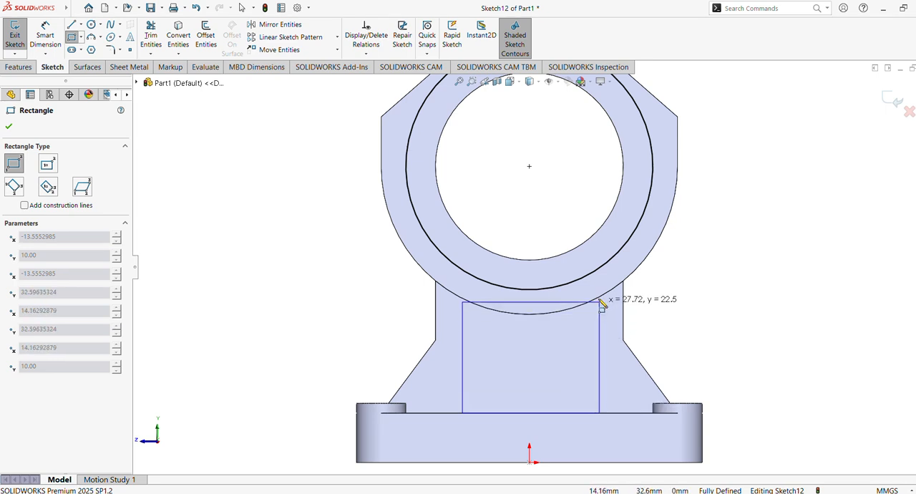
pyautogui.click(577, 226)
# Step: Dimension the rectangle's width between its two vertical sides as 10 mm
pyautogui.click(45, 35)
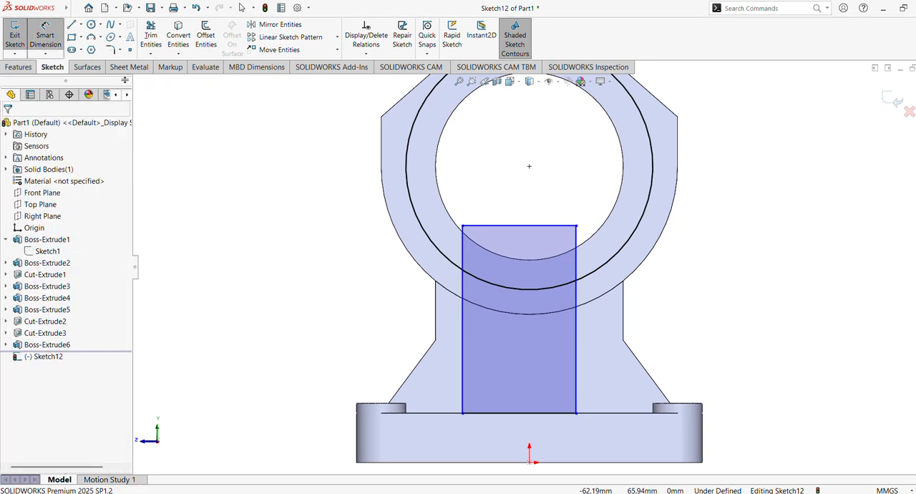
pyautogui.click(464, 349)
pyautogui.click(577, 345)
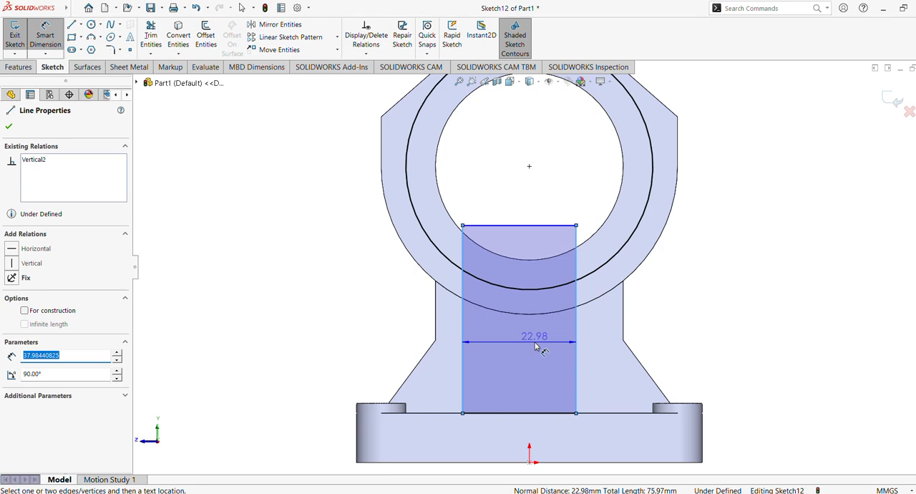
pyautogui.click(536, 347)
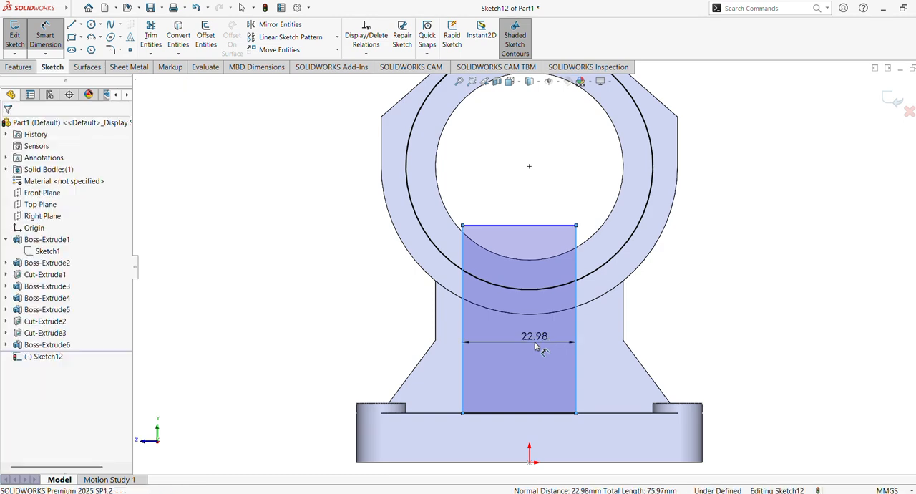
pyautogui.press('Return')
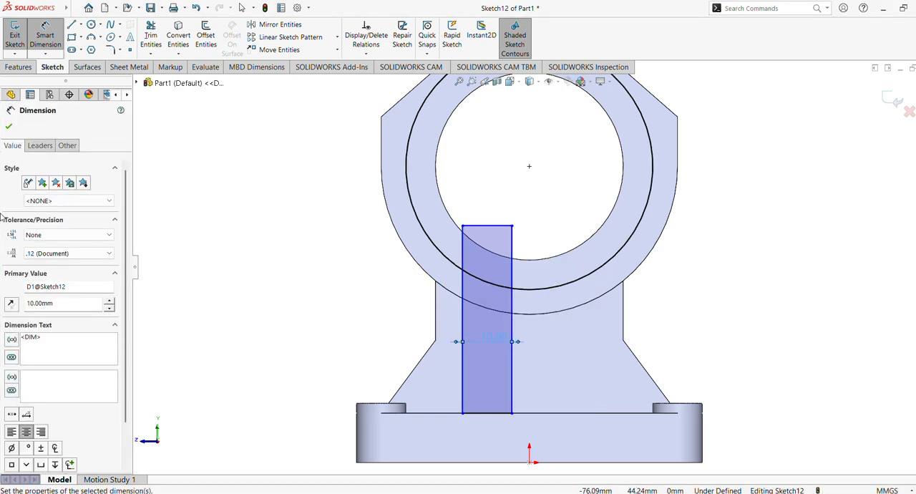
pyautogui.click(9, 127)
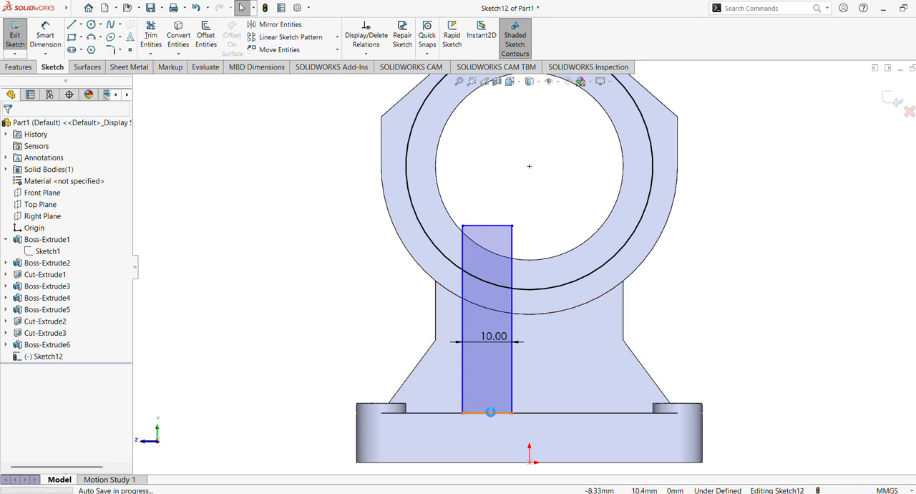
# Step: Centre the rectangle by adding a vertical relation between its lower edge's midpoint and the origin
pyautogui.click(487, 414)
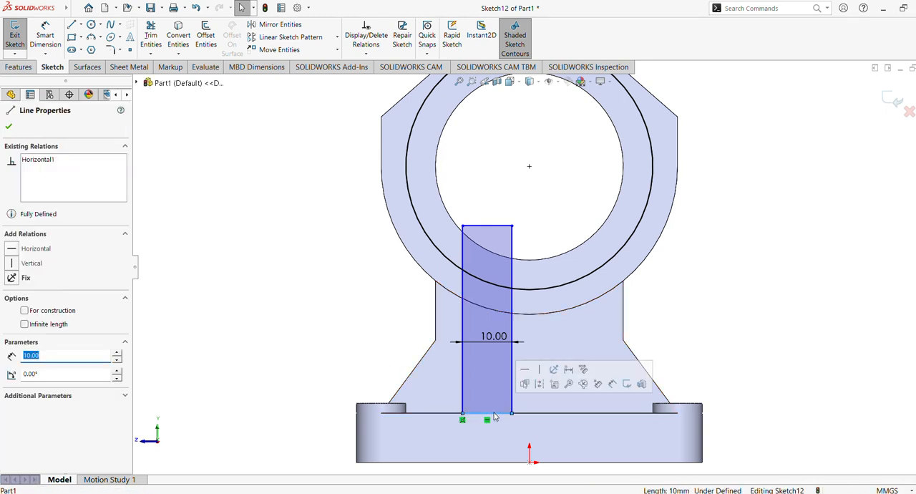
pyautogui.click(333, 366)
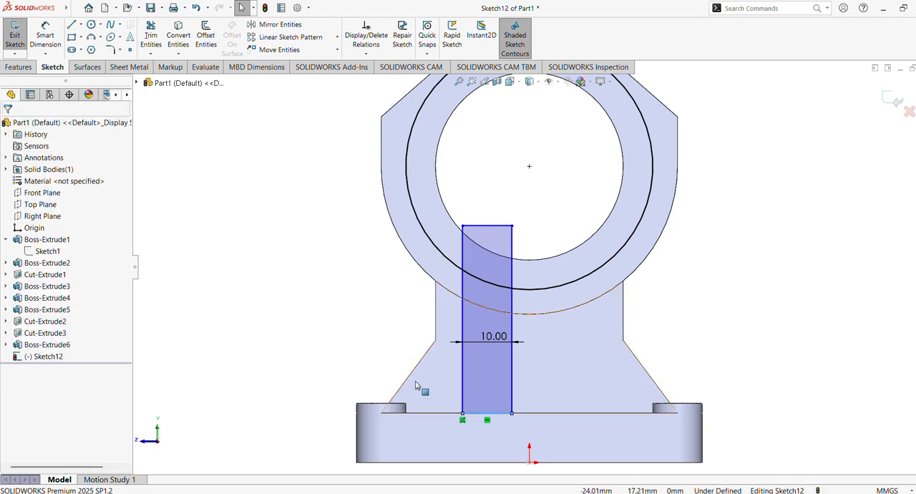
pyautogui.click(487, 414)
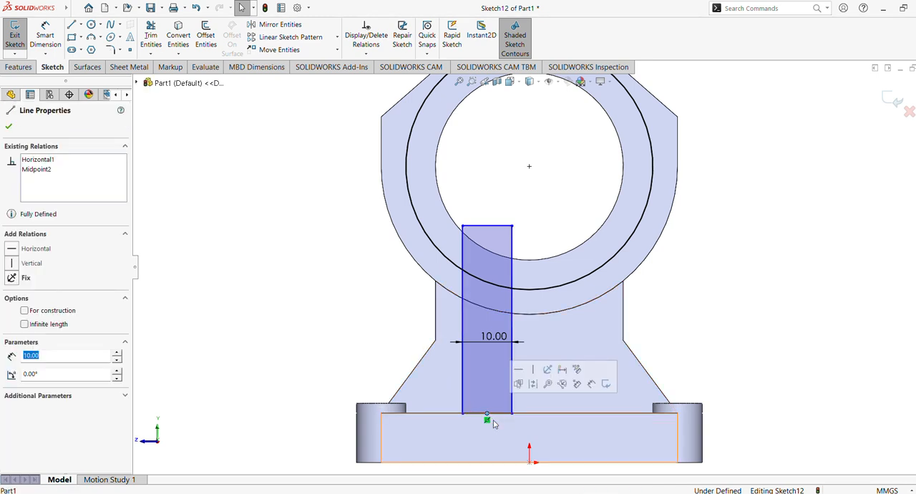
pyautogui.keyDown('ctrl'); pyautogui.click(530, 464); pyautogui.keyUp('ctrl')
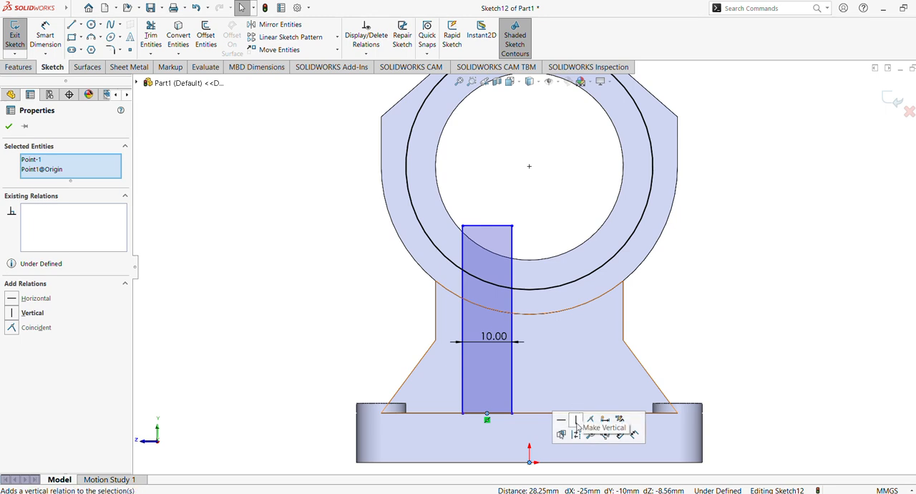
pyautogui.click(576, 418)
pyautogui.click(707, 310)
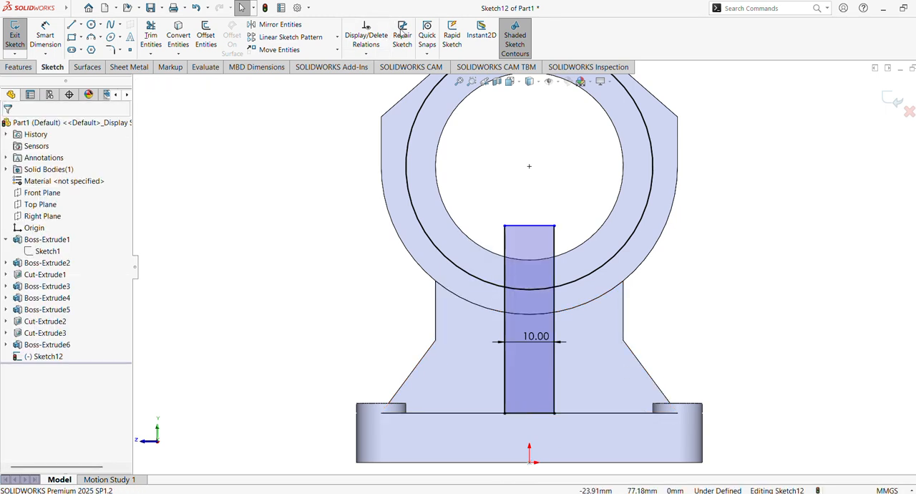
# Step: Power trim the ring arc outside the rectangle and the rectangle's portions above the arc, leaving a closed profile between base and ring
pyautogui.click(150, 36)
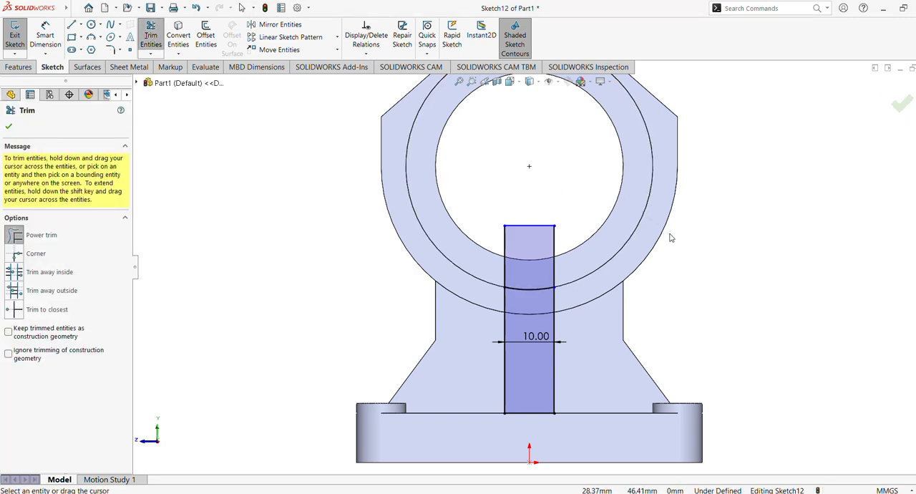
pyautogui.moveTo(490, 256); pyautogui.dragTo(529, 272, button='middle')
pyautogui.moveTo(554, 235); pyautogui.dragTo(488, 234)
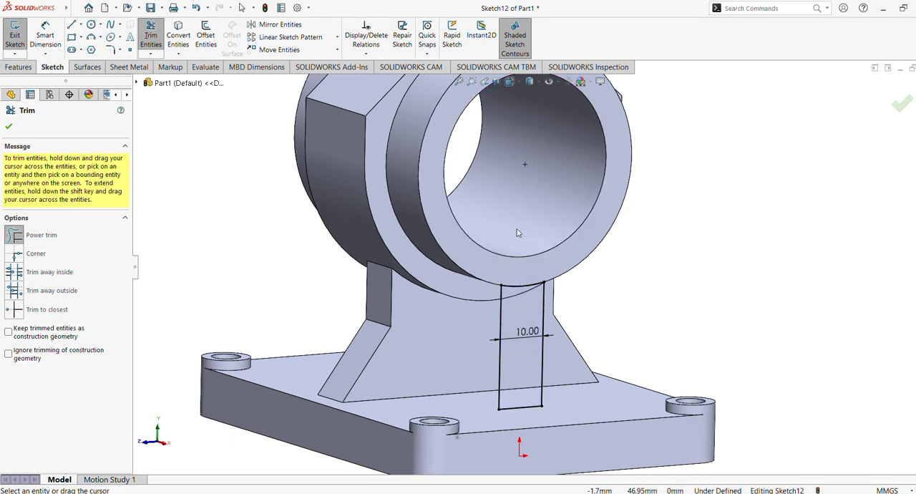
pyautogui.hotkey('ctrl', 'z')
pyautogui.moveTo(516, 236)
pyautogui.mouseDown(button='middle')
pyautogui.moveTo(553, 270)
pyautogui.moveTo(509, 247)
pyautogui.mouseUp(button='middle')
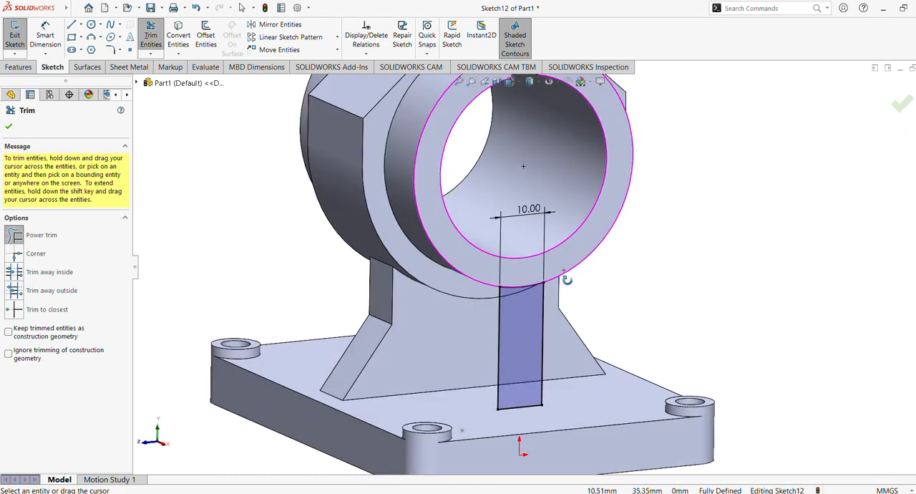
pyautogui.click(9, 126)
# Step: Extrude the trimmed profile Up To Surface to the support's facing side, merging the result
pyautogui.click(18, 66)
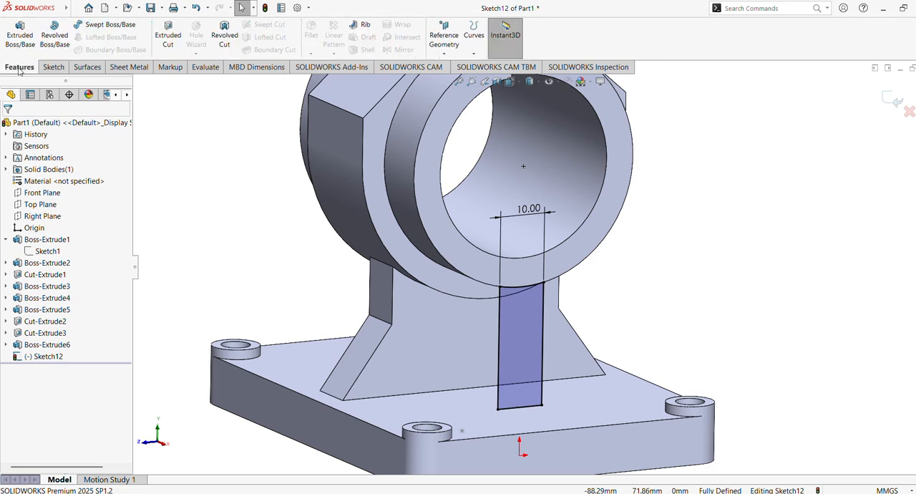
pyautogui.click(20, 39)
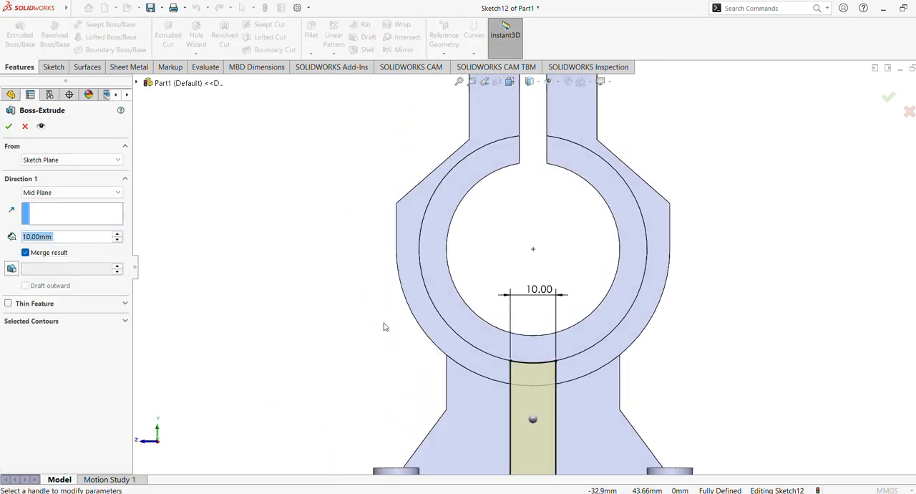
pyautogui.click(64, 192)
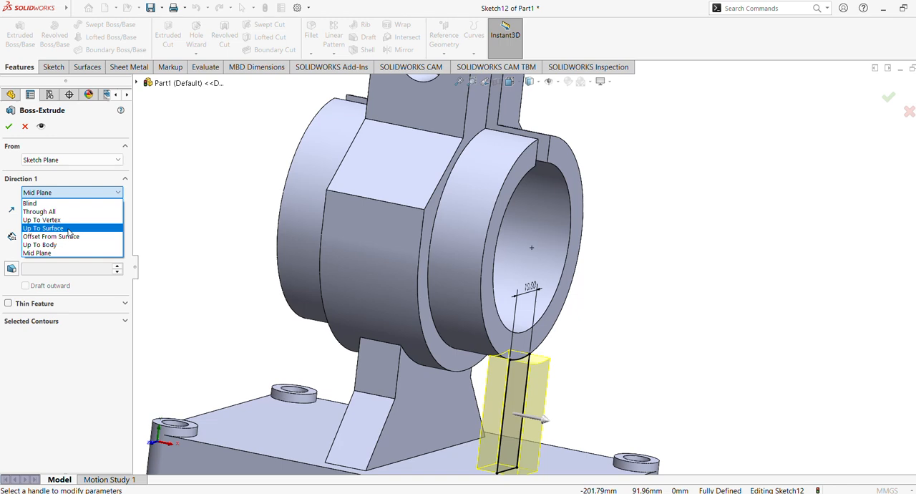
pyautogui.click(69, 228)
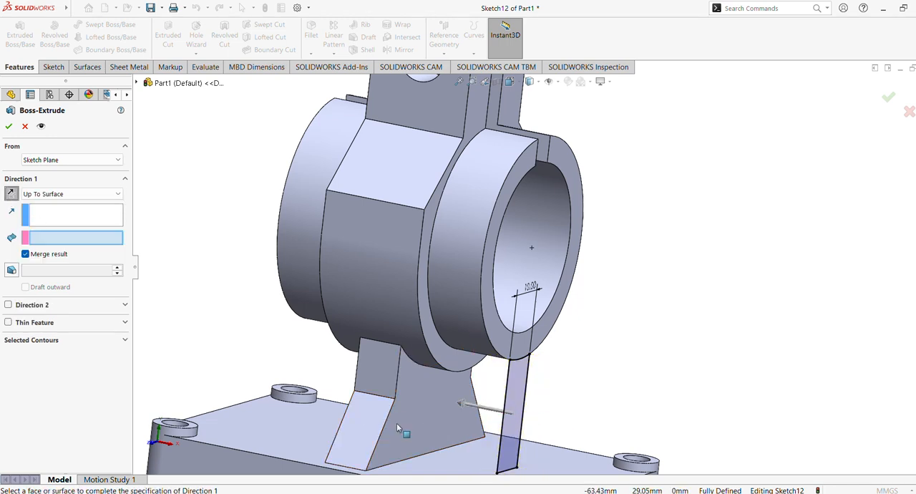
pyautogui.click(423, 418)
pyautogui.moveTo(296, 334); pyautogui.dragTo(285, 310, button='middle')
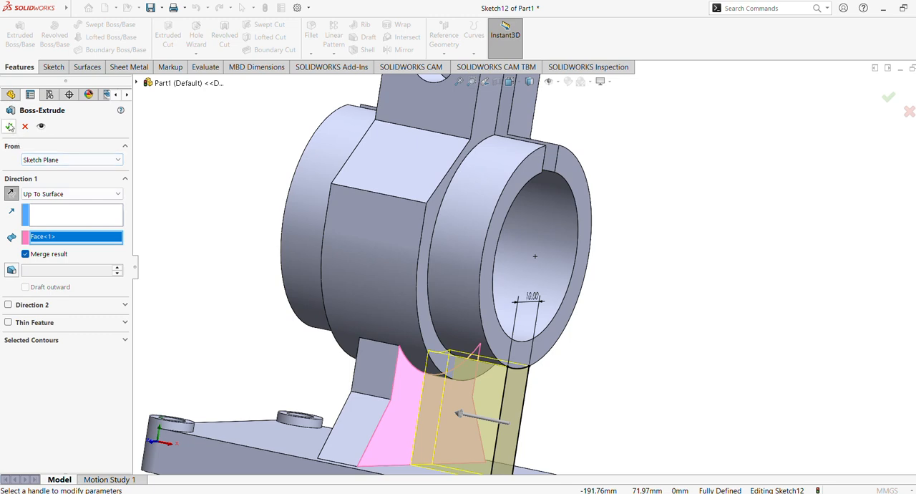
pyautogui.click(10, 126)
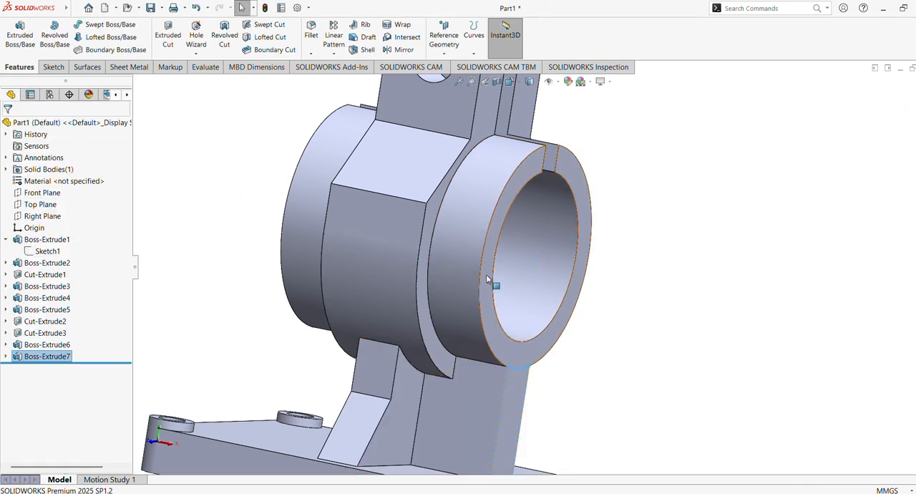
# Step: Mirror the newly extruded rib about the Right Plane
pyautogui.scroll(2, 487, 280)
pyautogui.moveTo(492, 296)
pyautogui.mouseDown(button='middle')
pyautogui.moveTo(458, 248)
pyautogui.moveTo(484, 289)
pyautogui.mouseUp(button='middle')
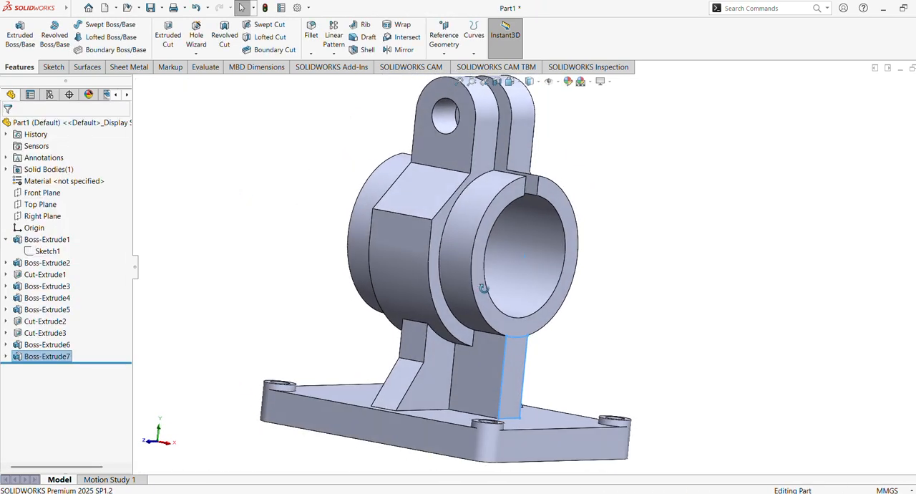
pyautogui.scroll(-1, 564, 280)
pyautogui.keyDown('ctrl'); pyautogui.moveTo(564, 280); pyautogui.dragTo(581, 217, button='middle'); pyautogui.keyUp('ctrl')
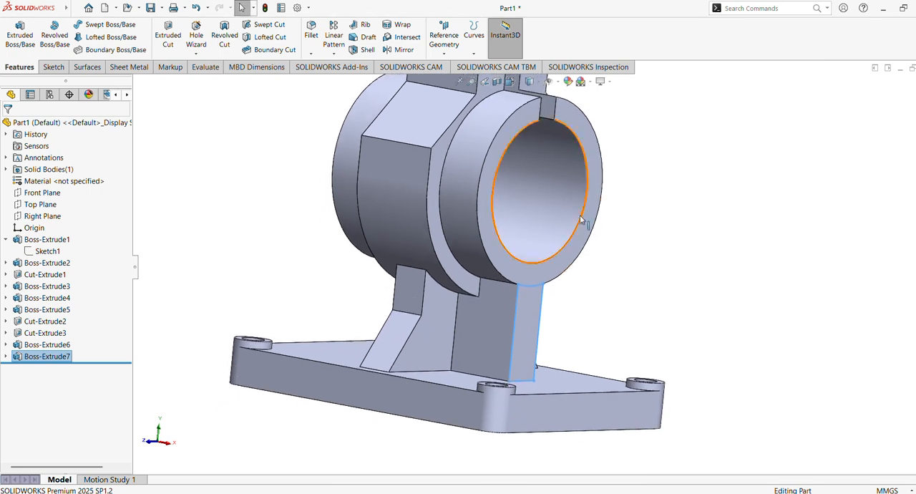
pyautogui.click(404, 49)
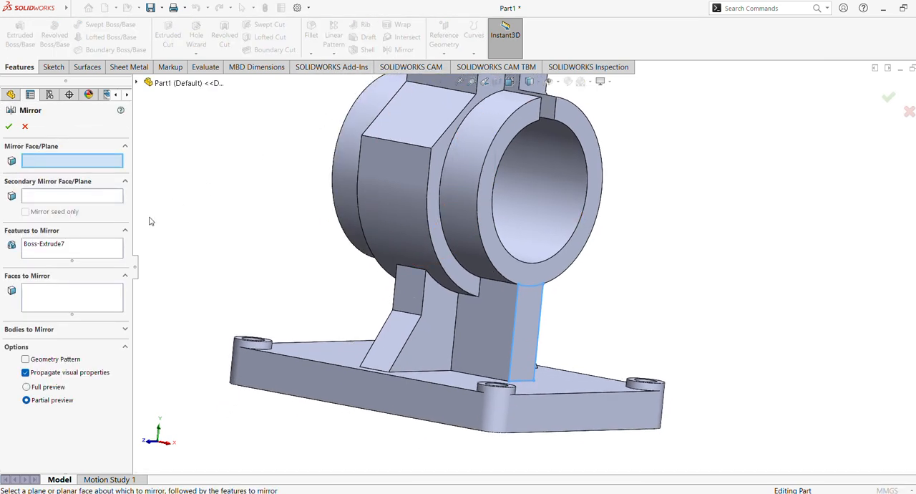
pyautogui.click(41, 297)
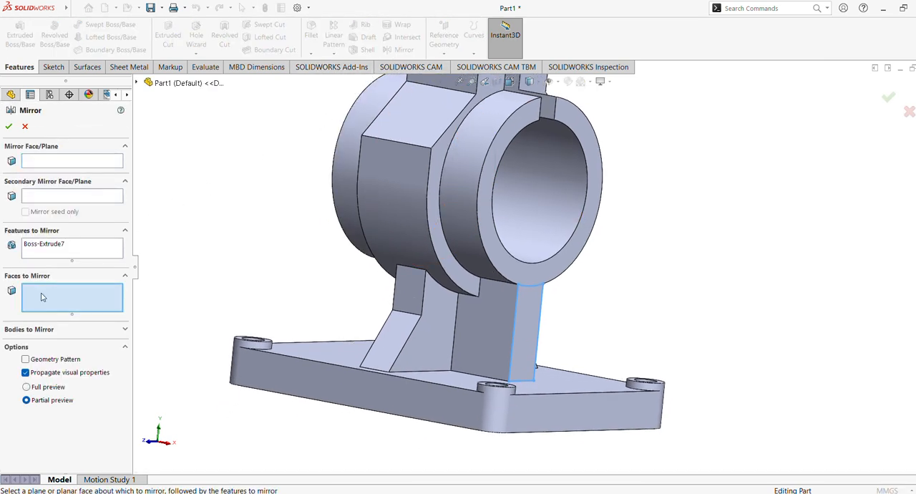
pyautogui.click(46, 251)
pyautogui.moveTo(203, 286); pyautogui.dragTo(242, 308, button='middle')
pyautogui.click(187, 84)
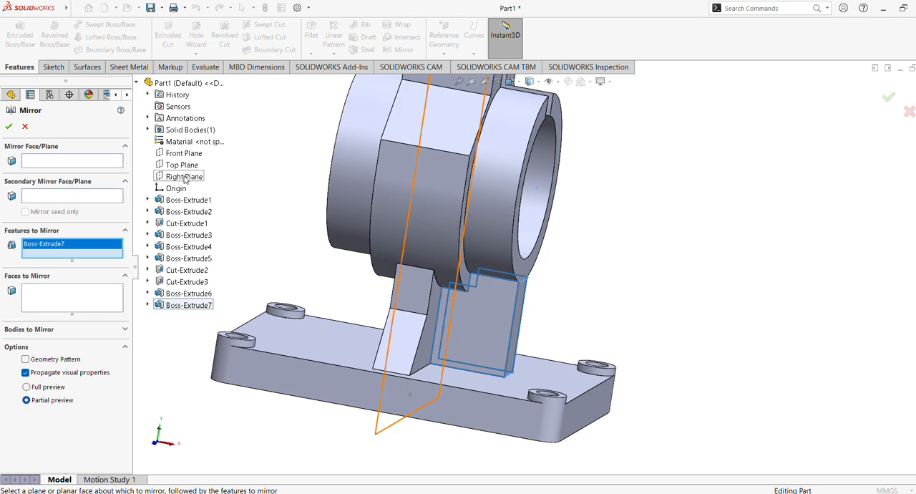
pyautogui.click(69, 167)
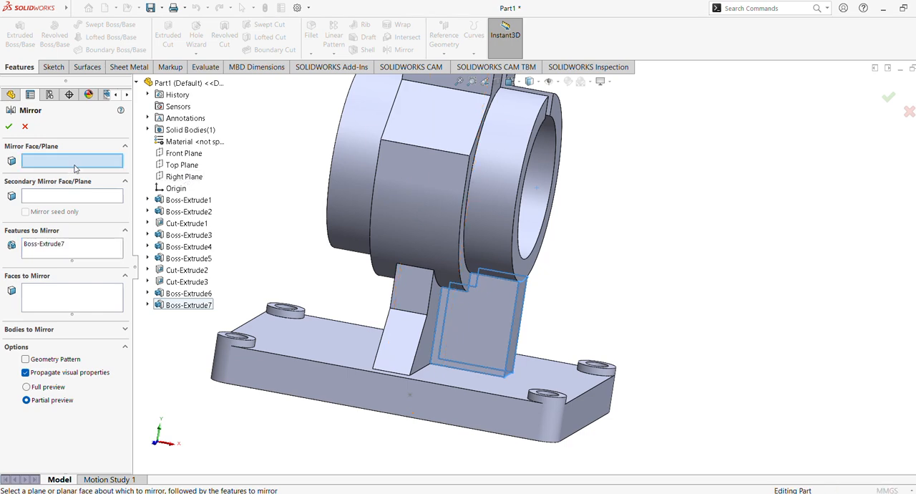
pyautogui.click(183, 176)
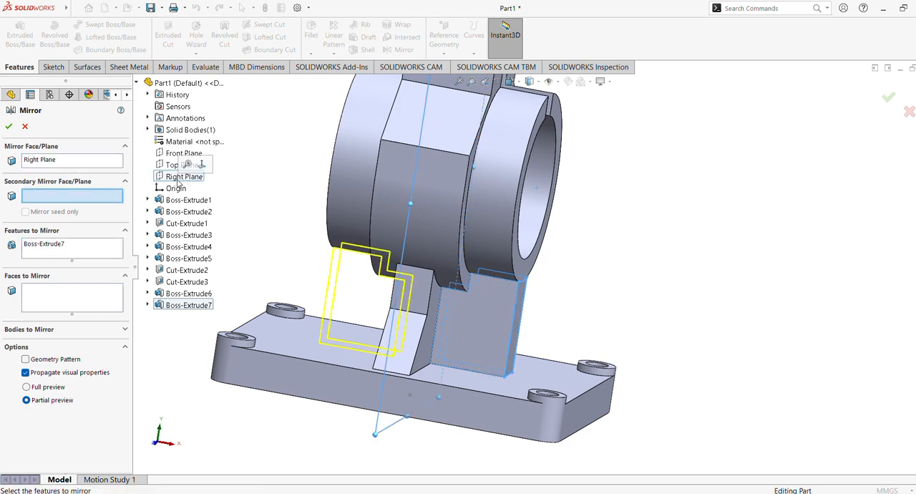
pyautogui.click(10, 126)
# Step: Apply the polished aluminum appearance from the Metal > Aluminum library to the whole part
pyautogui.scroll(2, 362, 253)
pyautogui.click(459, 82)
pyautogui.moveTo(510, 229); pyautogui.dragTo(497, 284, button='middle')
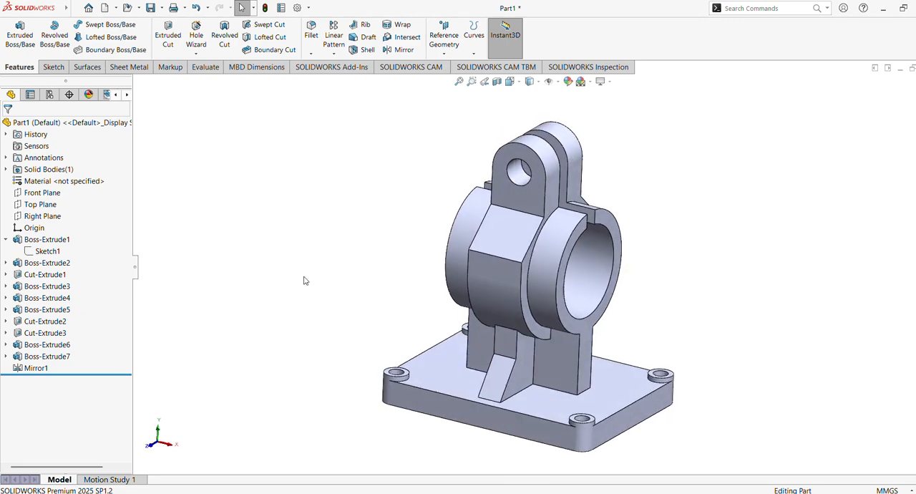
pyautogui.click(43, 240)
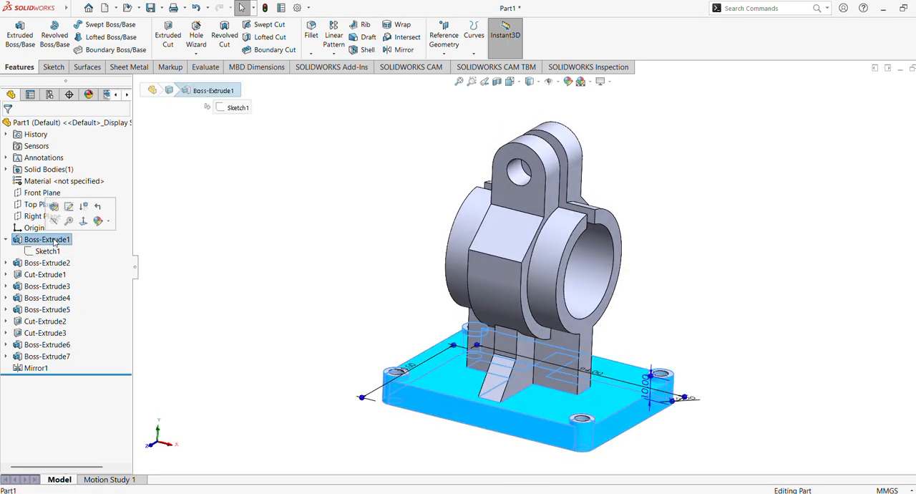
pyautogui.click(64, 126)
pyautogui.click(914, 169)
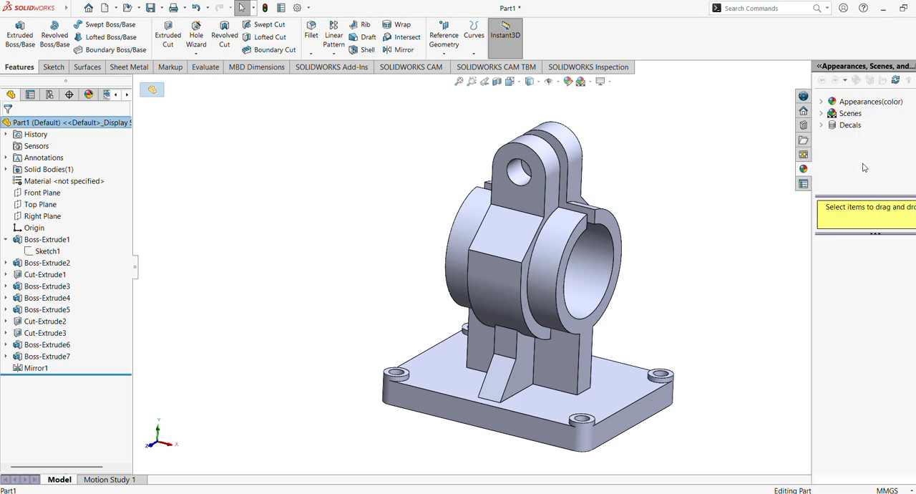
pyautogui.click(822, 114)
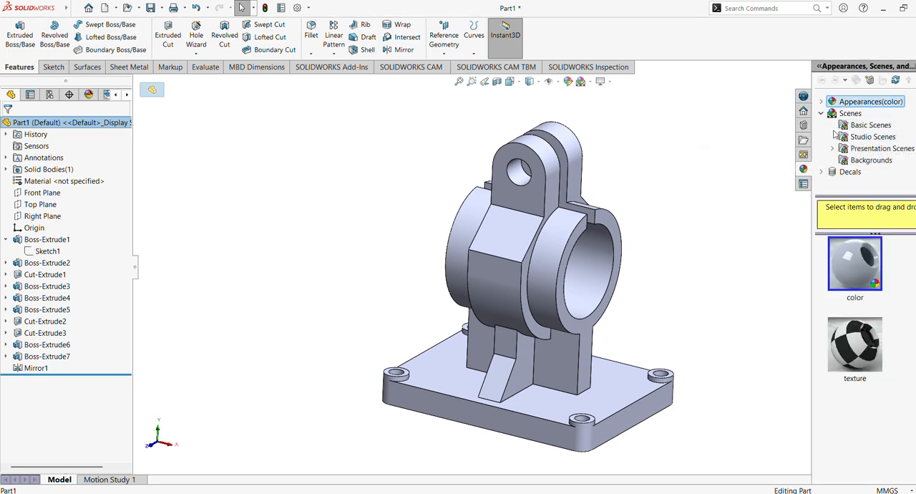
pyautogui.click(822, 114)
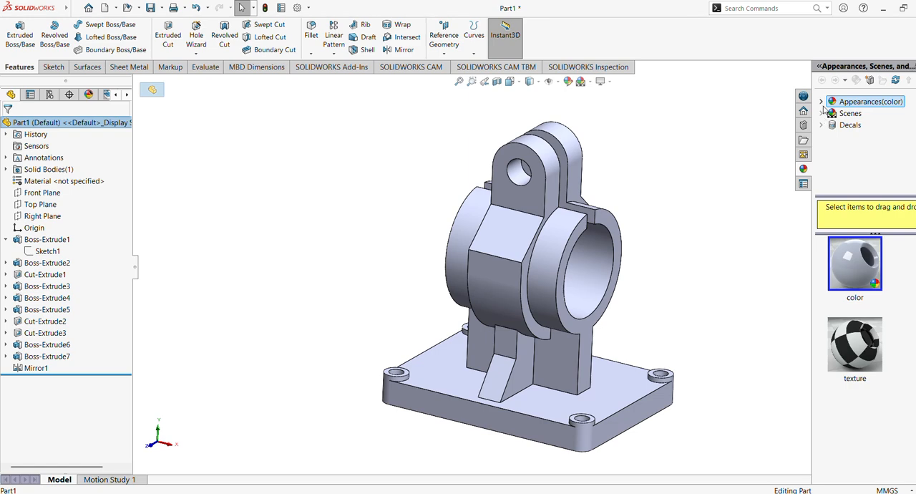
pyautogui.click(822, 102)
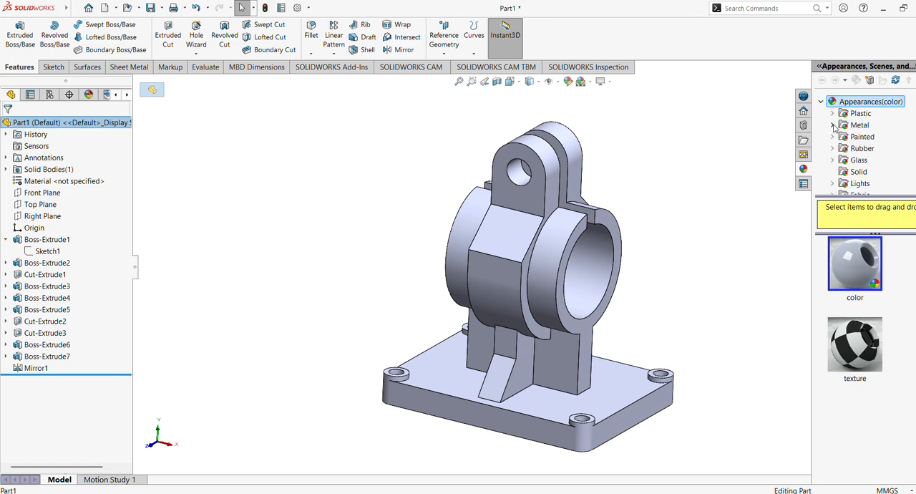
pyautogui.click(834, 125)
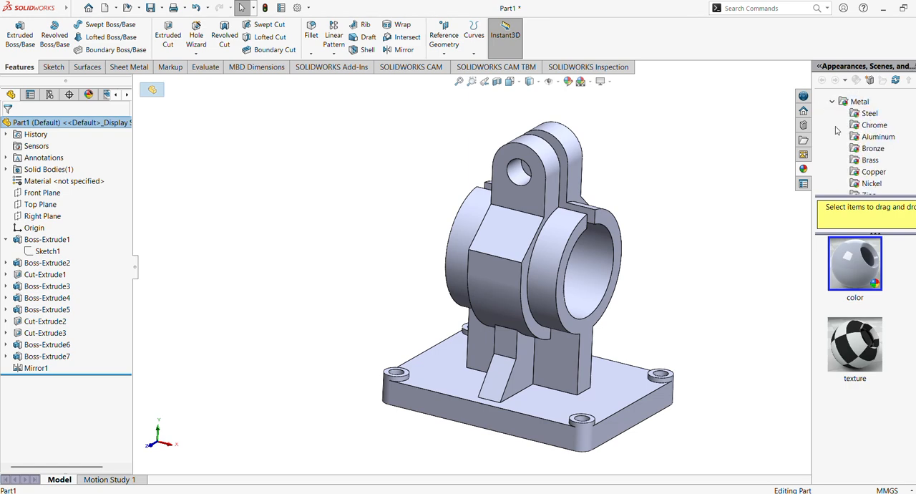
pyautogui.click(882, 141)
pyautogui.doubleClick(855, 264)
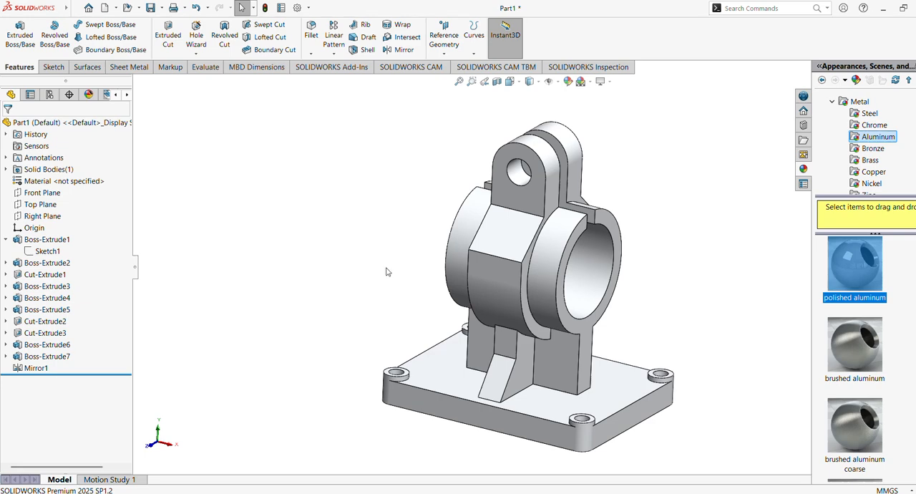
# Step: Colour the base plate extrusion light orange using the standard swatches
pyautogui.click(43, 241)
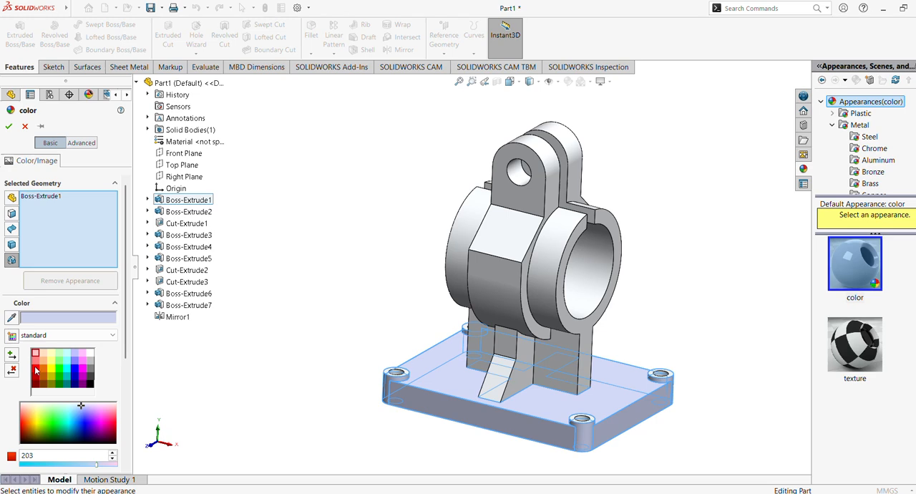
pyautogui.click(44, 370)
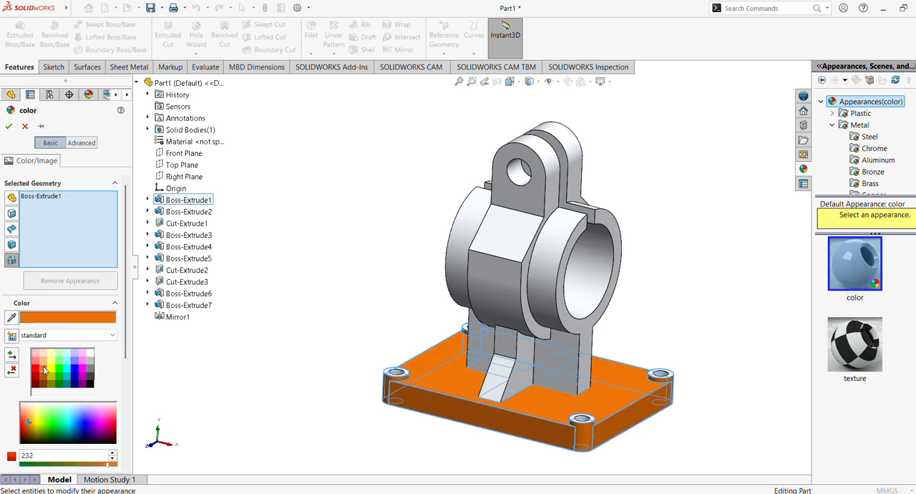
pyautogui.click(42, 357)
pyautogui.click(8, 127)
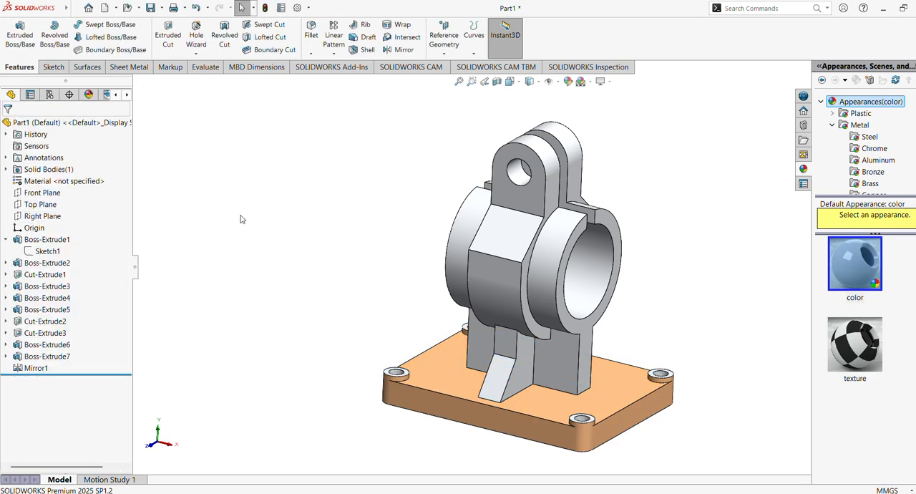
# Step: Colour the four base mounting holes (Cut-Extrude1) blue, trying red before settling on blue
pyautogui.click(54, 268)
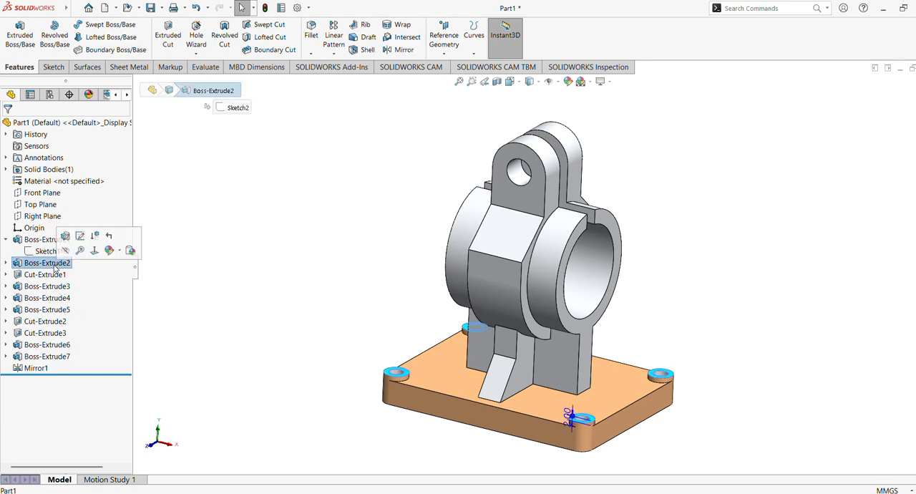
pyautogui.moveTo(281, 308); pyautogui.dragTo(281, 264, button='middle')
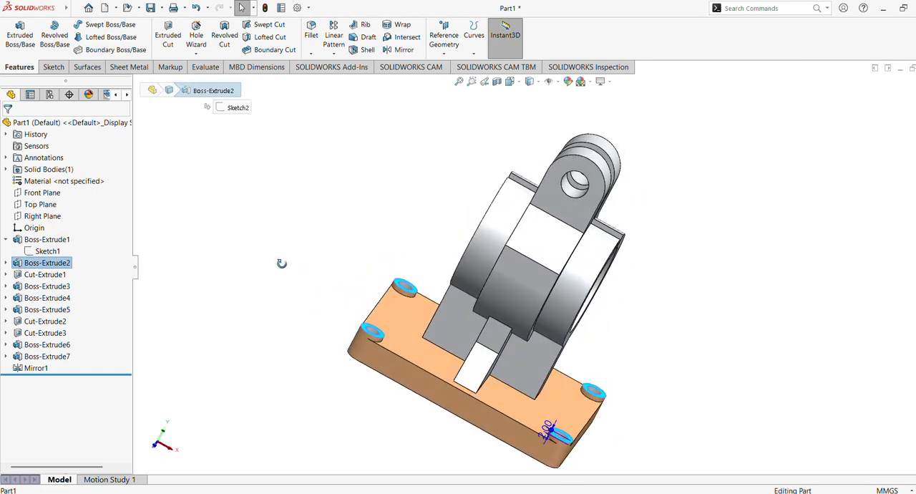
pyautogui.click(51, 278)
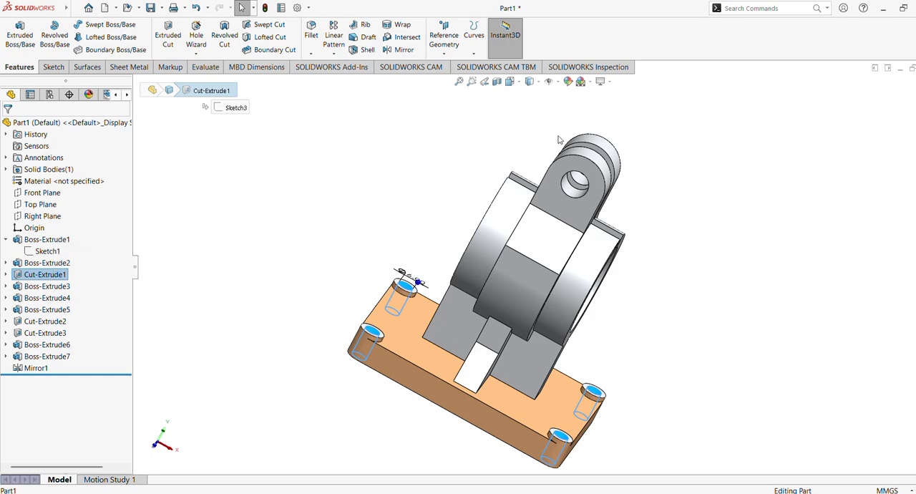
pyautogui.click(568, 83)
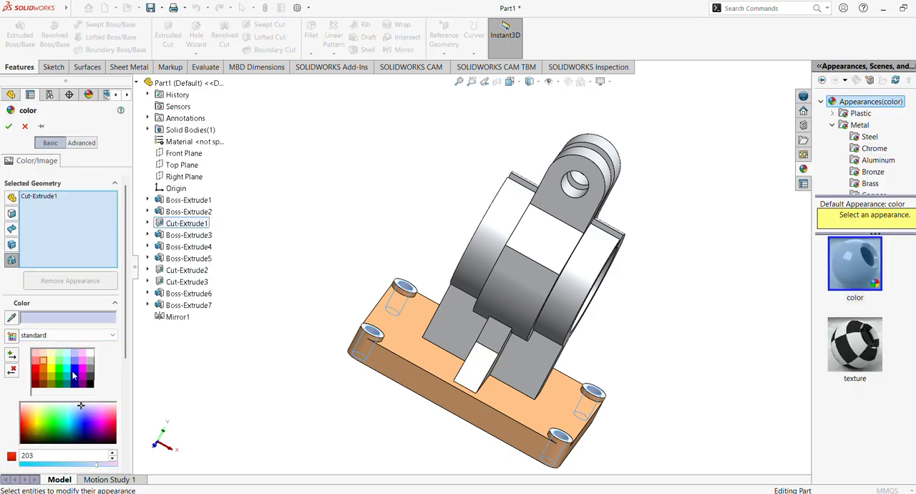
pyautogui.click(74, 370)
pyautogui.moveTo(253, 299); pyautogui.dragTo(224, 277, button='middle')
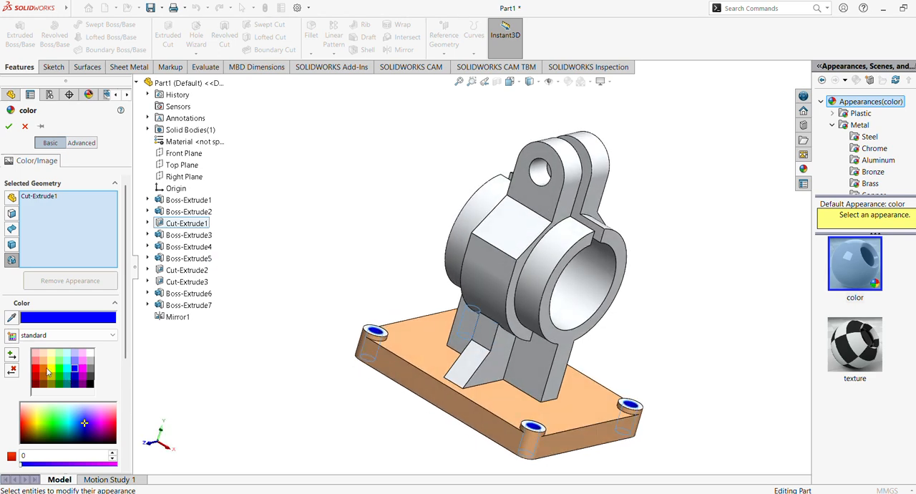
pyautogui.click(34, 370)
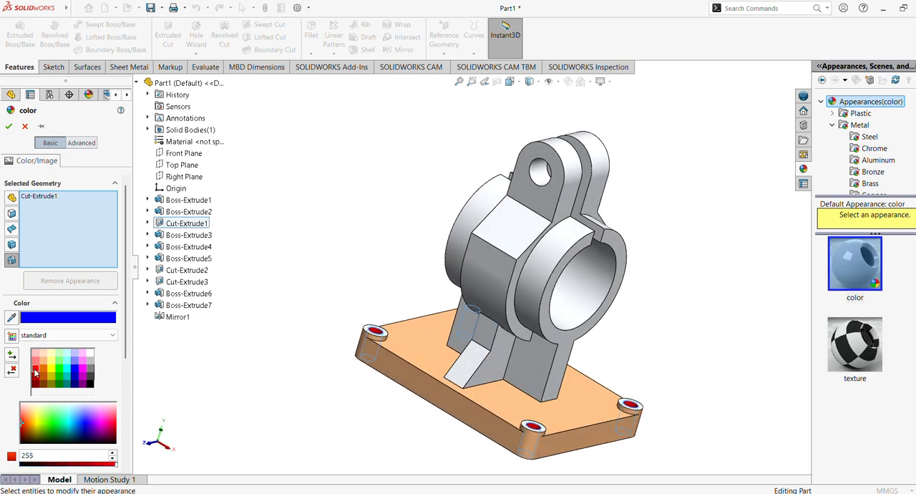
pyautogui.click(76, 369)
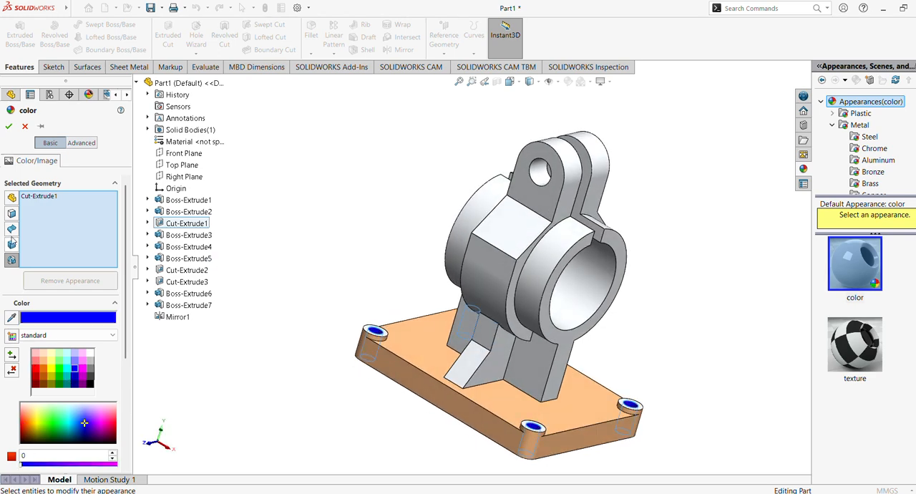
pyautogui.click(9, 126)
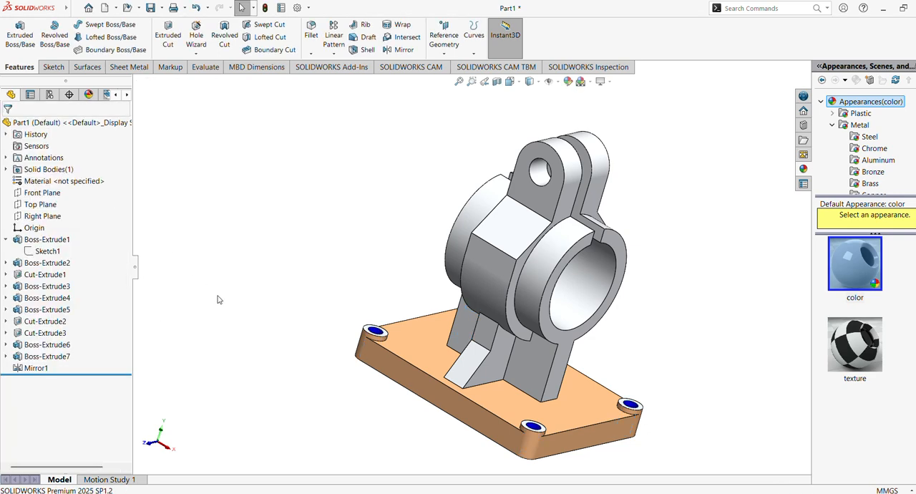
# Step: Apply blue to both the lug hole cut and the clamp split cut (Cut-Extrude2 and Cut-Extrude3)
pyautogui.click(45, 276)
pyautogui.keyDown('ctrl'); pyautogui.click(46, 334); pyautogui.keyUp('ctrl')
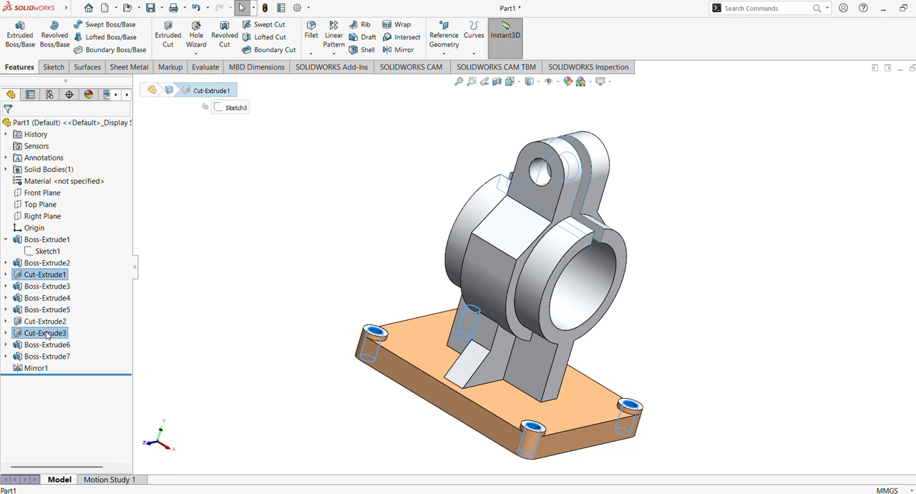
pyautogui.press('Escape')
pyautogui.click(48, 334)
pyautogui.moveTo(185, 295); pyautogui.dragTo(157, 288, button='middle')
pyautogui.keyDown('ctrl'); pyautogui.click(44, 322); pyautogui.keyUp('ctrl')
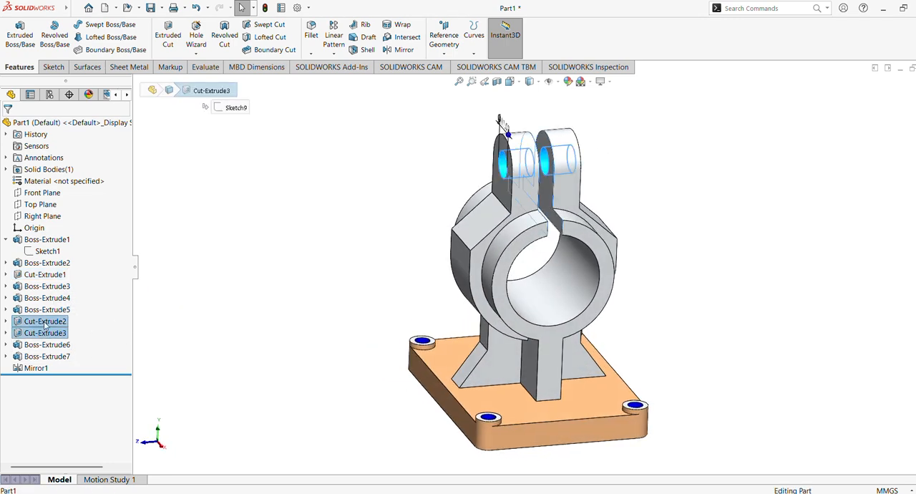
pyautogui.click(569, 82)
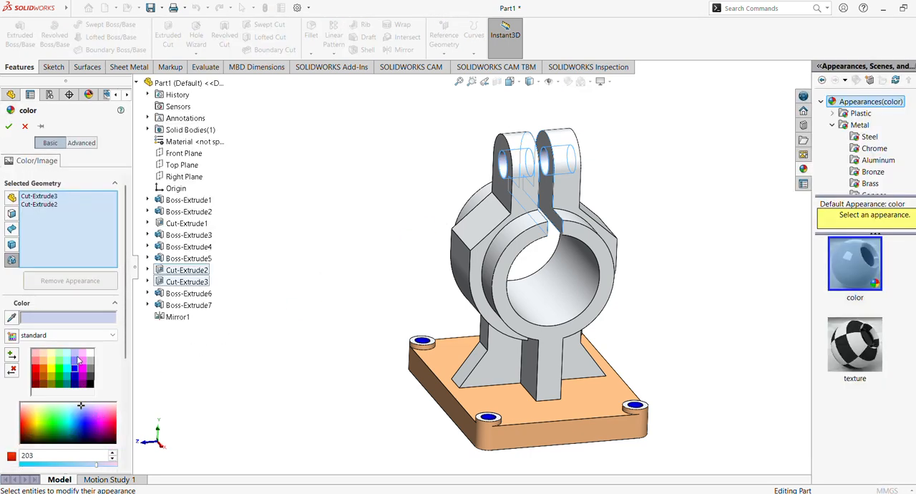
pyautogui.click(75, 370)
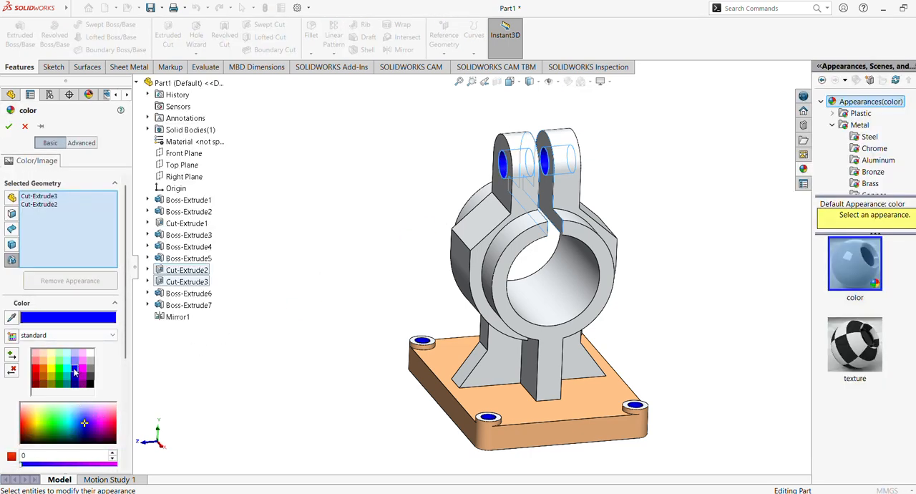
pyautogui.click(9, 127)
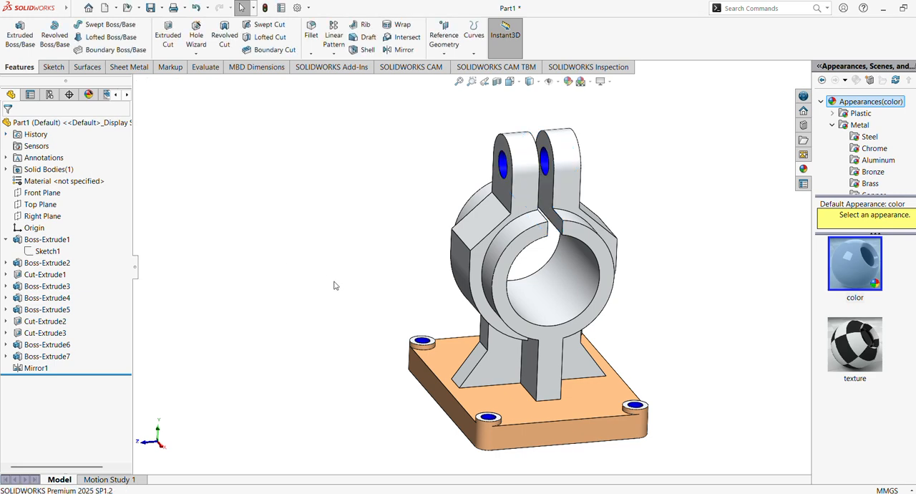
pyautogui.click(42, 334)
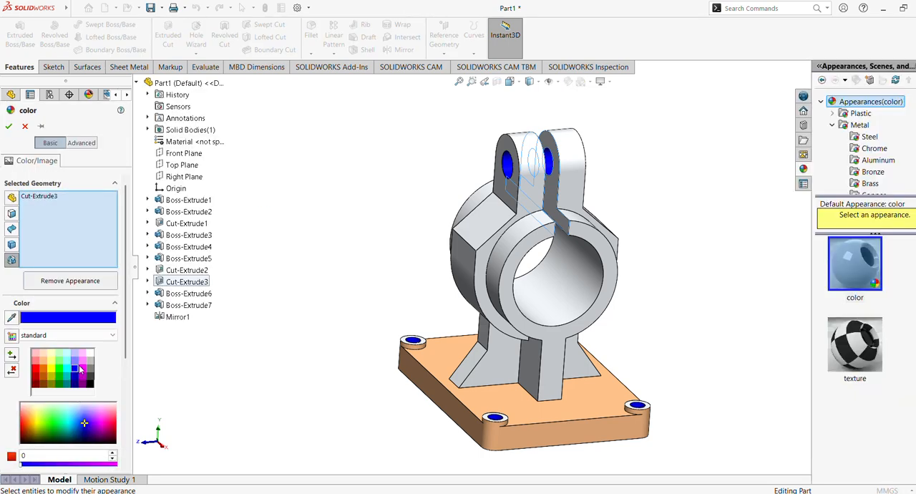
pyautogui.click(58, 283)
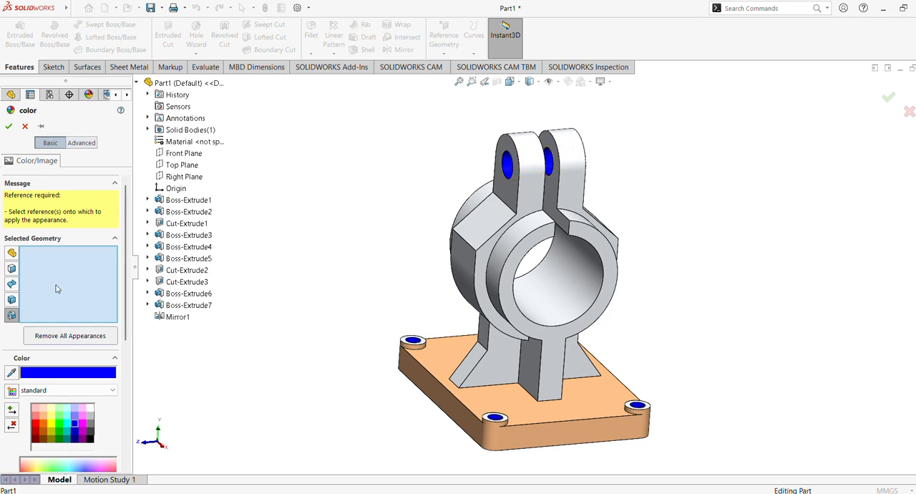
pyautogui.click(25, 127)
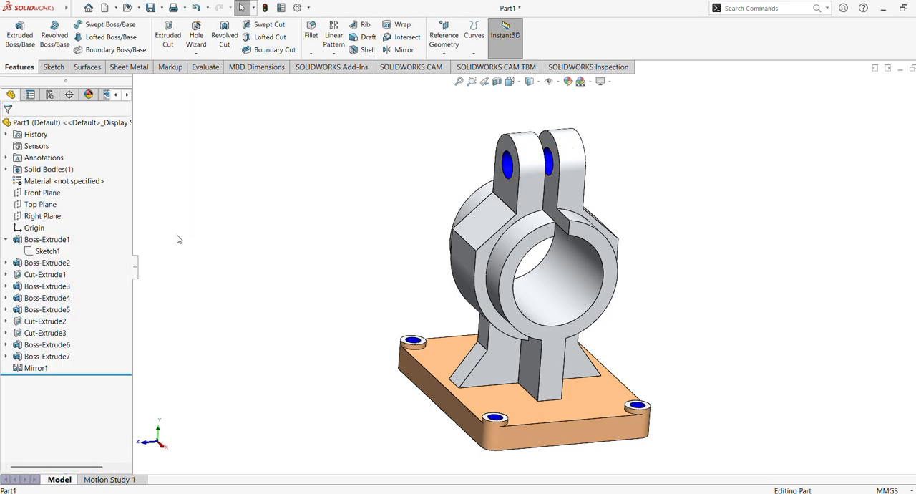
pyautogui.click(33, 275)
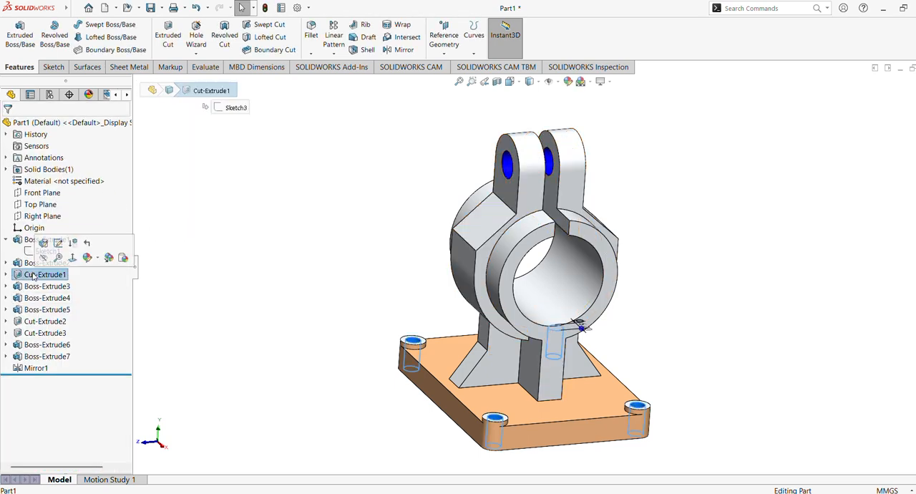
pyautogui.click(41, 322)
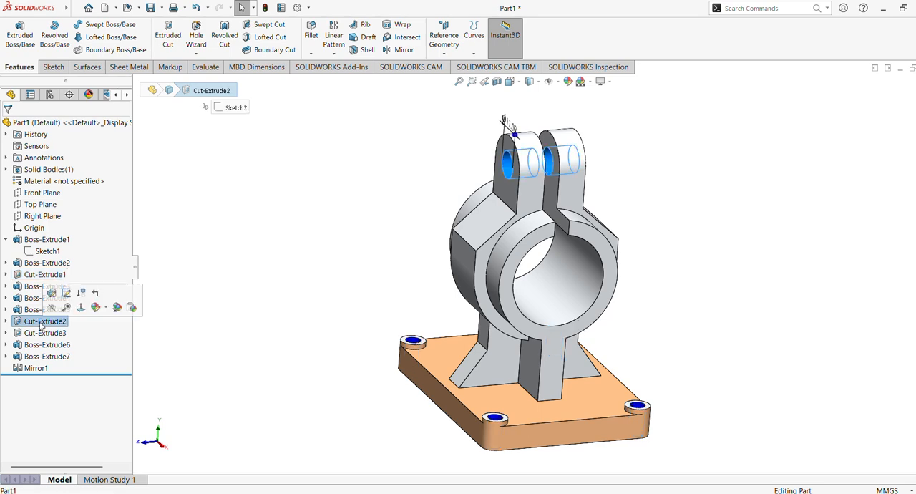
pyautogui.click(41, 334)
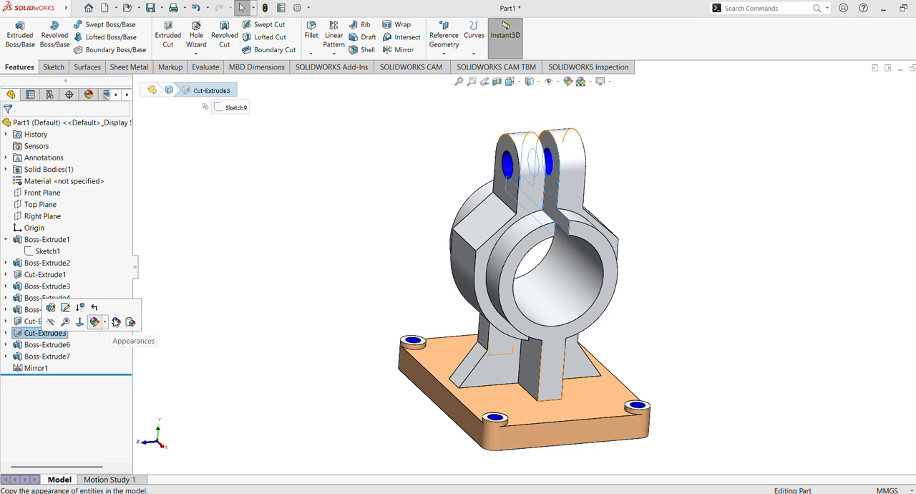
pyautogui.click(236, 280)
pyautogui.click(549, 304)
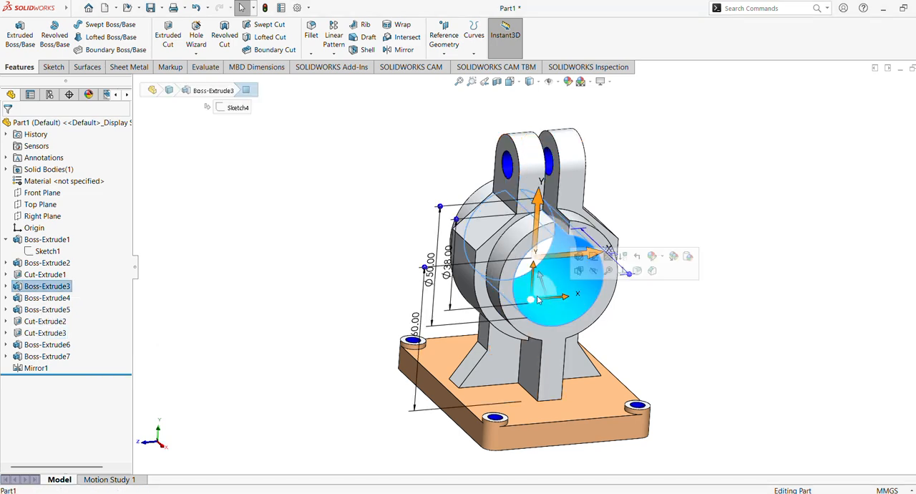
pyautogui.click(384, 223)
# Step: Colour the two inner faces of the clamp split blue using the standard swatches
pyautogui.moveTo(384, 223); pyautogui.dragTo(346, 229, button='middle')
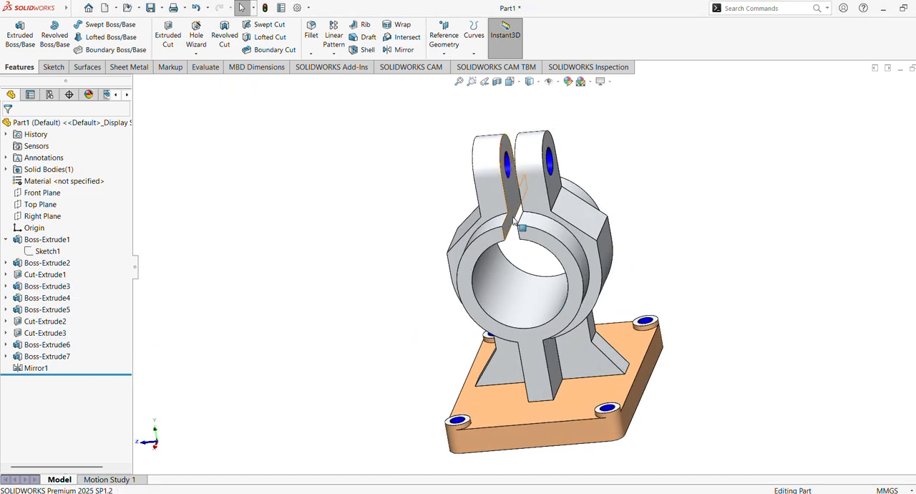
pyautogui.click(505, 183)
pyautogui.moveTo(505, 183)
pyautogui.mouseDown(button='middle')
pyautogui.moveTo(442, 224)
pyautogui.moveTo(571, 227)
pyautogui.mouseUp(button='middle')
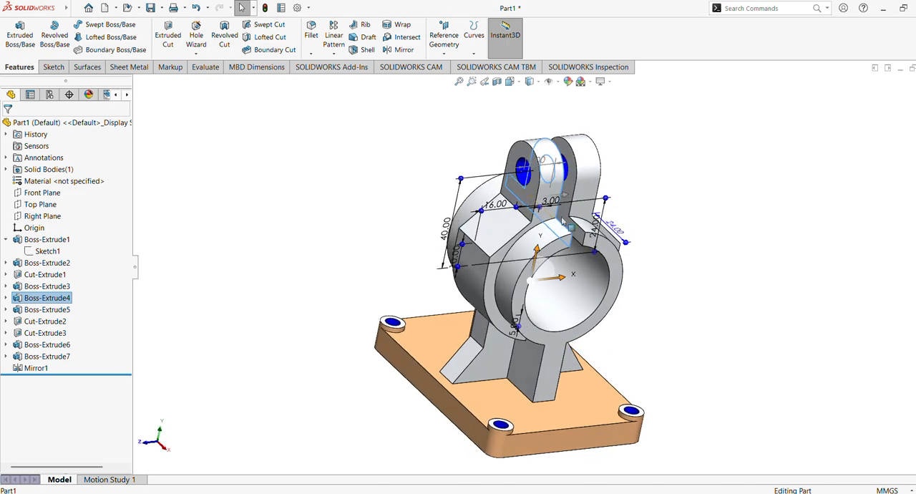
pyautogui.click(571, 187)
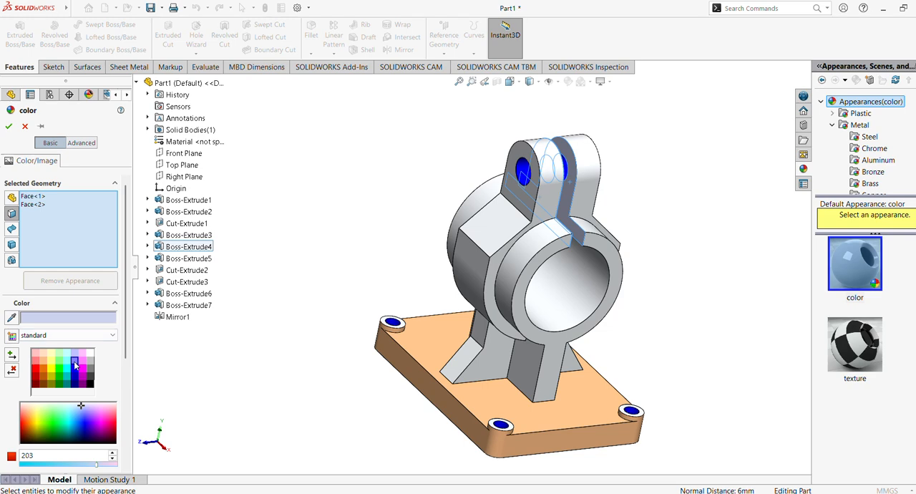
pyautogui.click(75, 366)
pyautogui.click(76, 365)
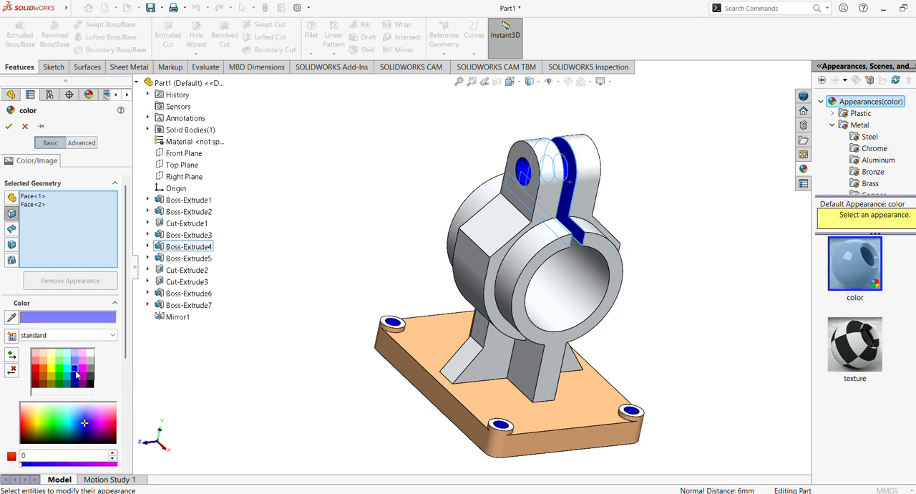
pyautogui.click(8, 126)
# Step: Colour the cylindrical bore face of the clamp ring light cyan
pyautogui.moveTo(366, 211); pyautogui.dragTo(342, 167, button='middle')
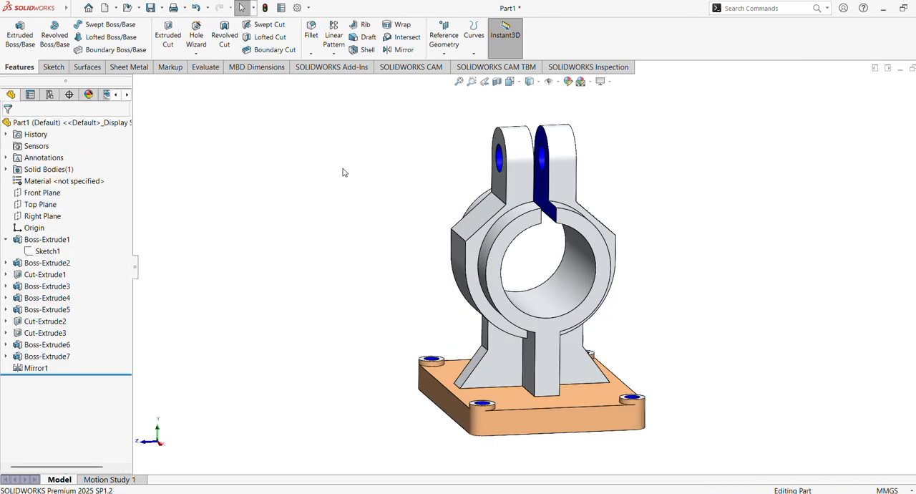
pyautogui.click(562, 289)
pyautogui.click(570, 84)
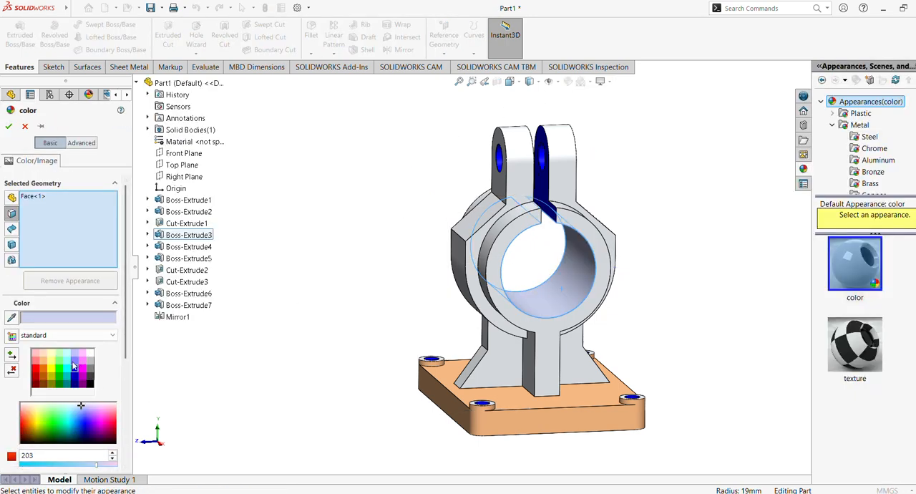
pyautogui.click(67, 362)
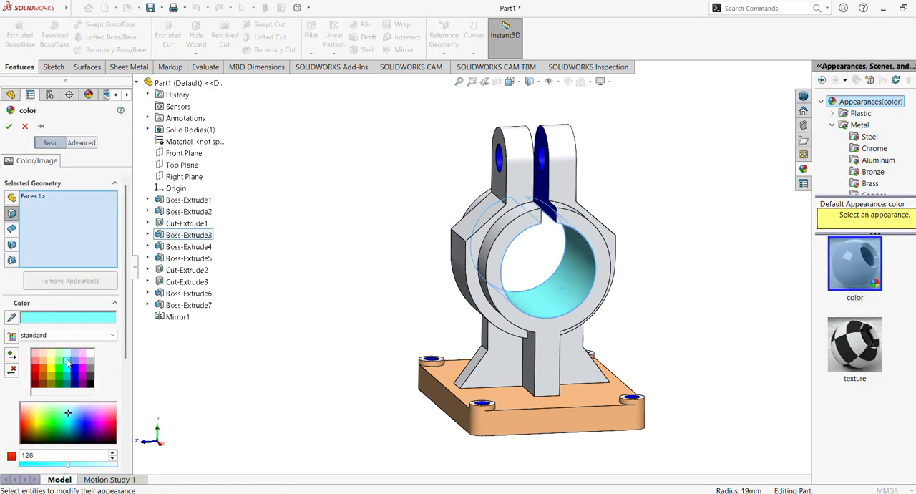
pyautogui.click(8, 128)
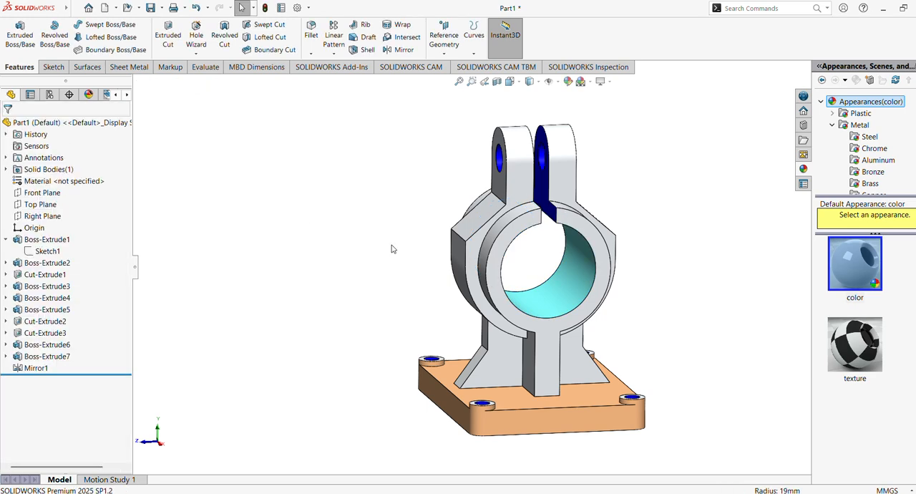
# Step: Colour the rib extrusion Boss-Extrude7 and its mirrored copy Mirror1 light yellow
pyautogui.click(42, 368)
pyautogui.moveTo(215, 330); pyautogui.dragTo(284, 299, button='middle')
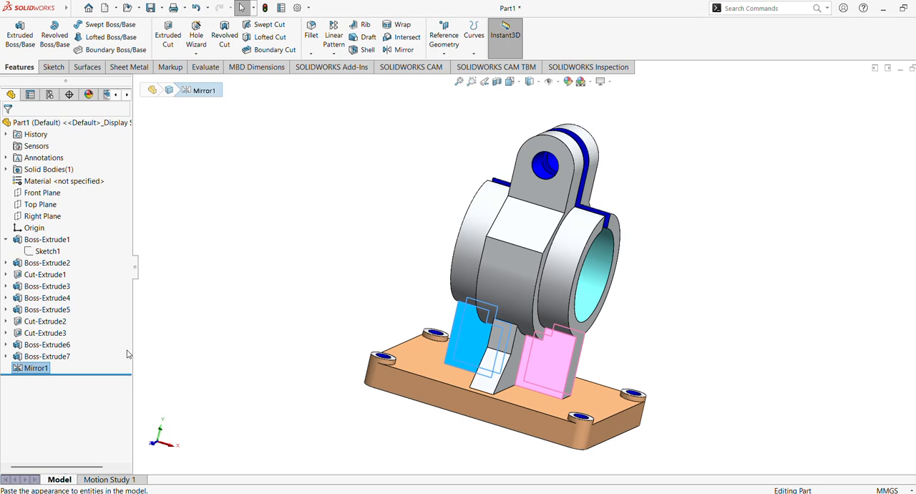
pyautogui.keyDown('ctrl'); pyautogui.click(55, 360); pyautogui.keyUp('ctrl')
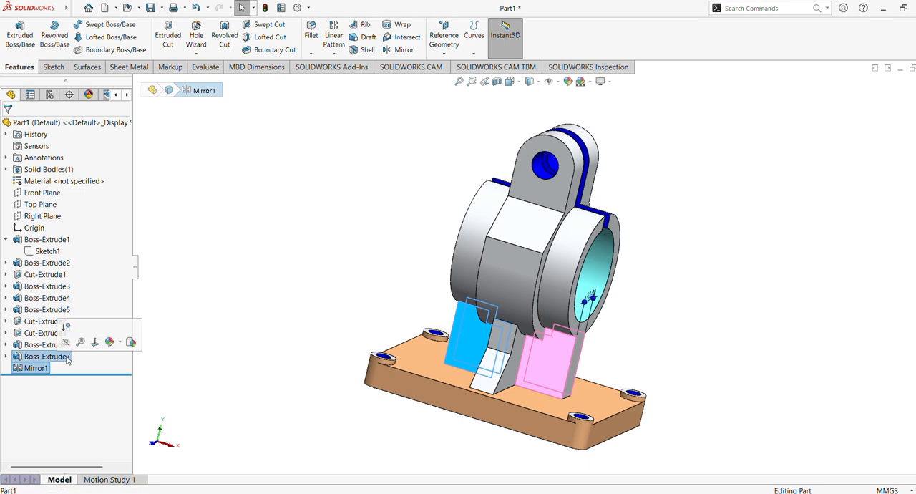
pyautogui.click(569, 83)
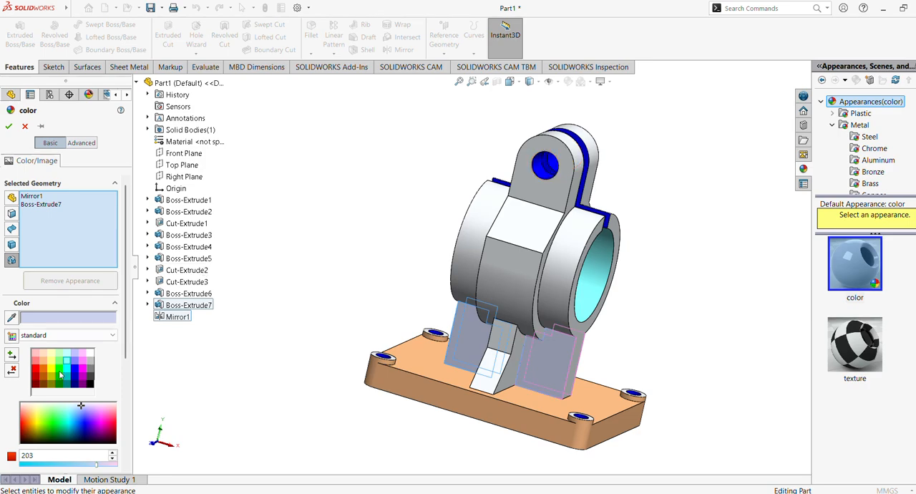
pyautogui.click(52, 357)
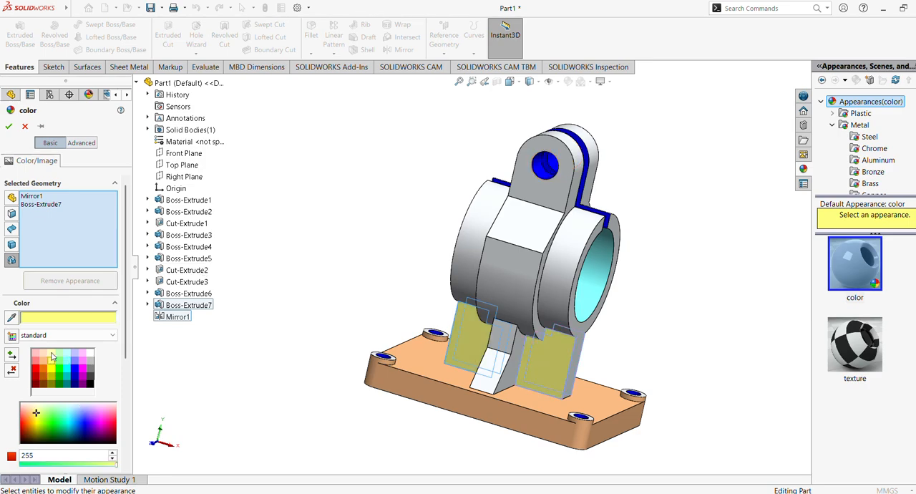
pyautogui.click(8, 128)
# Step: Colour the central clamp body with its lugs (Boss-Extrude4) light magenta
pyautogui.moveTo(300, 248); pyautogui.dragTo(337, 299, button='middle')
pyautogui.click(47, 289)
pyautogui.click(31, 299)
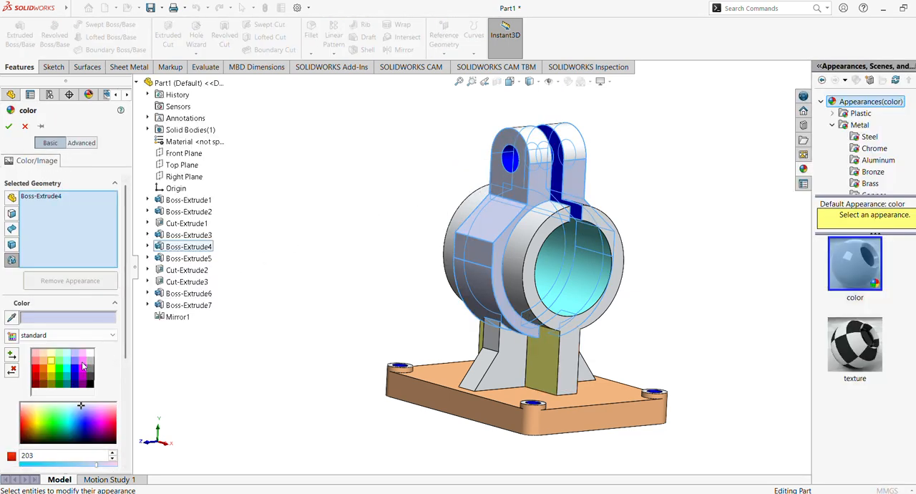
pyautogui.click(83, 362)
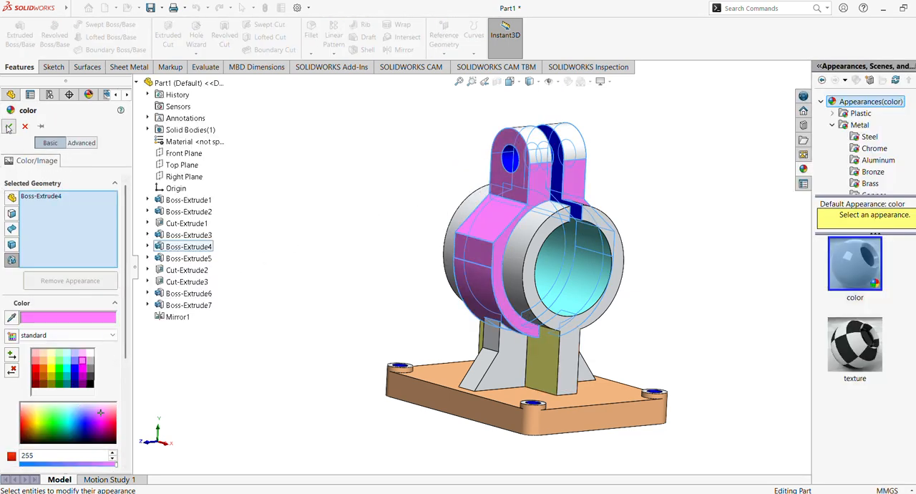
pyautogui.click(9, 126)
# Step: Colour the ring extrusion (Boss-Extrude3) light green
pyautogui.moveTo(299, 221); pyautogui.dragTo(376, 255, button='middle')
pyautogui.click(47, 287)
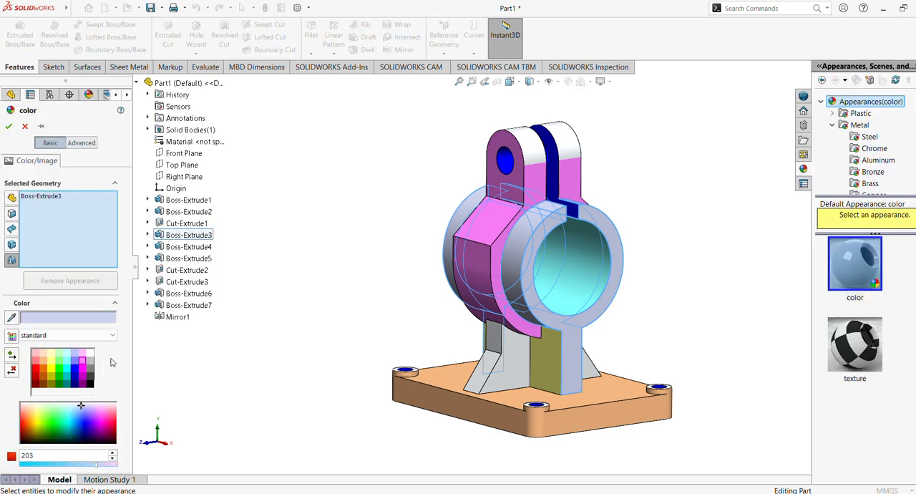
pyautogui.click(62, 362)
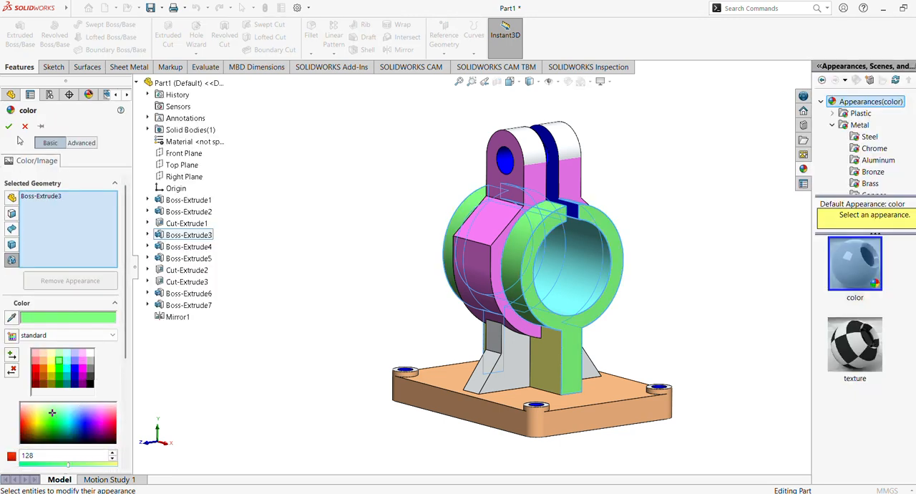
pyautogui.click(8, 126)
# Step: Colour the sloped support ribs (Boss-Extrude6) light red, trying pure red before settling on the lighter shade
pyautogui.moveTo(326, 229); pyautogui.dragTo(356, 251, button='middle')
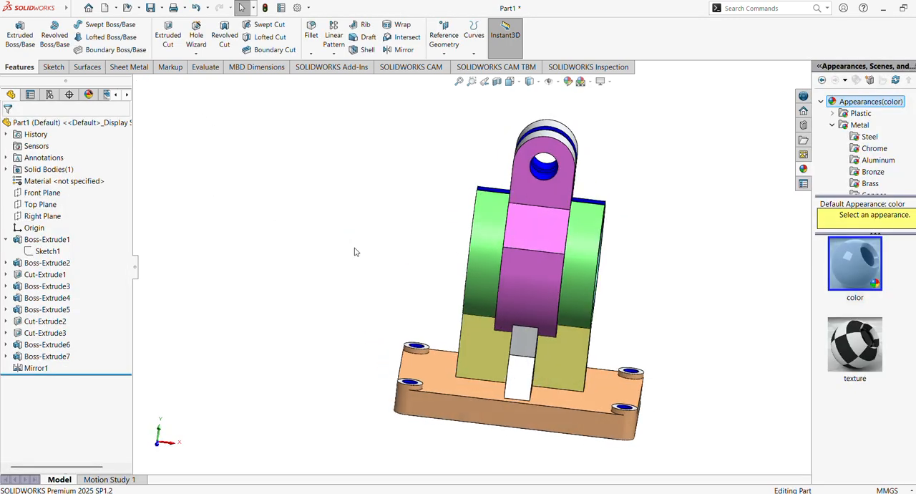
pyautogui.click(55, 356)
pyautogui.click(48, 345)
pyautogui.moveTo(179, 336); pyautogui.dragTo(229, 305, button='middle')
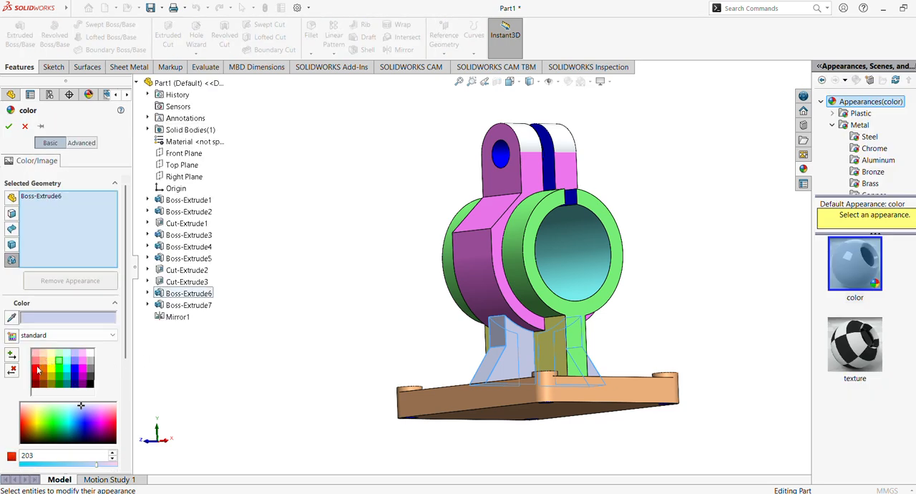
pyautogui.click(39, 370)
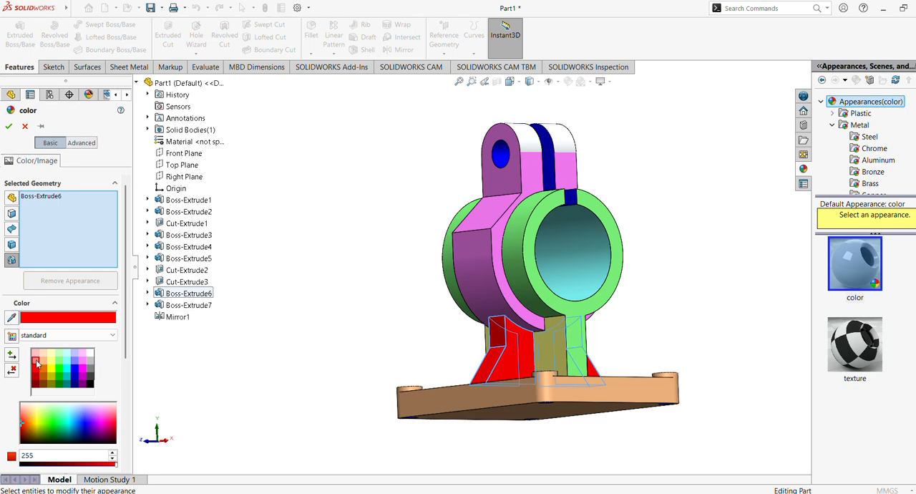
pyautogui.click(36, 361)
pyautogui.click(9, 127)
# Step: Colour the rounded top faces of both clamp lugs light magenta to match the clamp body
pyautogui.moveTo(307, 229); pyautogui.dragTo(346, 332, button='middle')
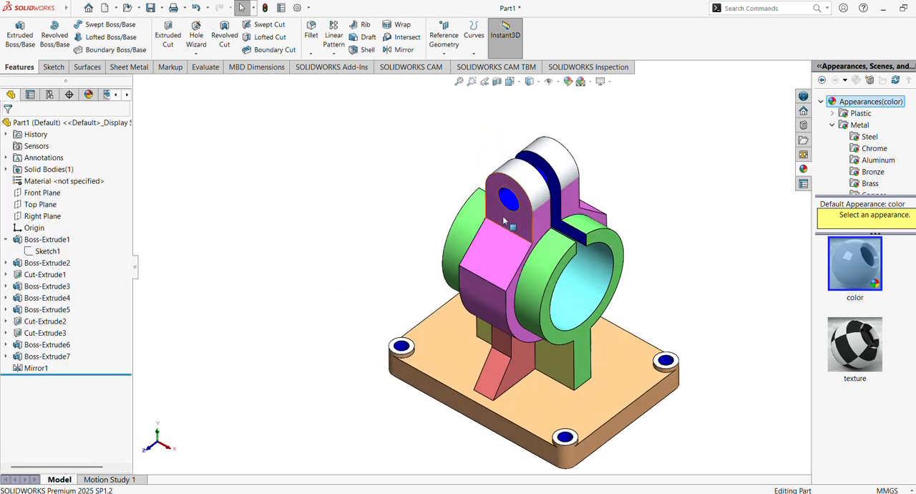
pyautogui.click(532, 190)
pyautogui.moveTo(532, 190); pyautogui.dragTo(561, 113, button='middle')
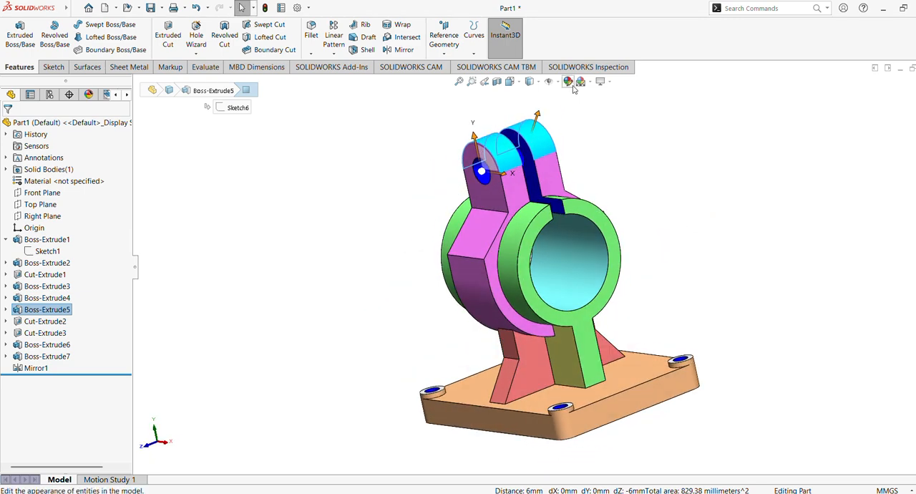
pyautogui.click(390, 187)
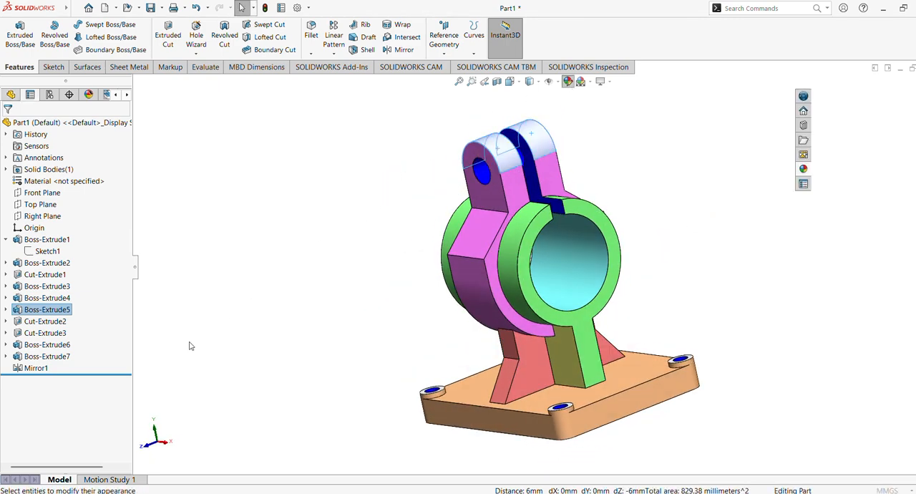
pyautogui.click(84, 362)
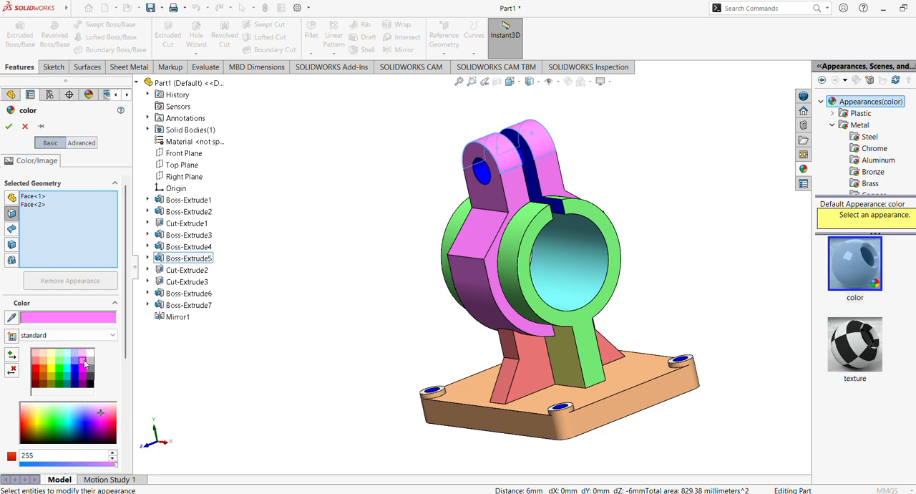
pyautogui.click(9, 126)
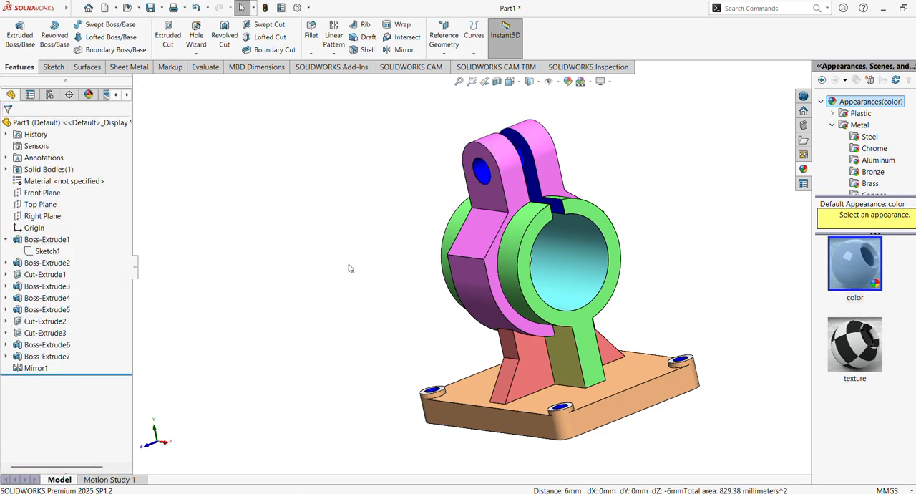
# Step: Examine the coloured housing in the Right view and from angled views around the clamp ring and base
pyautogui.moveTo(378, 280); pyautogui.dragTo(509, 141, button='middle')
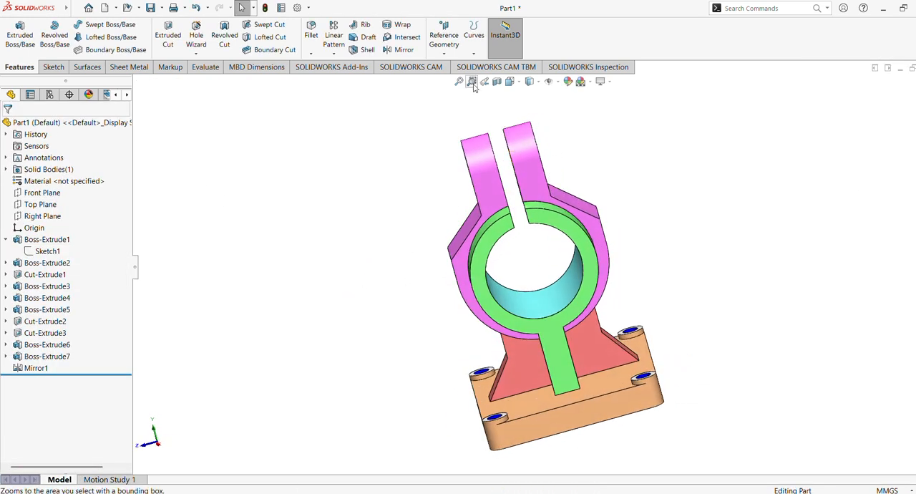
pyautogui.click(509, 81)
pyautogui.click(520, 322)
pyautogui.keyDown('shift'); pyautogui.moveTo(518, 318); pyautogui.dragTo(519, 327, button='middle'); pyautogui.keyUp('shift')
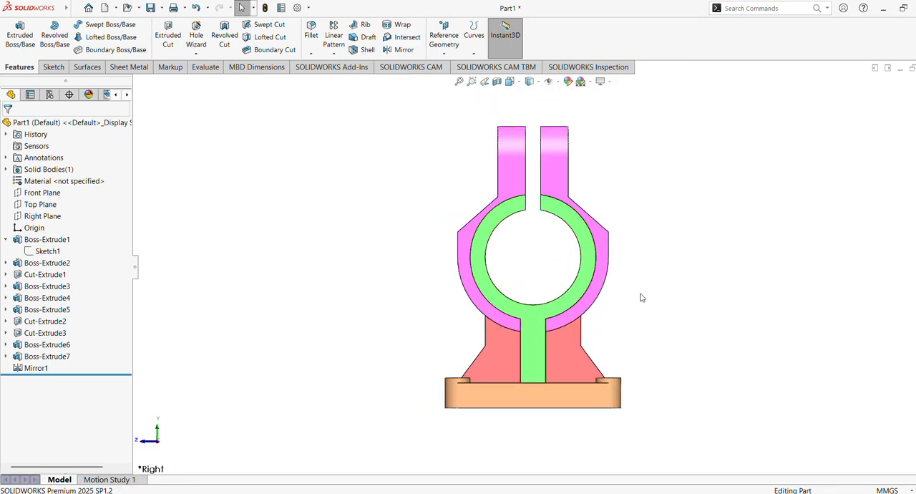
pyautogui.press('Right')
pyautogui.press('Right')
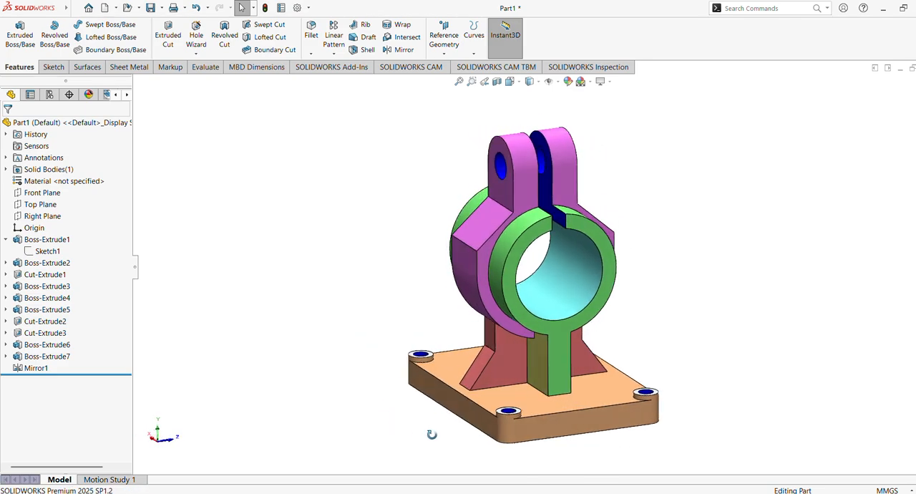
pyautogui.scroll(-2, 445, 428)
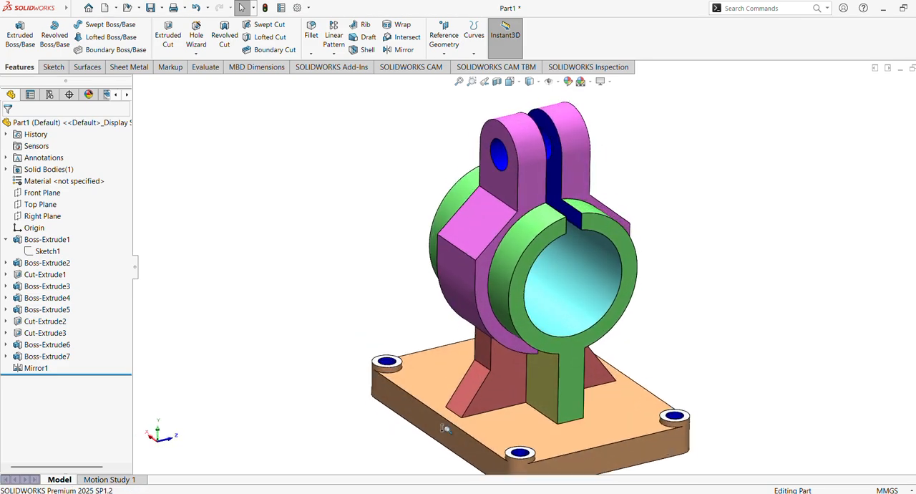